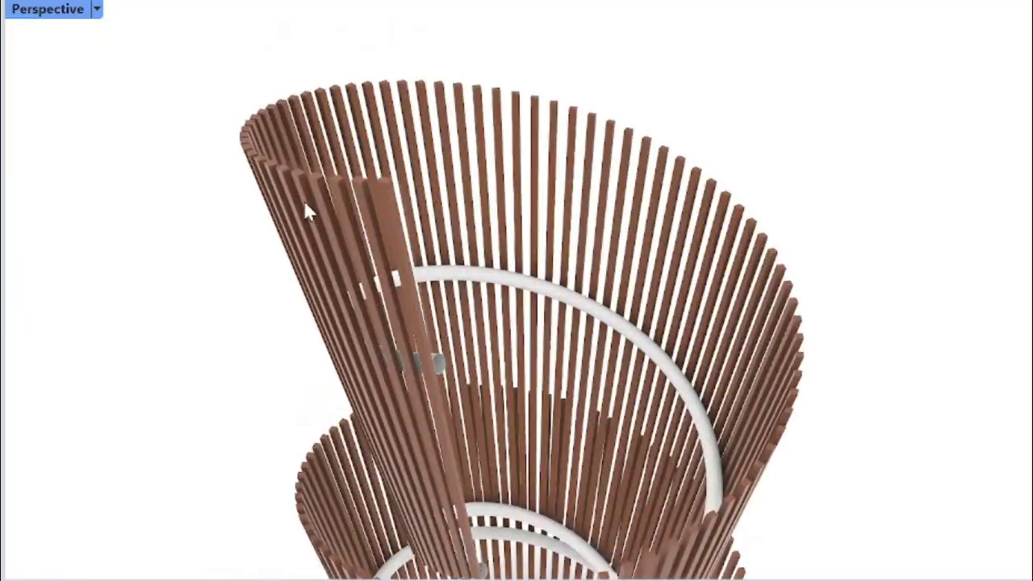
scroll(514, 317, down, 8)
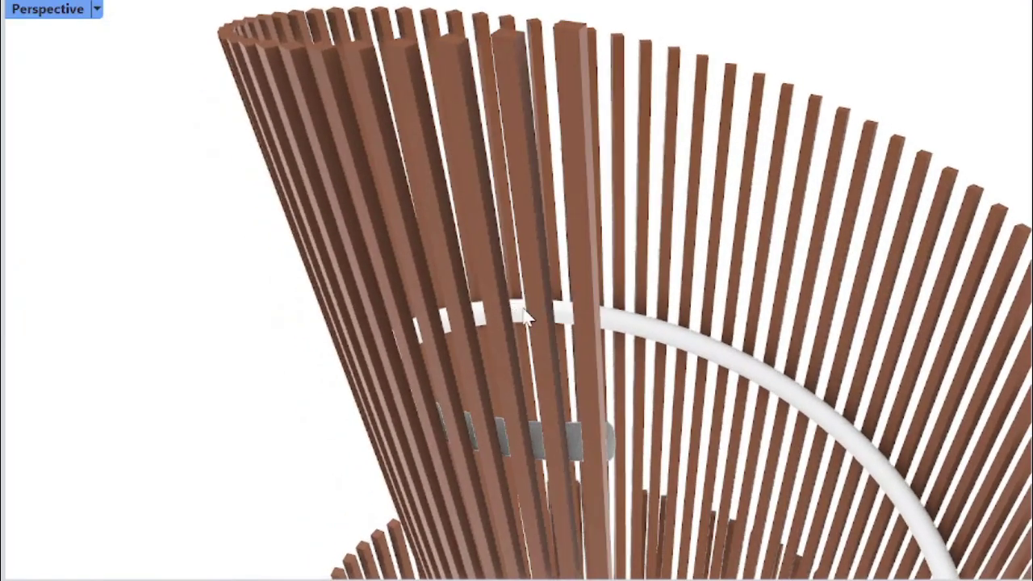
scroll(610, 525, up, 3)
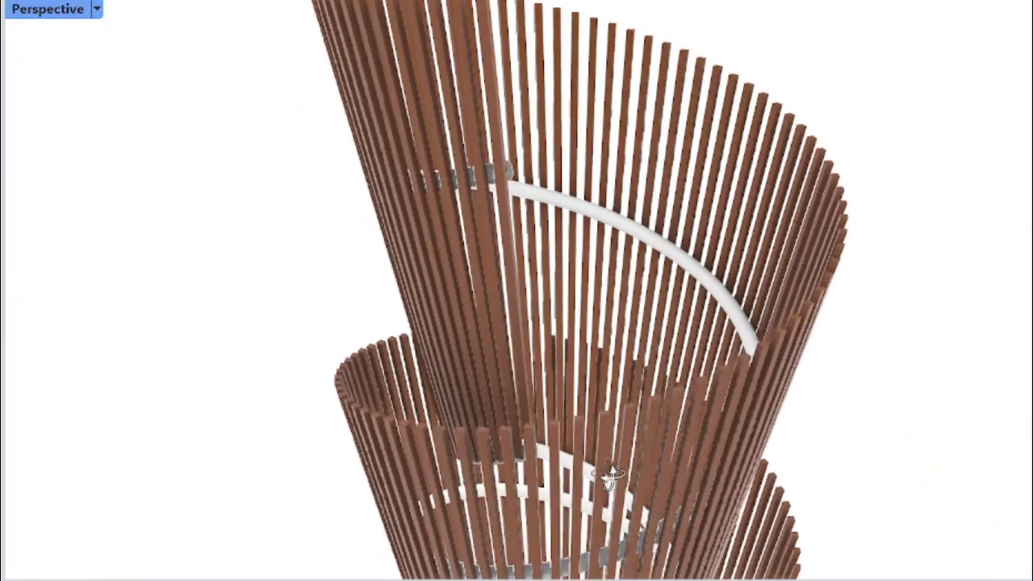
scroll(583, 380, down, 6)
right_drag(583, 380, 454, 389)
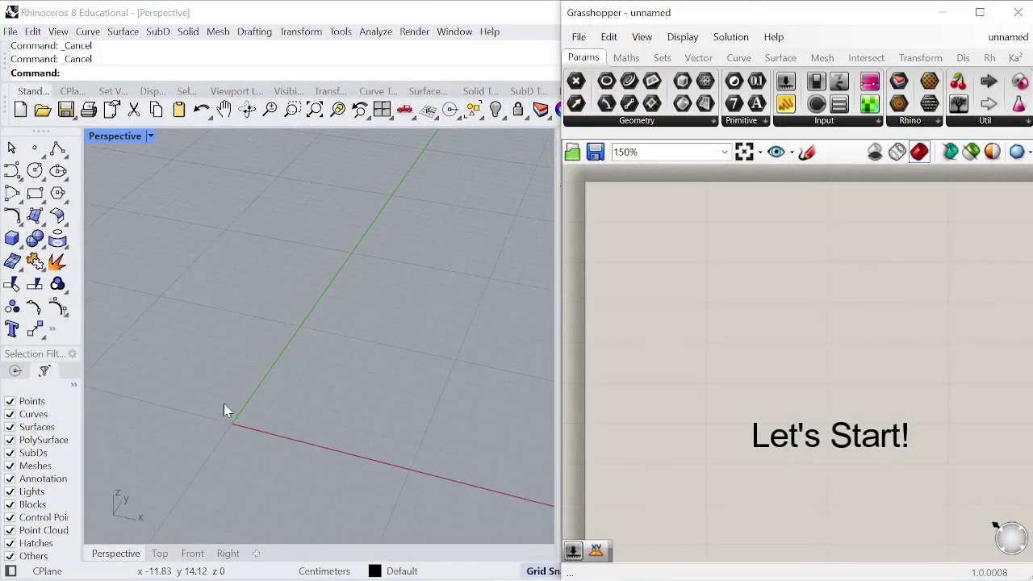
- Start a vertical Spiral with its axis base at 100,100,0 and an axis height of 400 cm
click(18, 178)
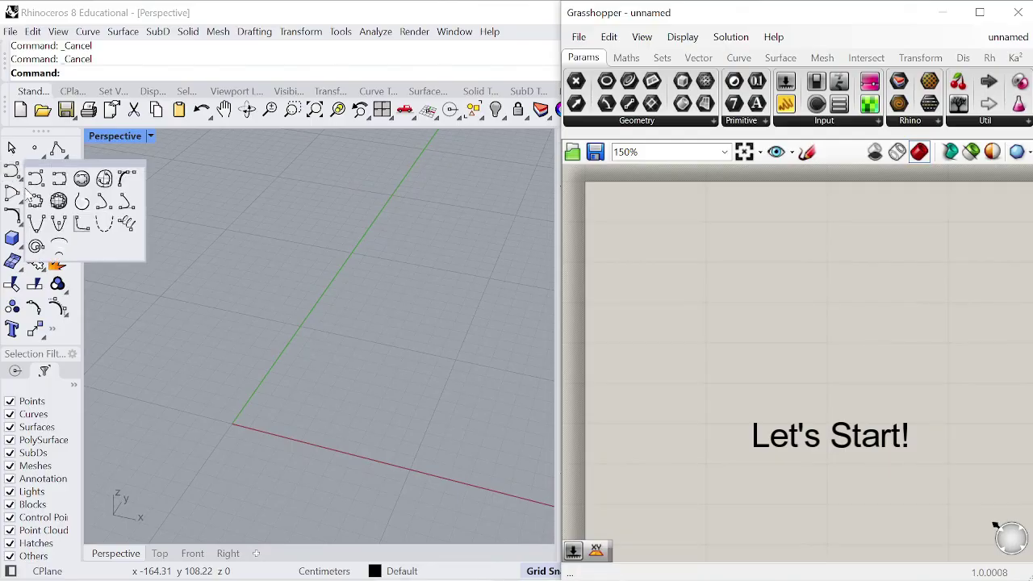
click(37, 249)
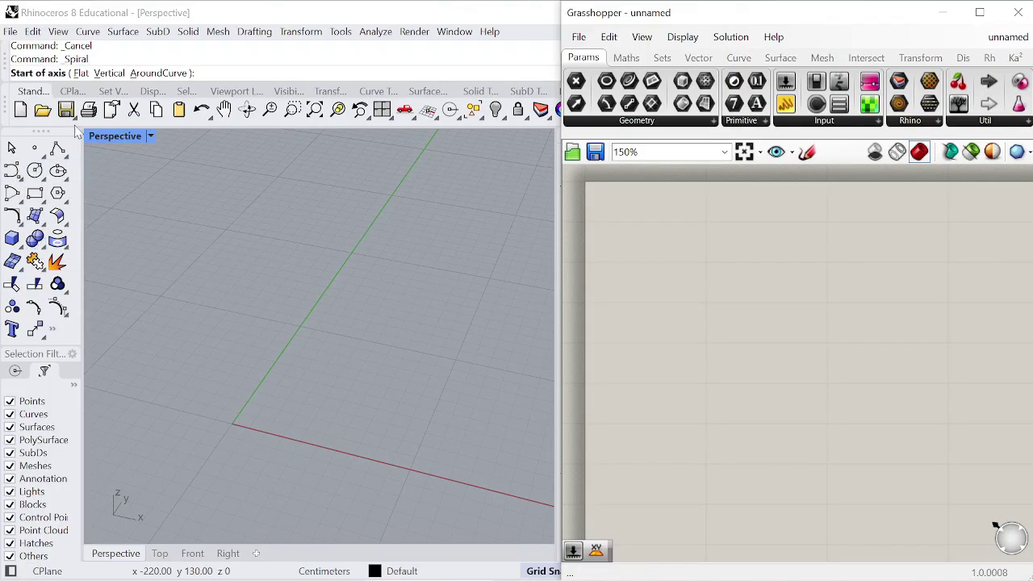
click(108, 73)
scroll(331, 355, up, 5)
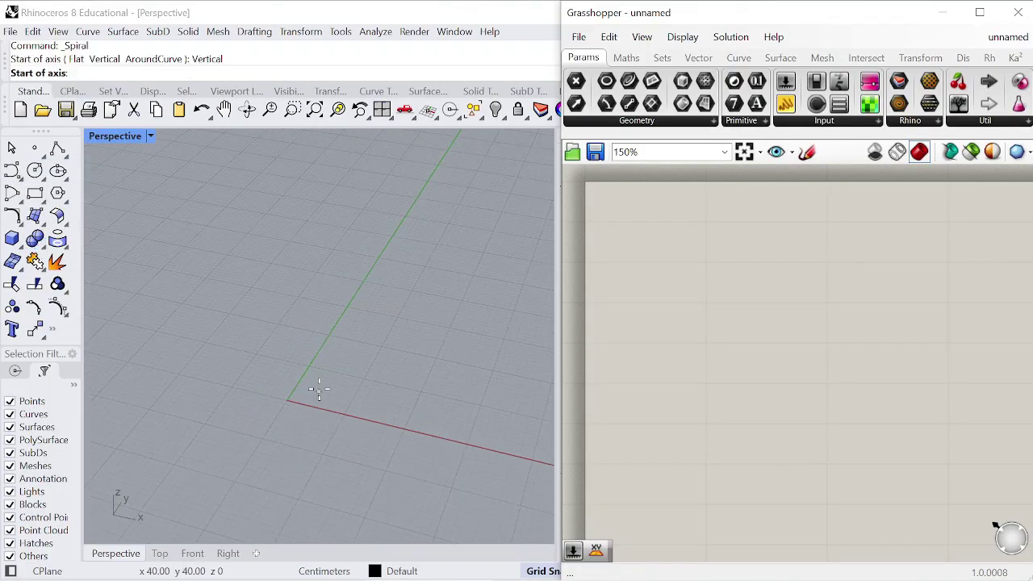
click(365, 406)
scroll(352, 422, down, 3)
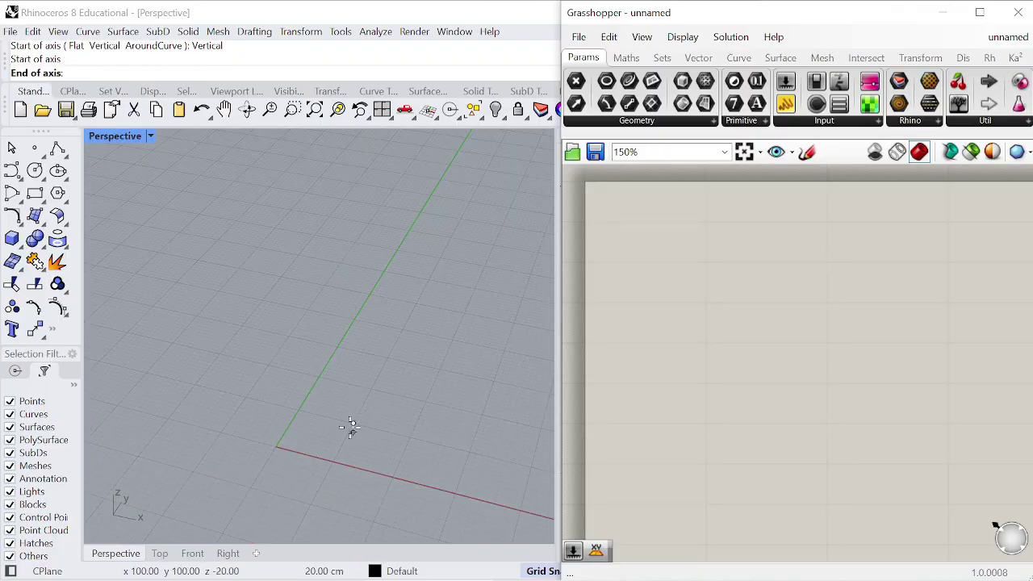
scroll(365, 339, down, 3)
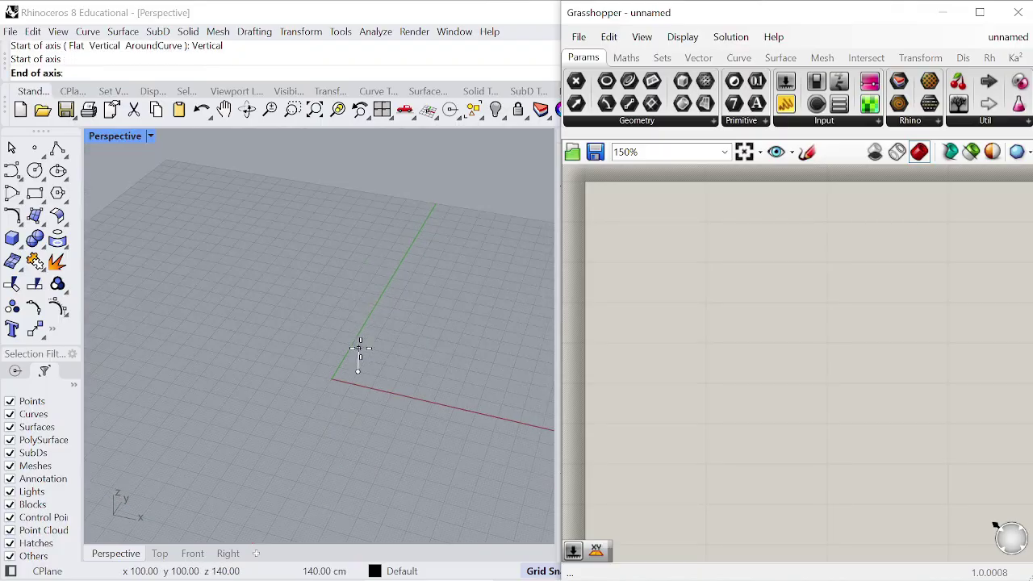
click(364, 303)
- Finish the two-turn spiral with a first and second radius of 60 cm each, starting along the X direction
scroll(363, 376, up, 4)
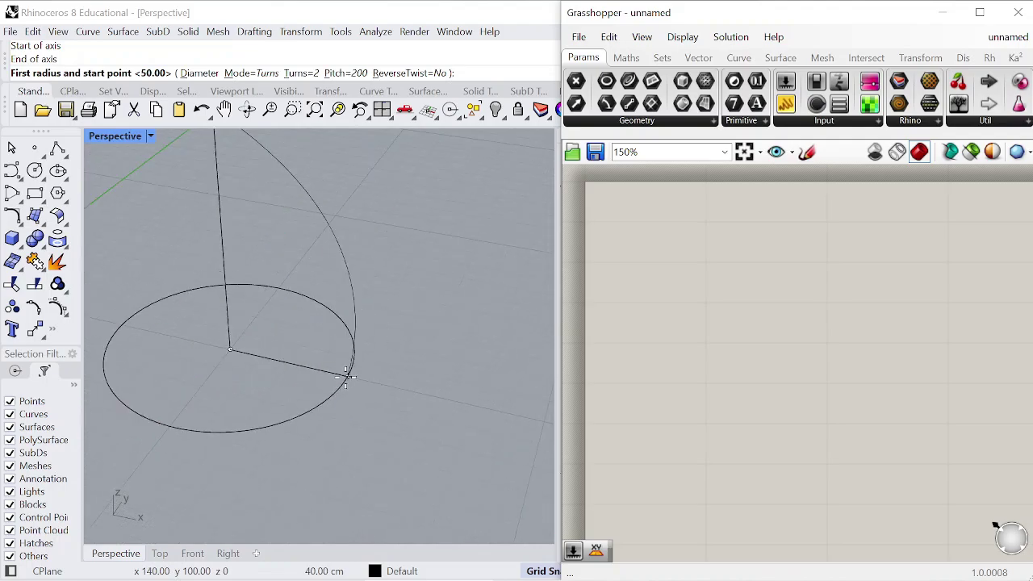
click(411, 391)
scroll(392, 301, down, 6)
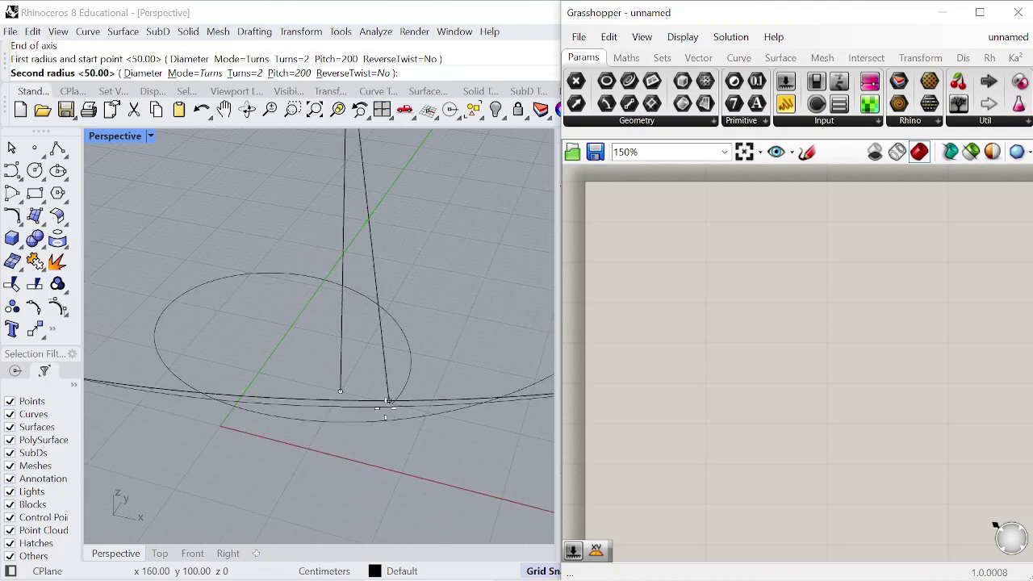
scroll(390, 301, up, 5)
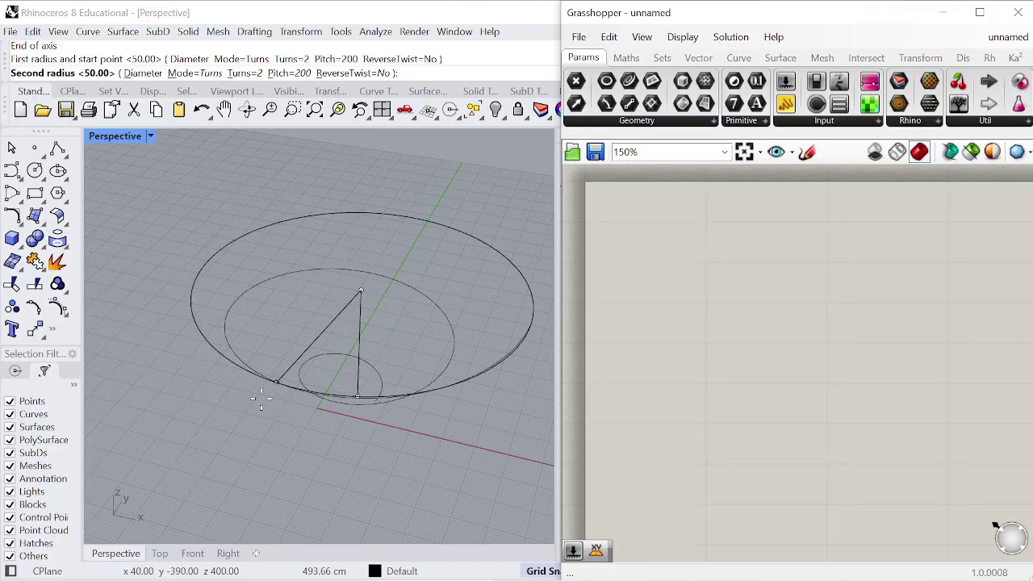
click(160, 554)
scroll(331, 371, down, 3)
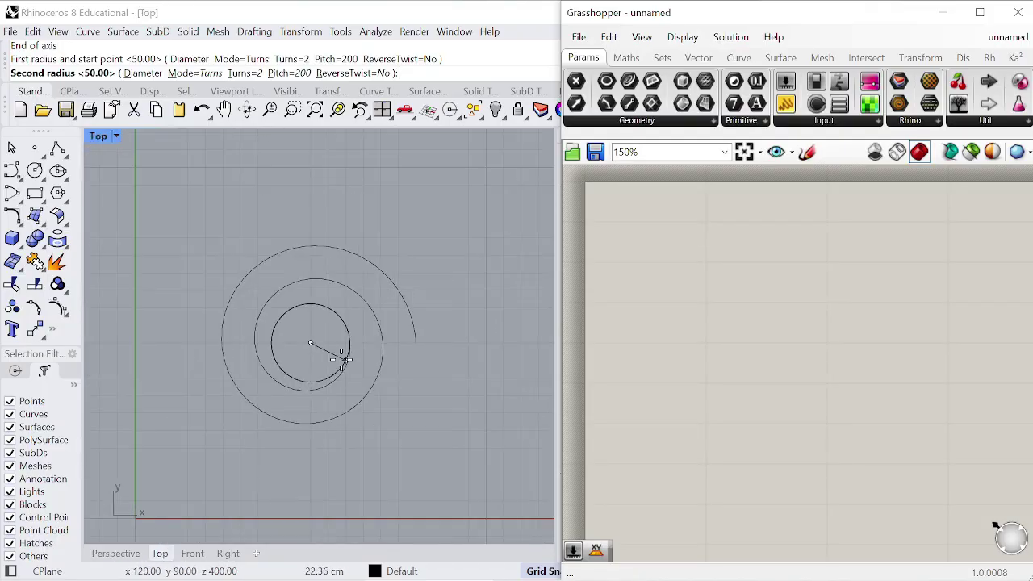
click(411, 343)
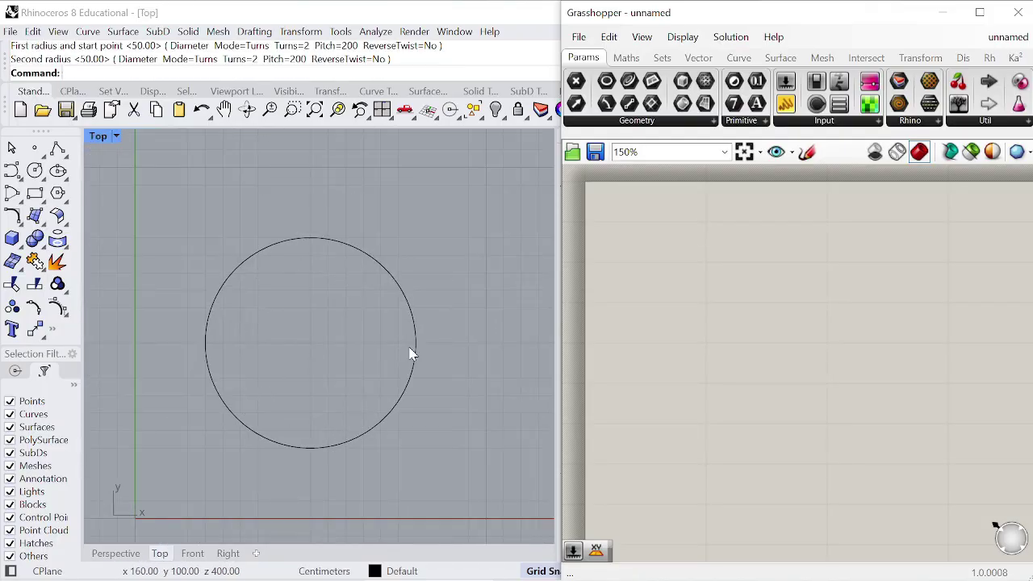
- Add a Curve parameter to the Grasshopper canvas and reference the spiral in it
click(115, 553)
right_drag(385, 369, 369, 349)
double_click(729, 291)
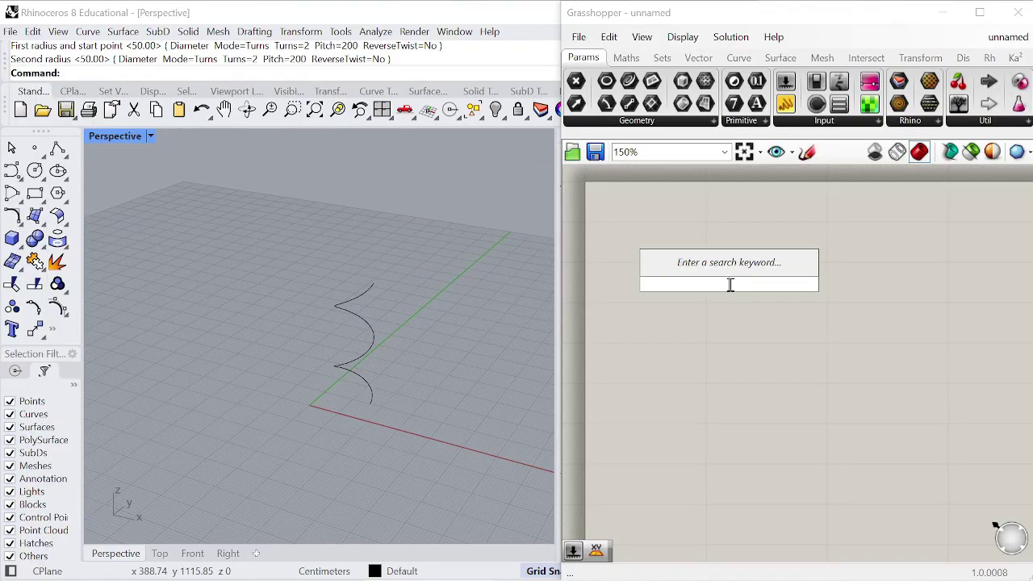
text(curve)
key(Return)
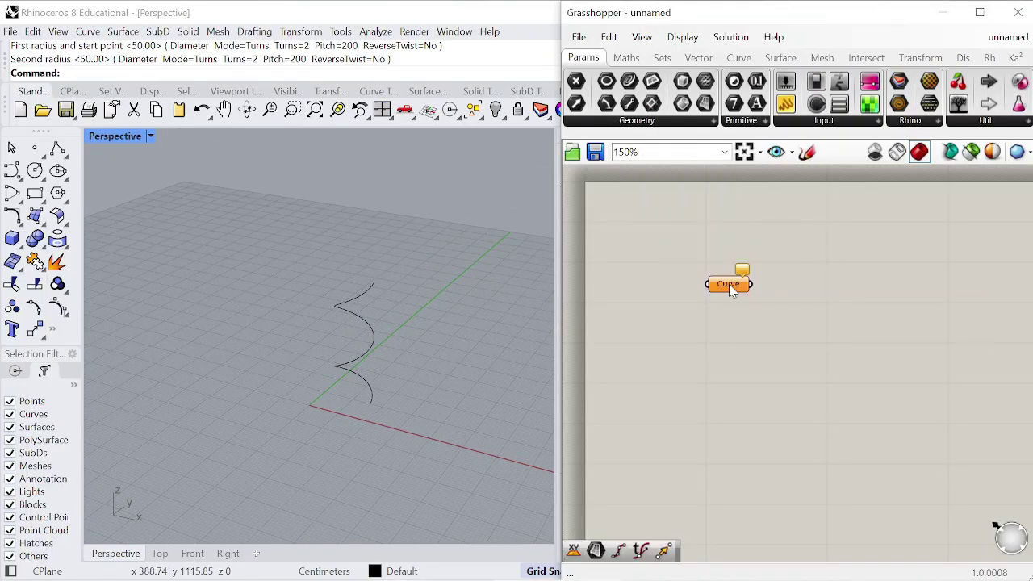
right_click(730, 289)
click(779, 461)
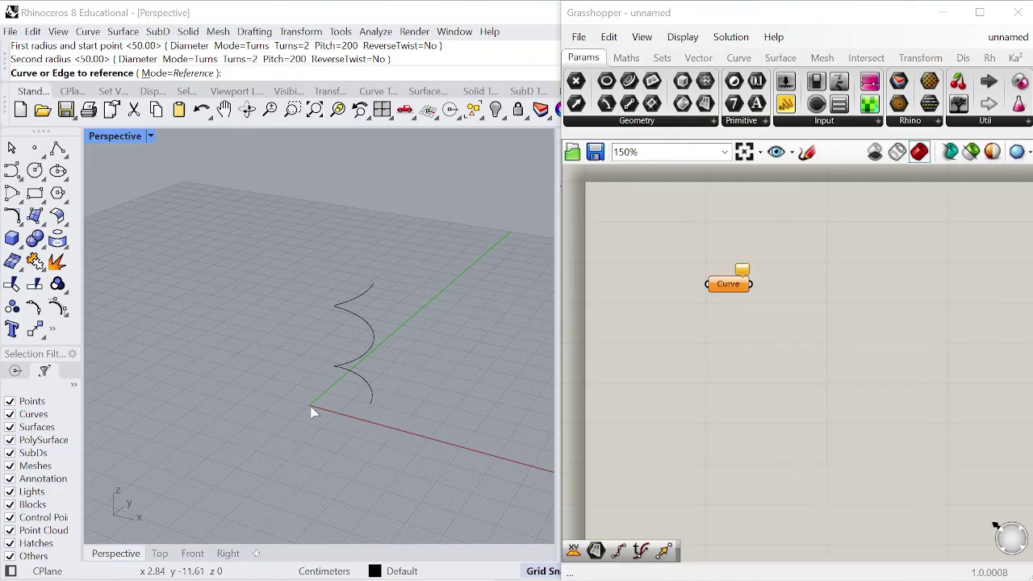
click(369, 401)
- Reposition the Curve parameter on the canvas and internalise its spiral data
scroll(755, 269, down, 4)
scroll(736, 269, up, 3)
drag(736, 269, 785, 386)
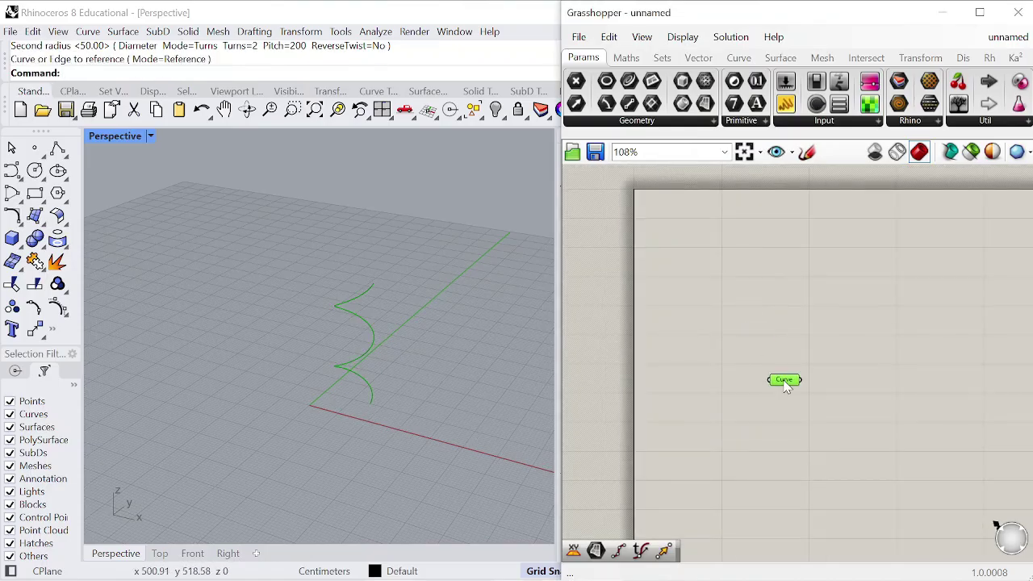
scroll(780, 367, up, 5)
right_click(730, 342)
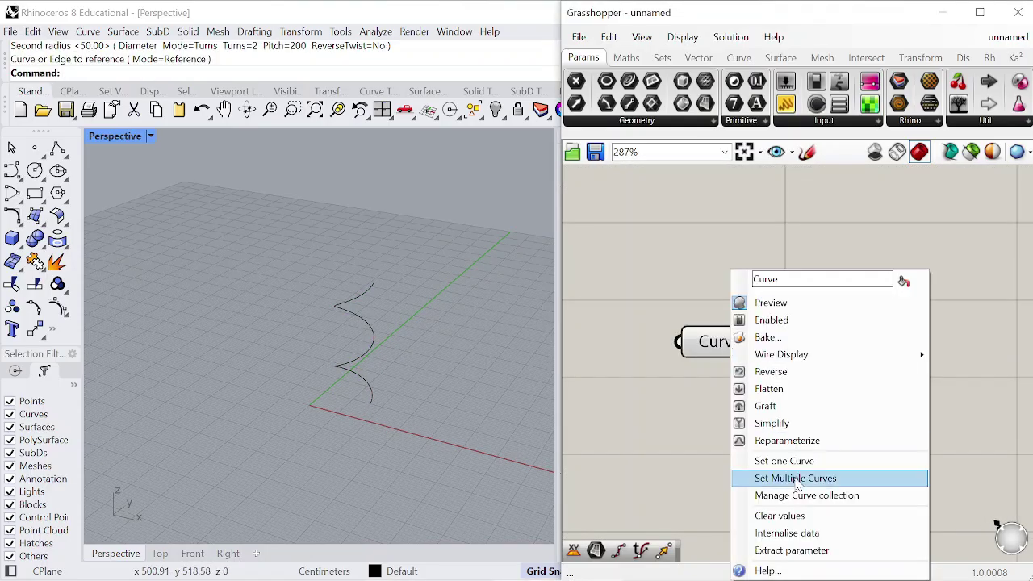
click(796, 533)
- Add a Scale NU component beside the Curve parameter and connect the curve to its Geometry input
scroll(818, 392, down, 4)
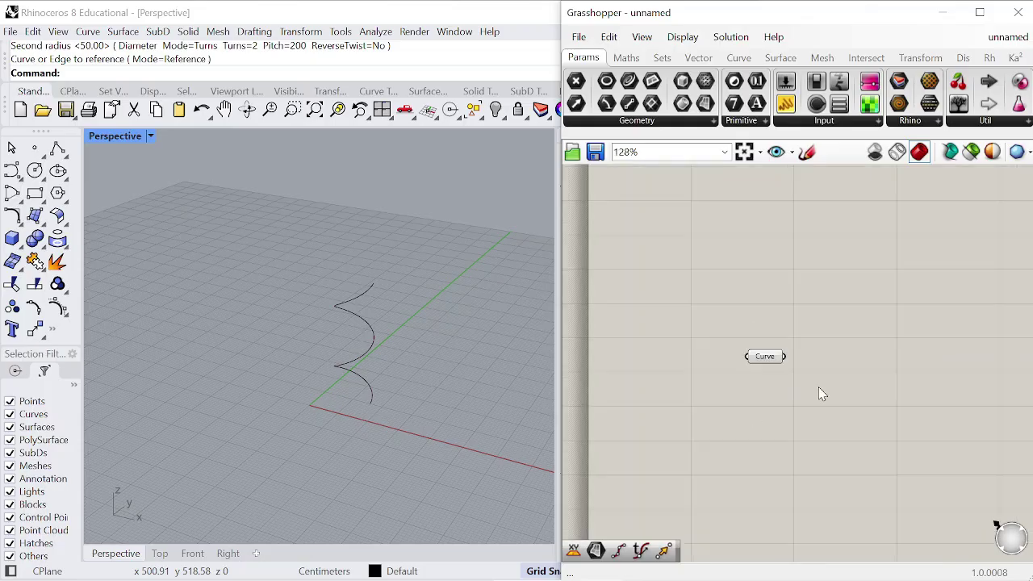
scroll(791, 348, up, 3)
scroll(798, 337, down, 1)
scroll(806, 353, up, 4)
double_click(806, 350)
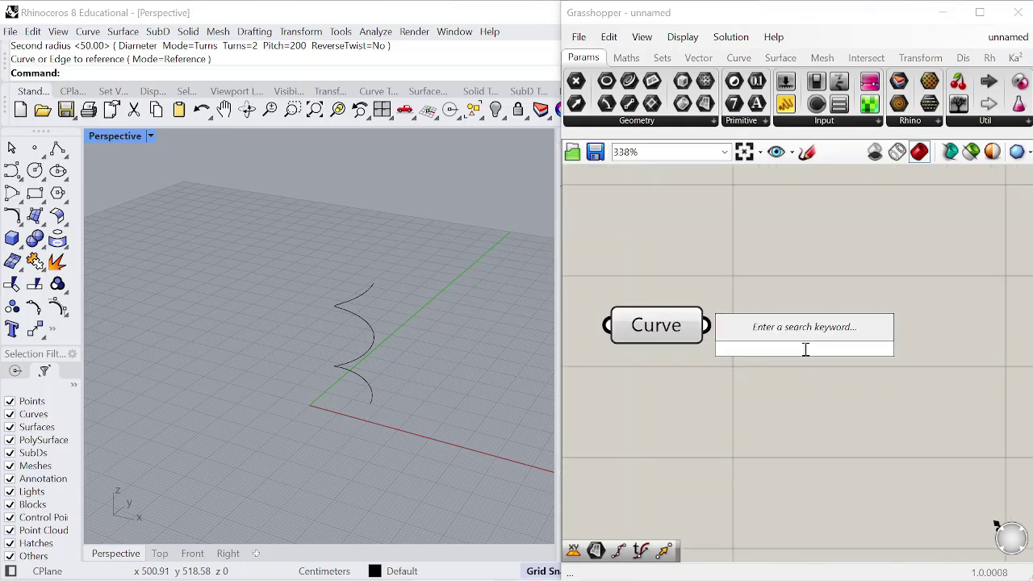
text(scale)
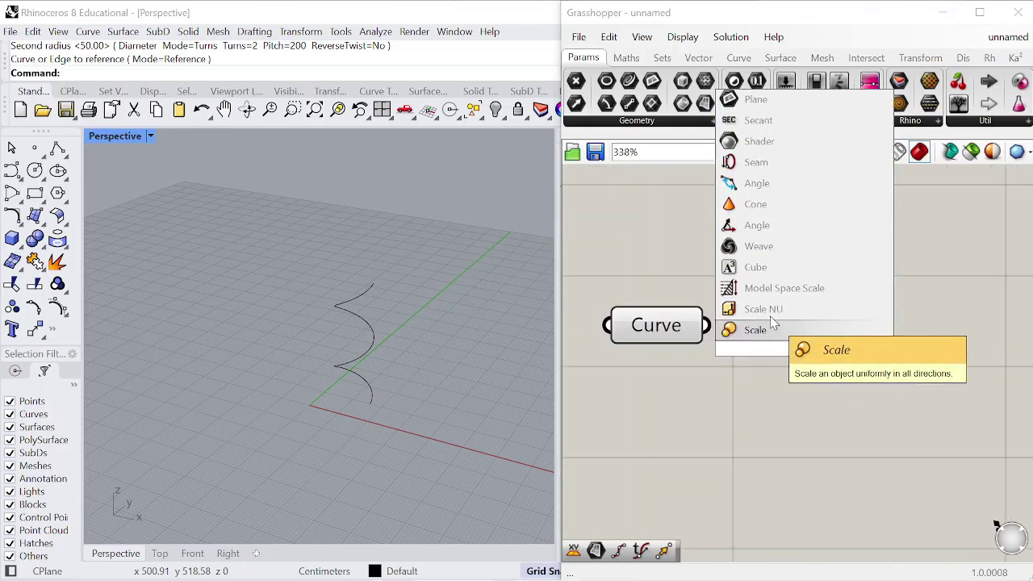
click(759, 329)
drag(753, 328, 850, 355)
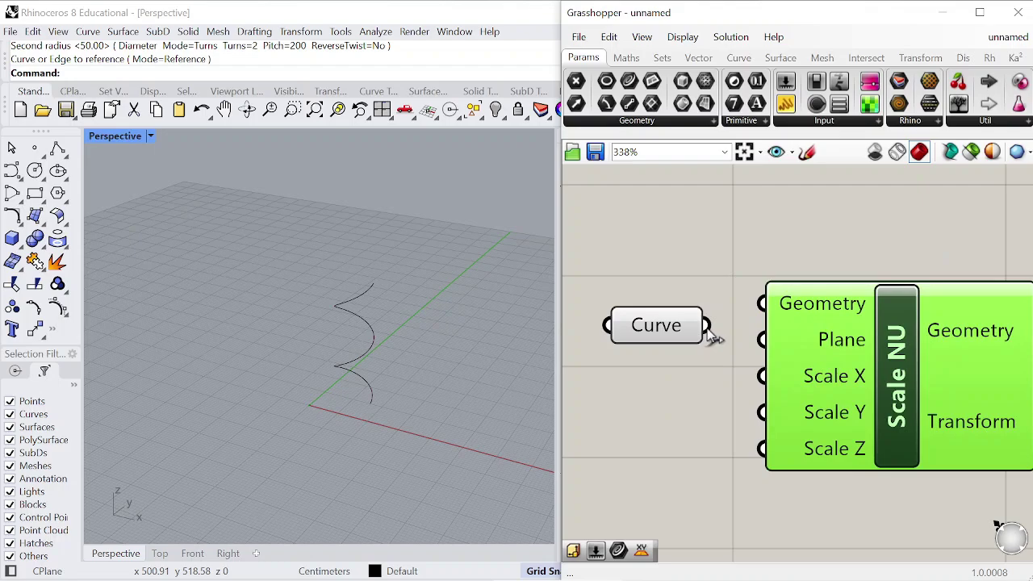
scroll(714, 339, down, 1)
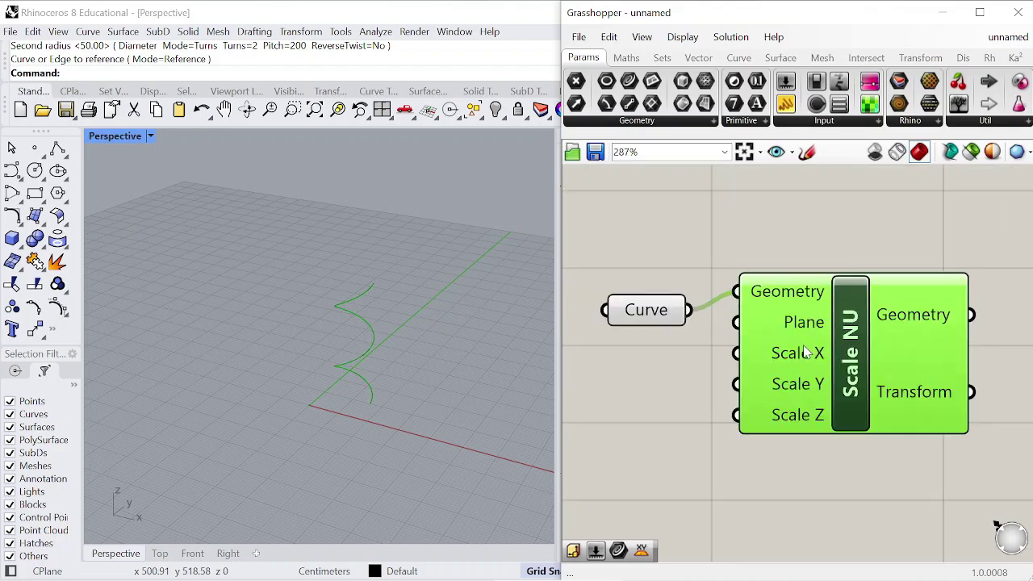
drag(805, 351, 873, 369)
- Add an XY Plane component below the Curve parameter and connect it to Scale NU's Plane input
double_click(691, 426)
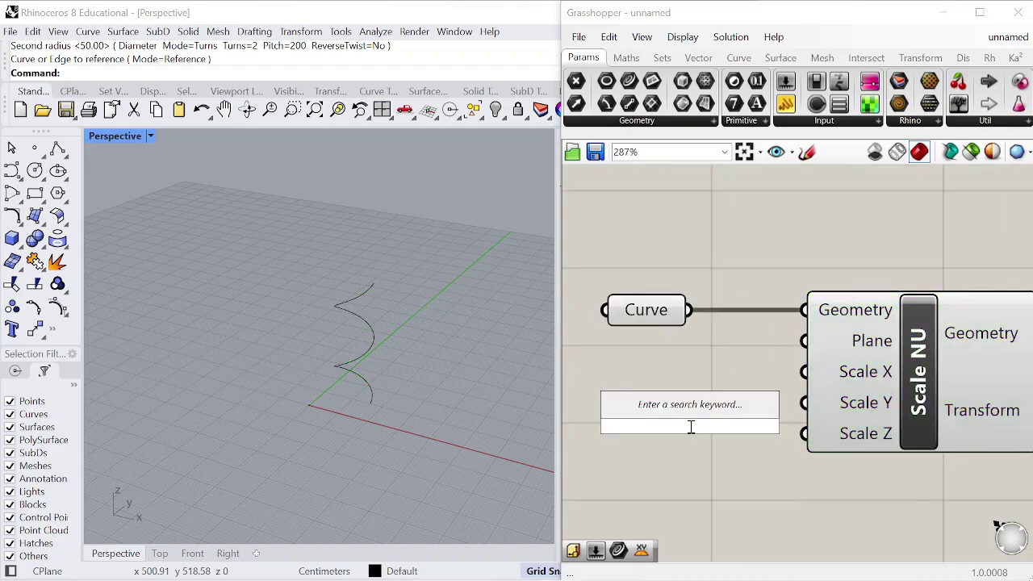
text(xy)
key(Return)
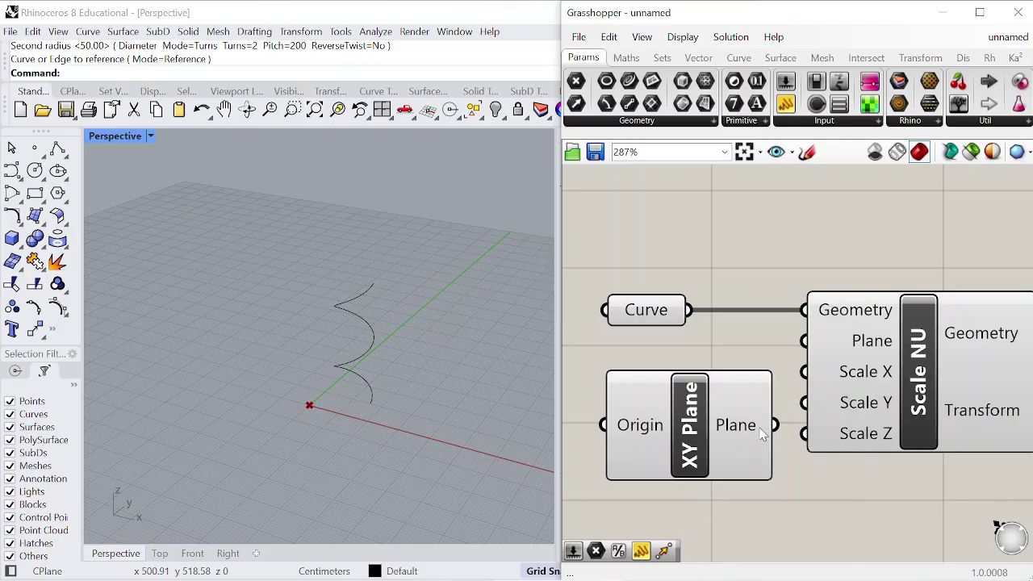
drag(774, 425, 803, 341)
drag(738, 389, 722, 369)
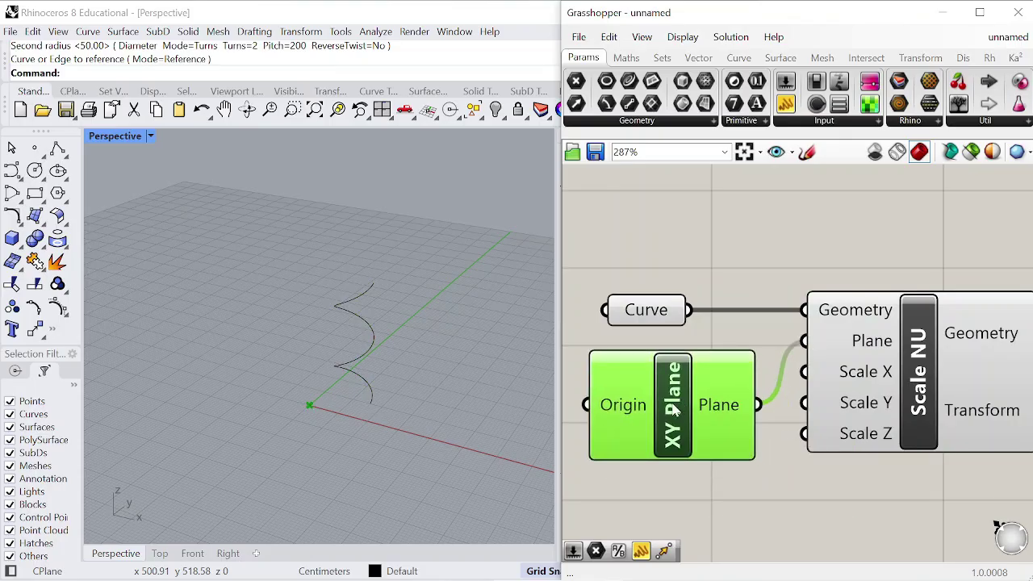
- Add a Point parameter and set its single point at the centre of the spiral's base
right_drag(425, 424, 438, 457)
scroll(365, 402, up, 8)
right_drag(703, 406, 945, 328)
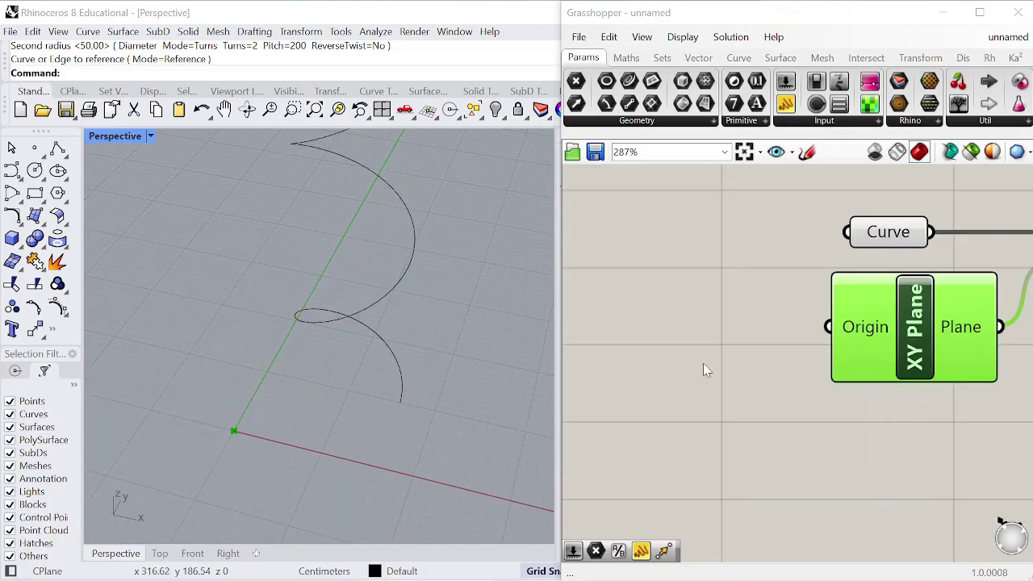
double_click(706, 360)
text(point)
key(Return)
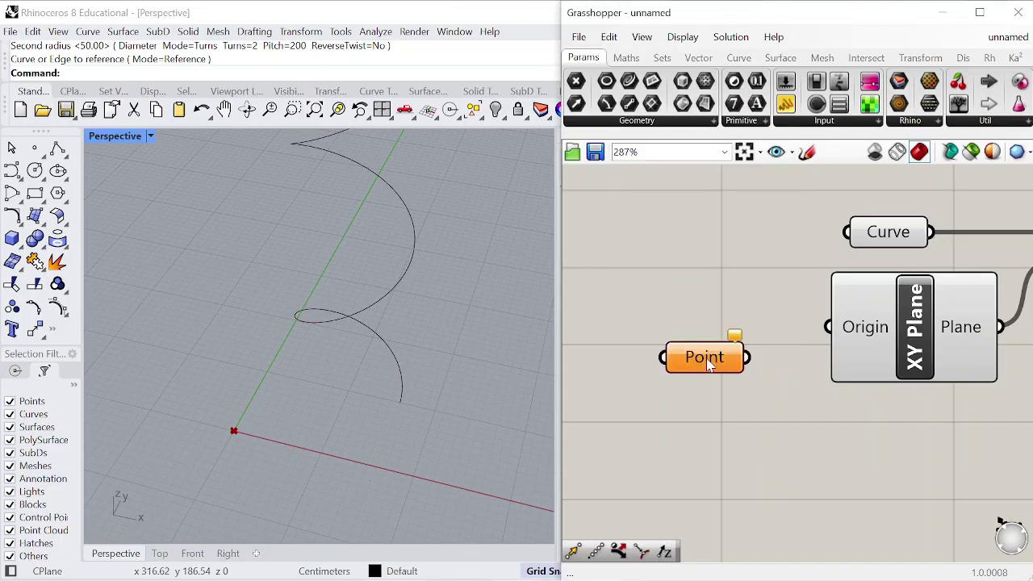
right_click(707, 364)
click(758, 459)
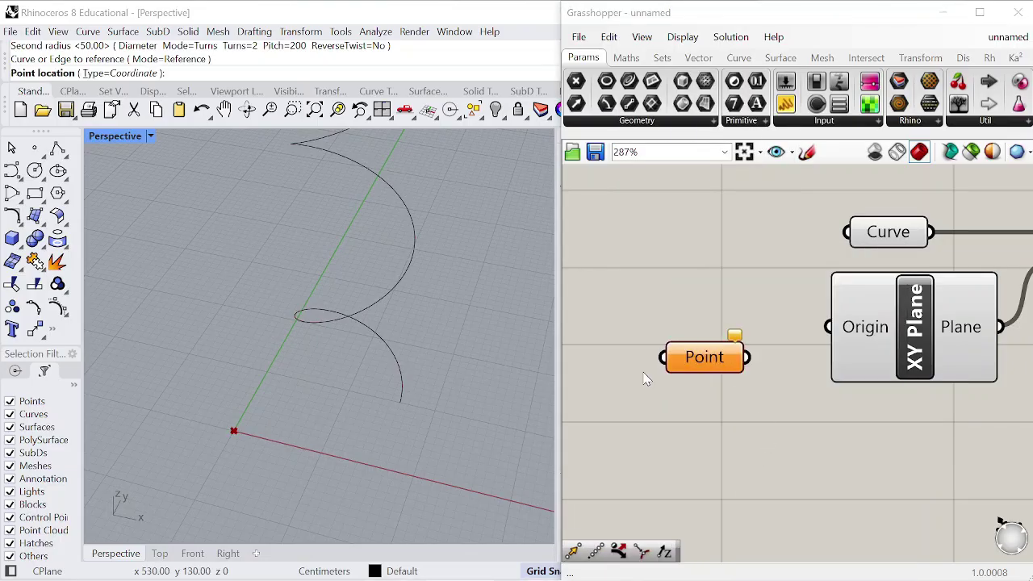
click(349, 390)
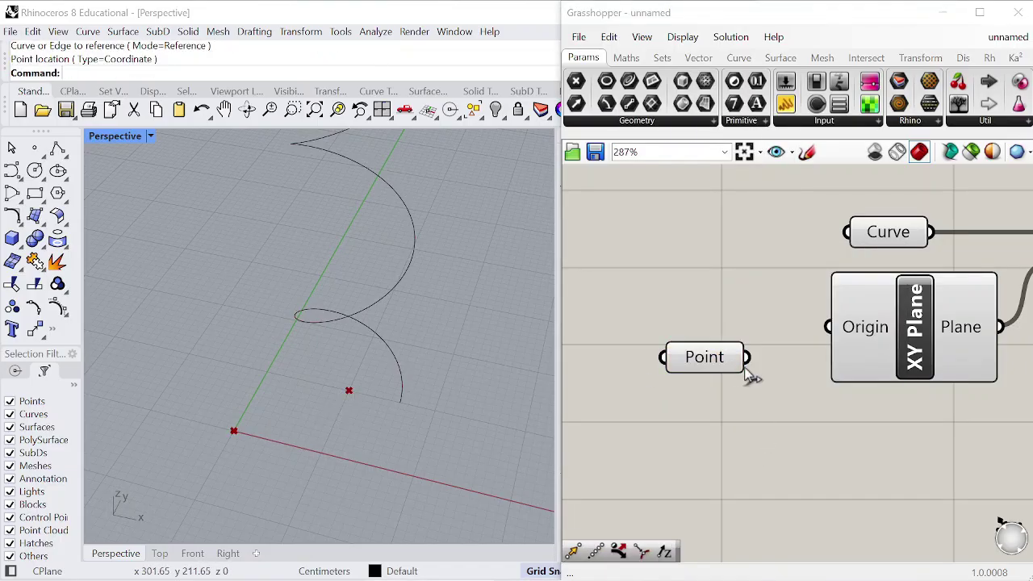
- Connect the Point parameter to the XY Plane's Origin input and align it beside that component
drag(745, 366, 811, 345)
drag(702, 366, 750, 334)
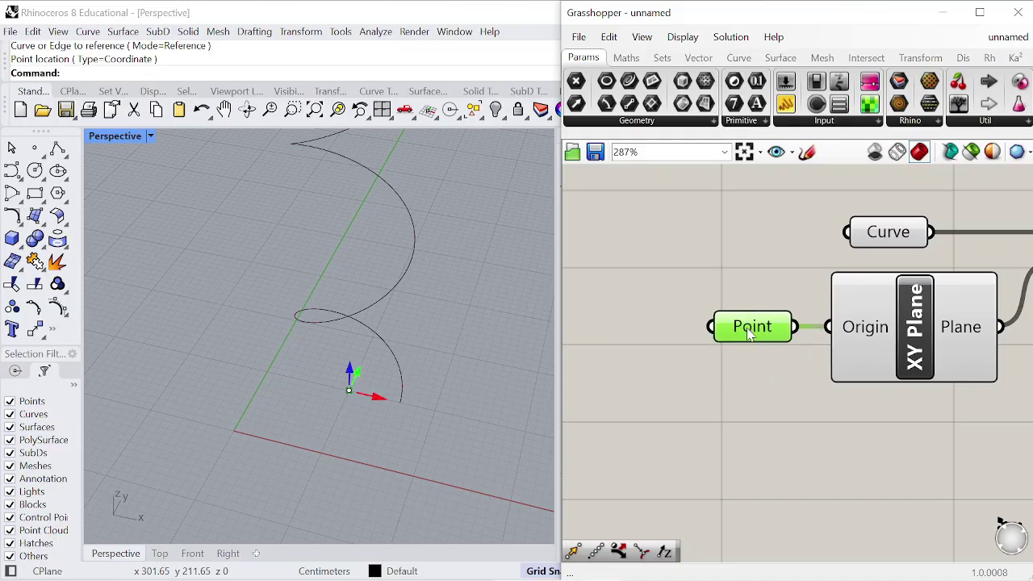
click(692, 264)
- Move the Scale NU component further from the XY Plane so their Plane sockets line up
right_drag(436, 267, 378, 333)
scroll(651, 277, down, 5)
scroll(807, 288, up, 3)
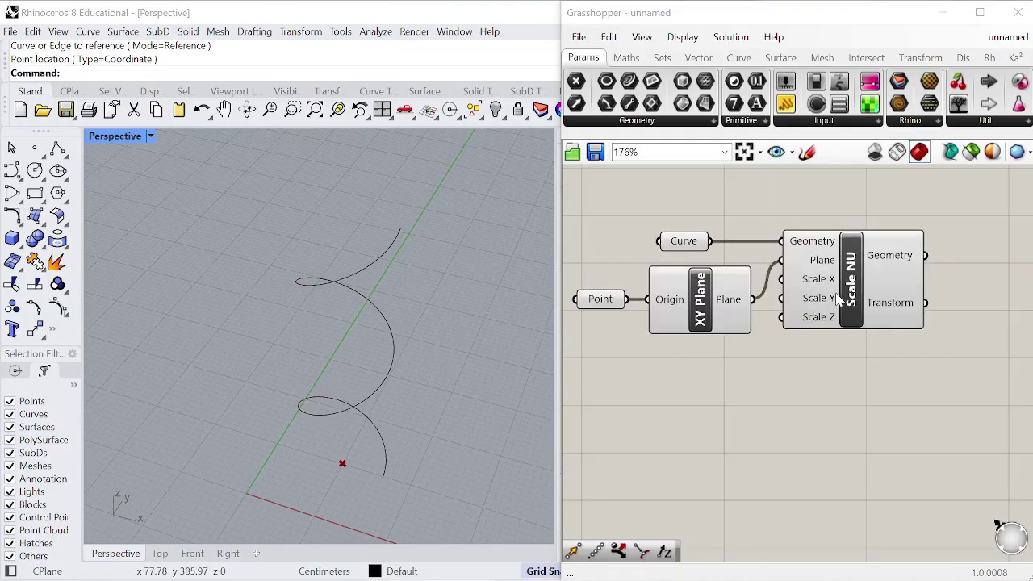
click(878, 301)
drag(878, 301, 880, 334)
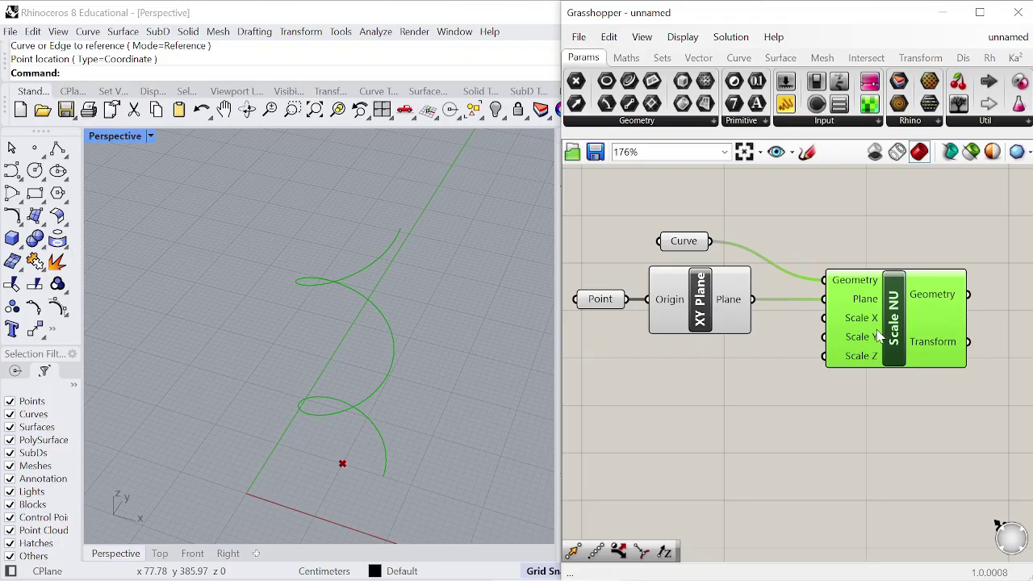
- Add a Number Slider ranging from 1.0 to 2.0 and connect it to Scale NU's Scale X and Scale Y inputs
double_click(725, 386)
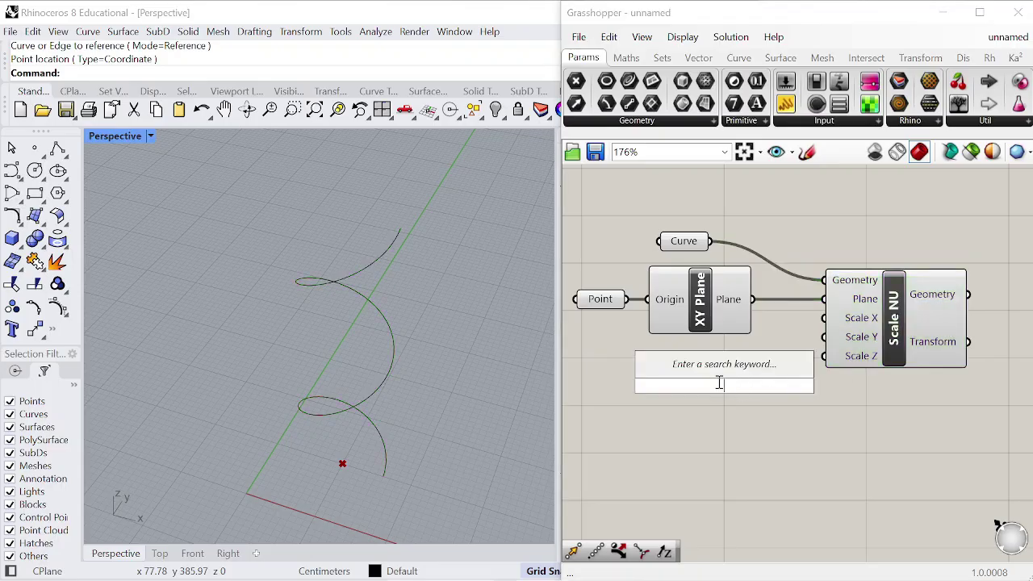
text(1)
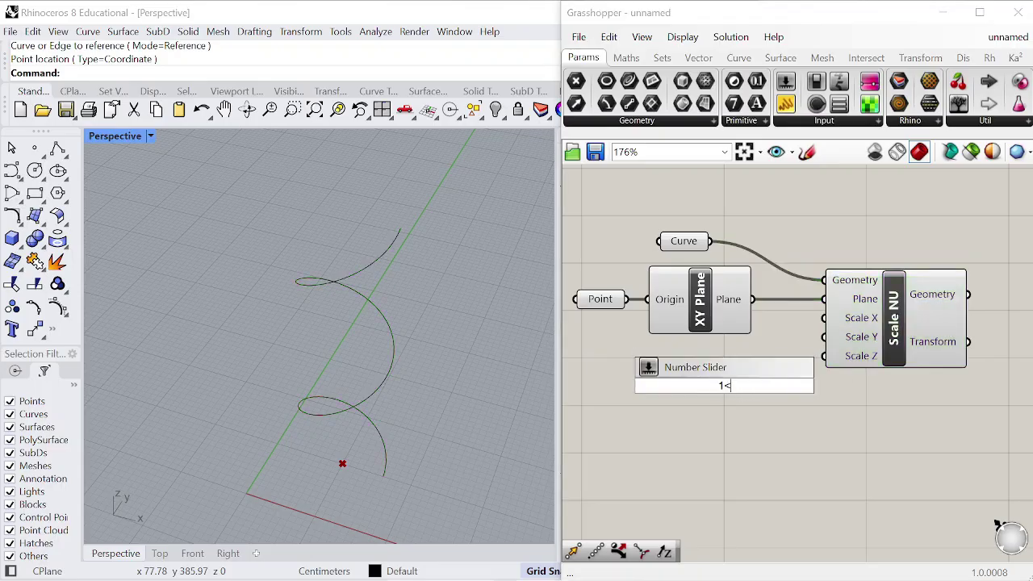
text(<2.)
key(Return)
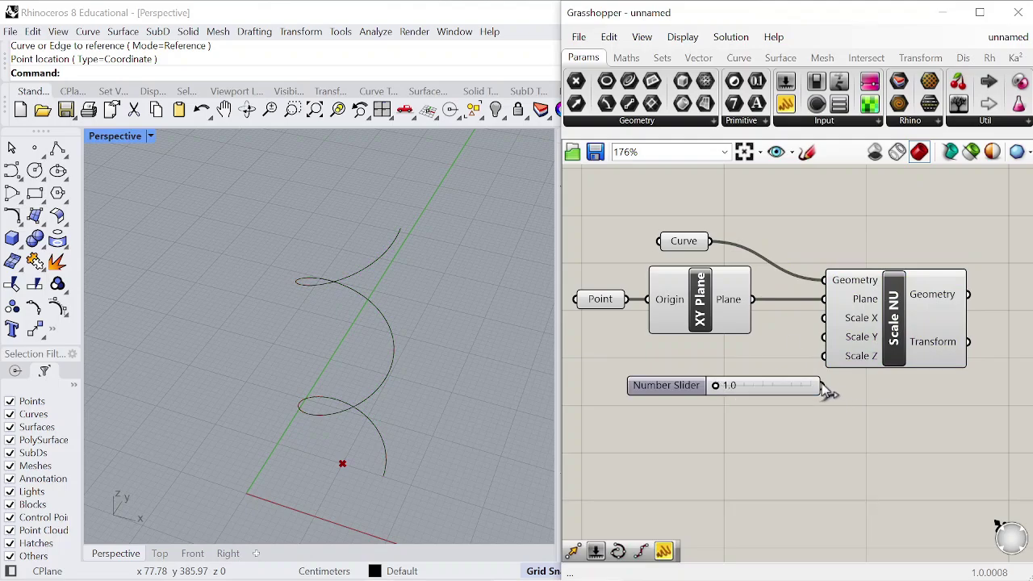
drag(822, 385, 831, 325)
drag(677, 387, 634, 366)
drag(777, 354, 880, 358)
scroll(674, 360, up, 2)
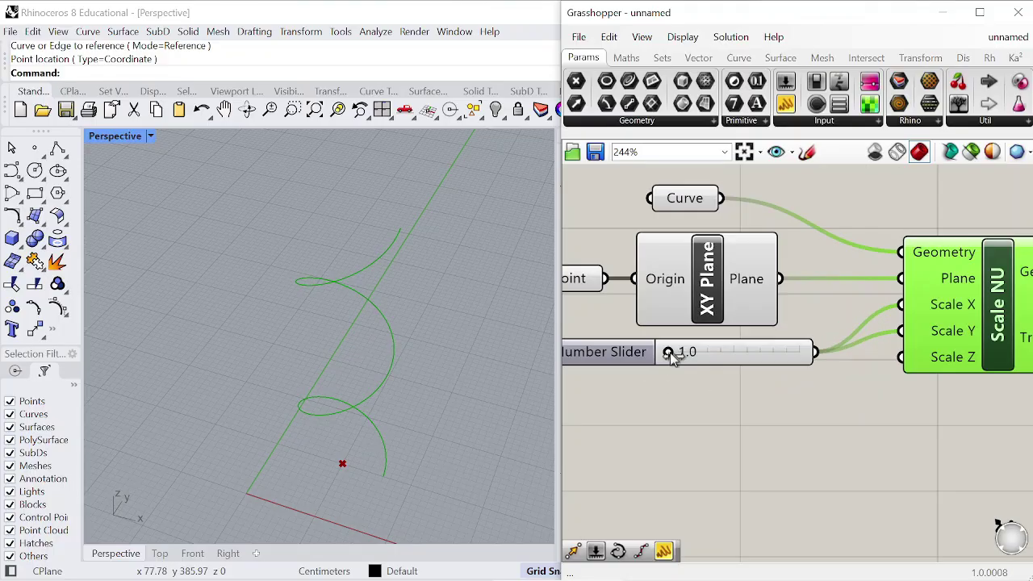
- Set the slider driving Scale X and Scale Y to 1.6 and inspect the enlarged spiral around its base point
drag(668, 353, 756, 361)
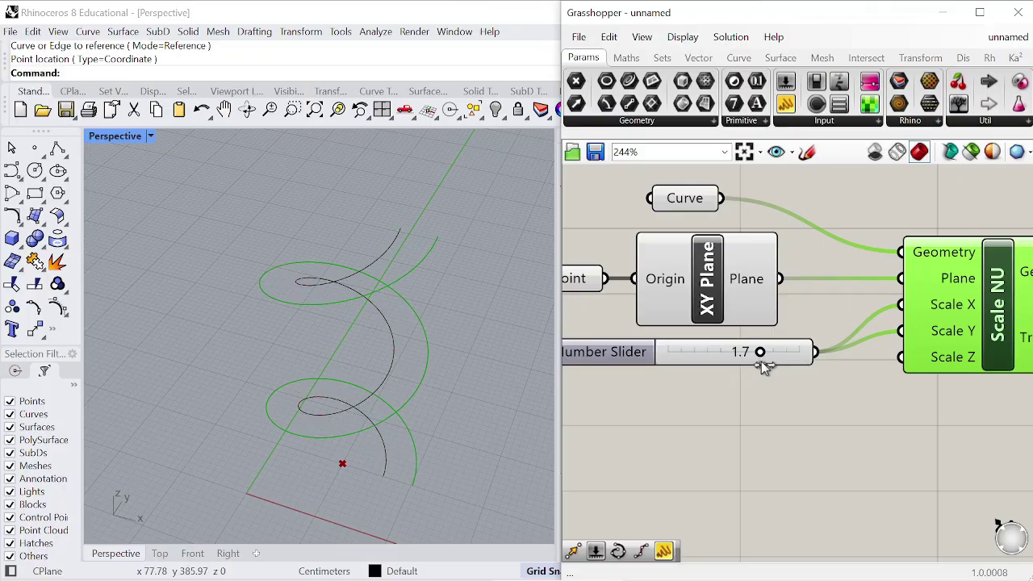
scroll(761, 355, up, 4)
mouse_move(761, 356)
mouse_down()
mouse_move(839, 360)
mouse_move(747, 364)
mouse_up()
scroll(791, 386, down, 4)
scroll(758, 347, up, 2)
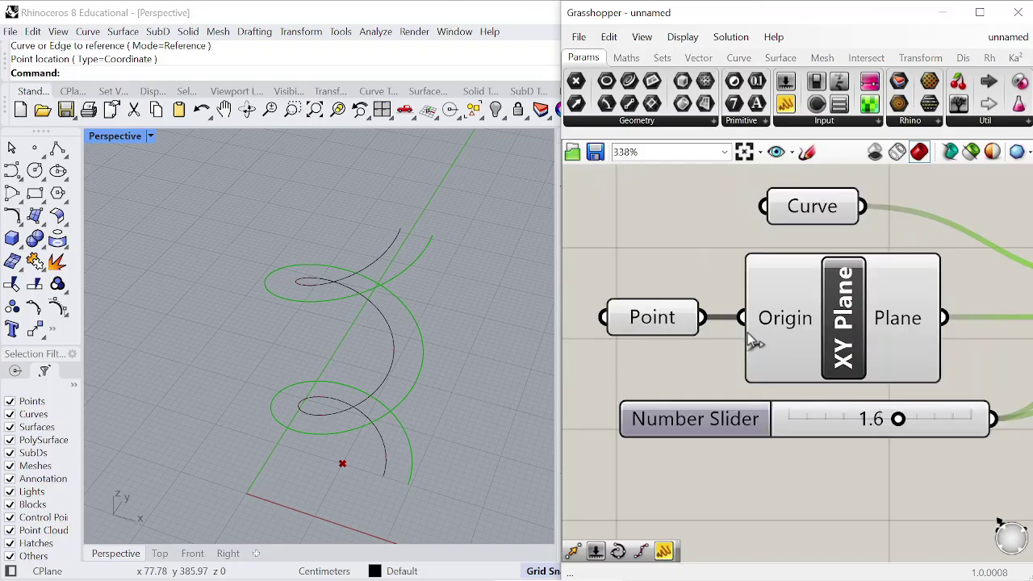
scroll(753, 341, down, 4)
scroll(809, 364, up, 8)
scroll(396, 486, up, 4)
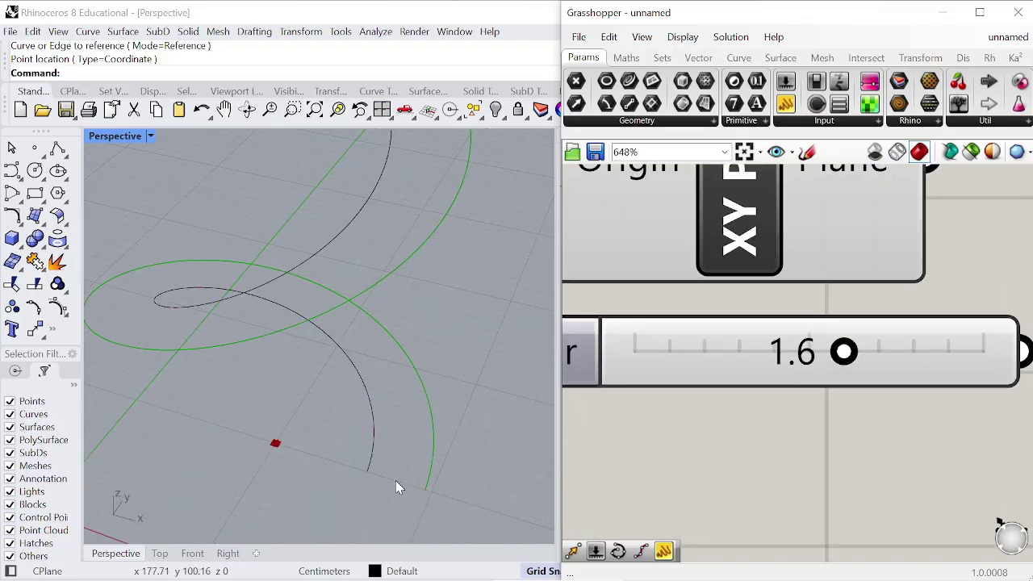
scroll(728, 363, down, 8)
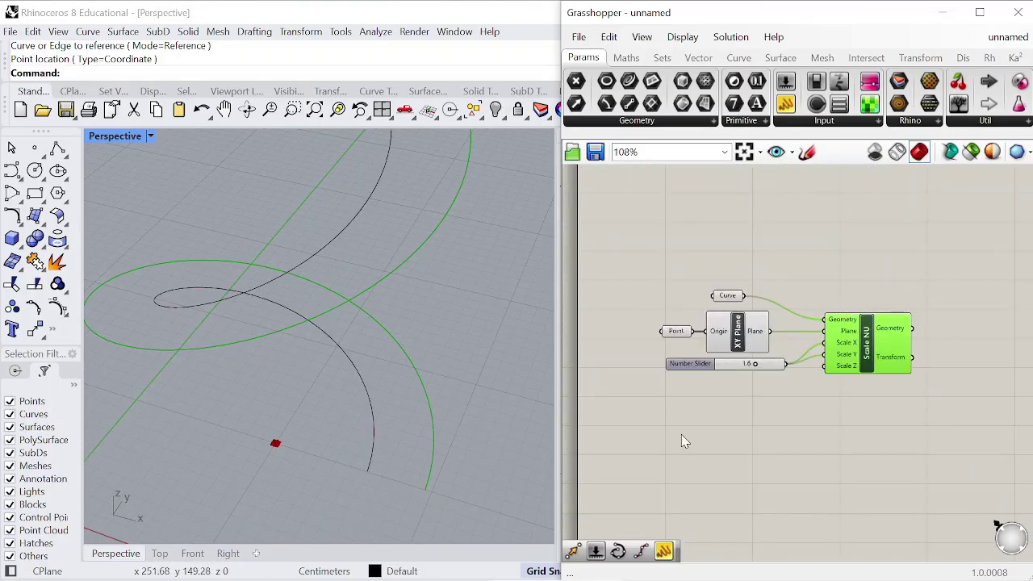
- Add a Move component beyond Scale NU and feed it the scaled spiral as its Geometry input
scroll(812, 392, up, 4)
double_click(863, 372)
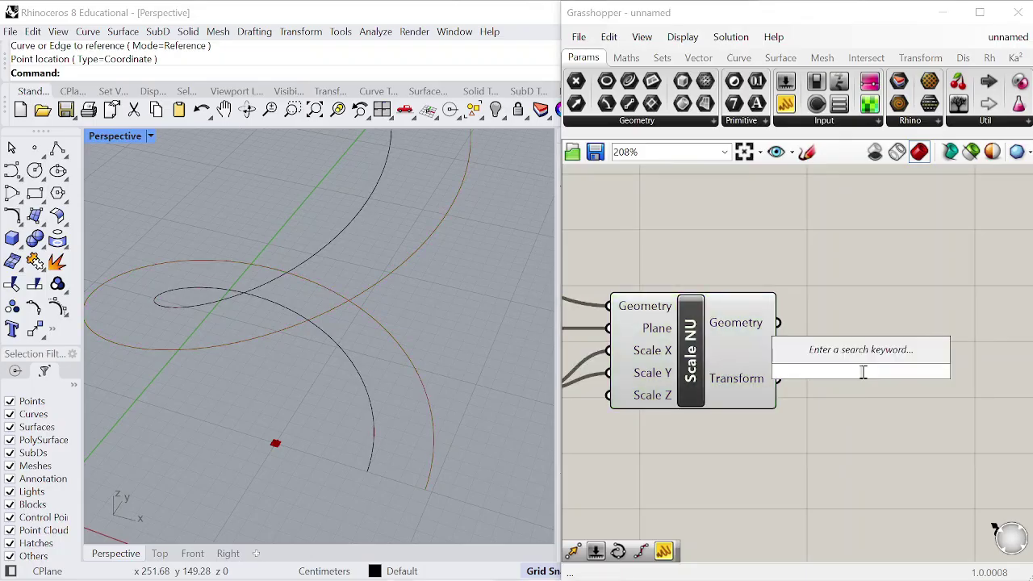
text(move)
key(Return)
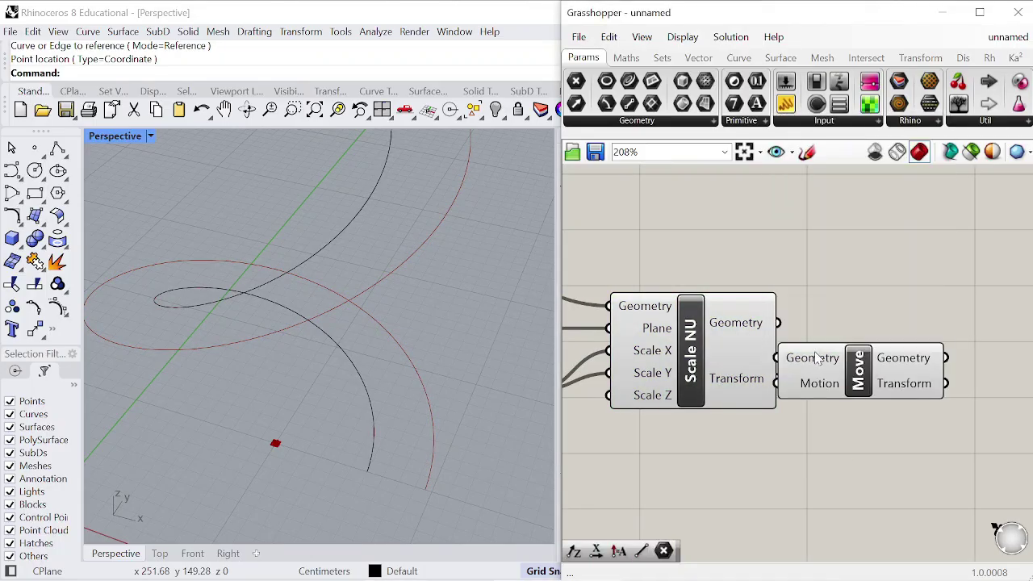
drag(777, 323, 907, 416)
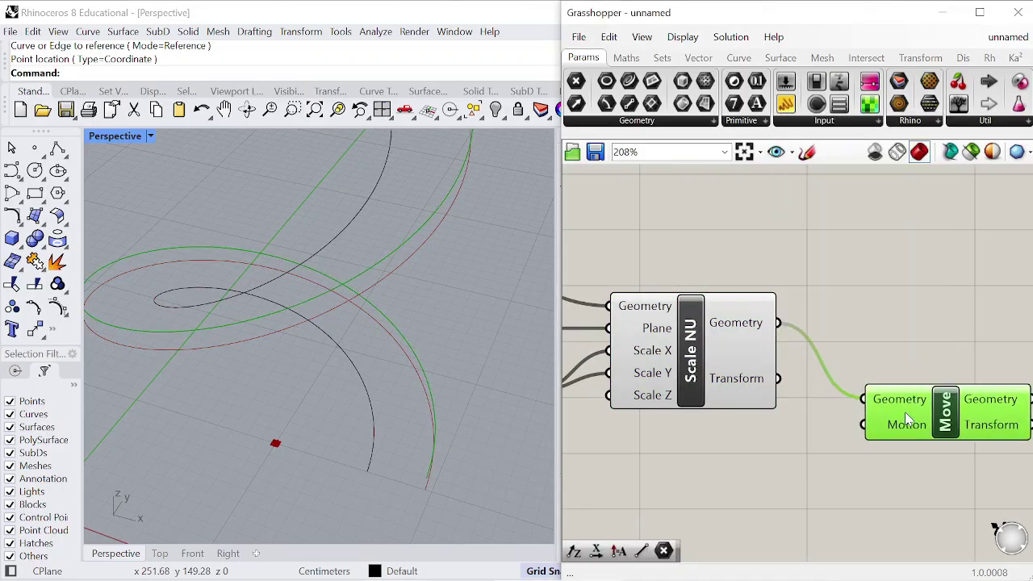
- Add a Unit Z component, connect it to Move's Motion input and arrange it below Scale NU
double_click(678, 497)
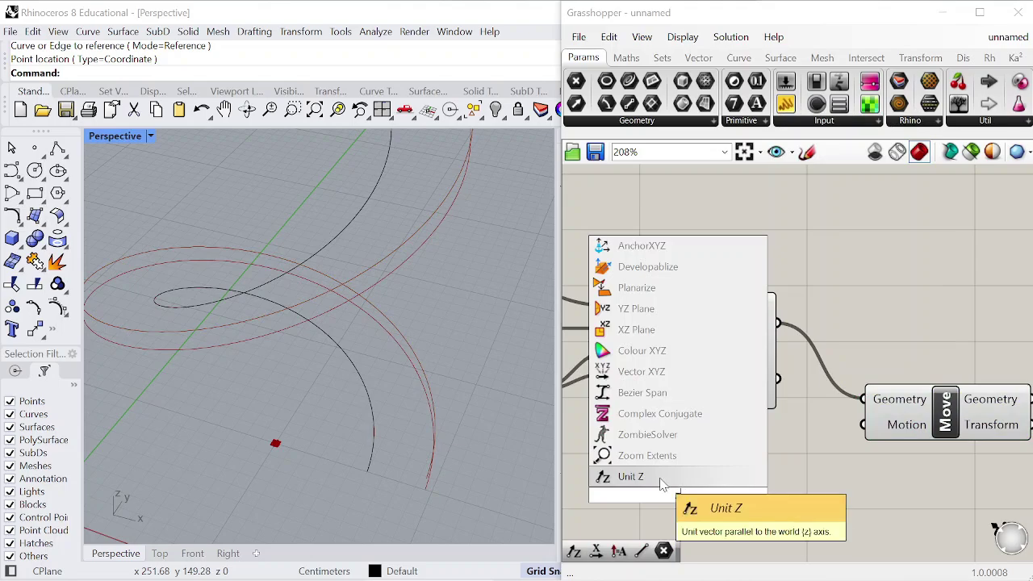
click(630, 476)
drag(753, 494, 869, 439)
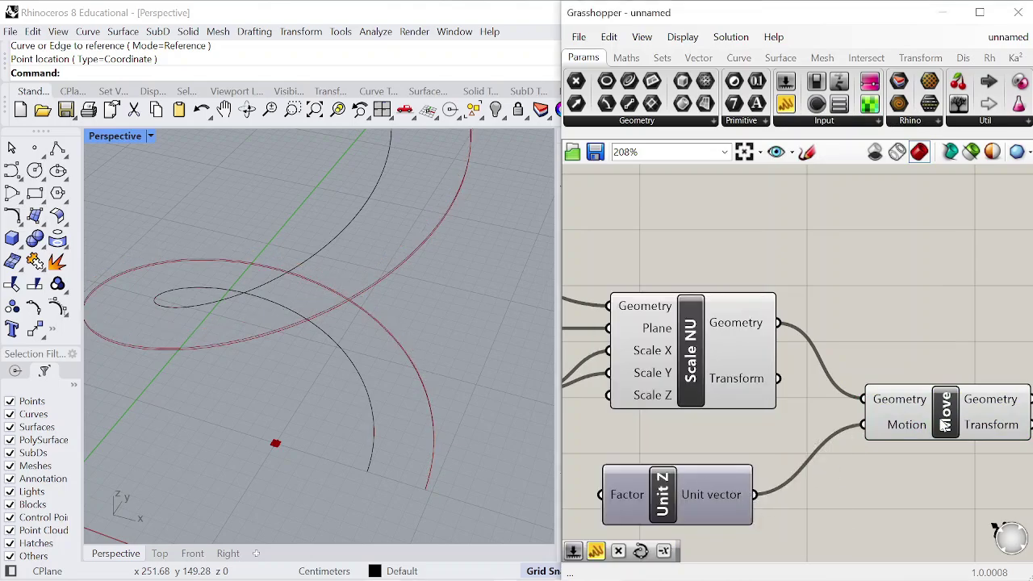
drag(945, 426, 952, 440)
scroll(928, 404, down, 3)
scroll(787, 458, up, 3)
drag(795, 440, 807, 418)
- Drive Unit Z's Factor input with a new Number Slider ranging from 0 to 200, set to 150
scroll(742, 439, down, 1)
click(743, 439)
double_click(740, 433)
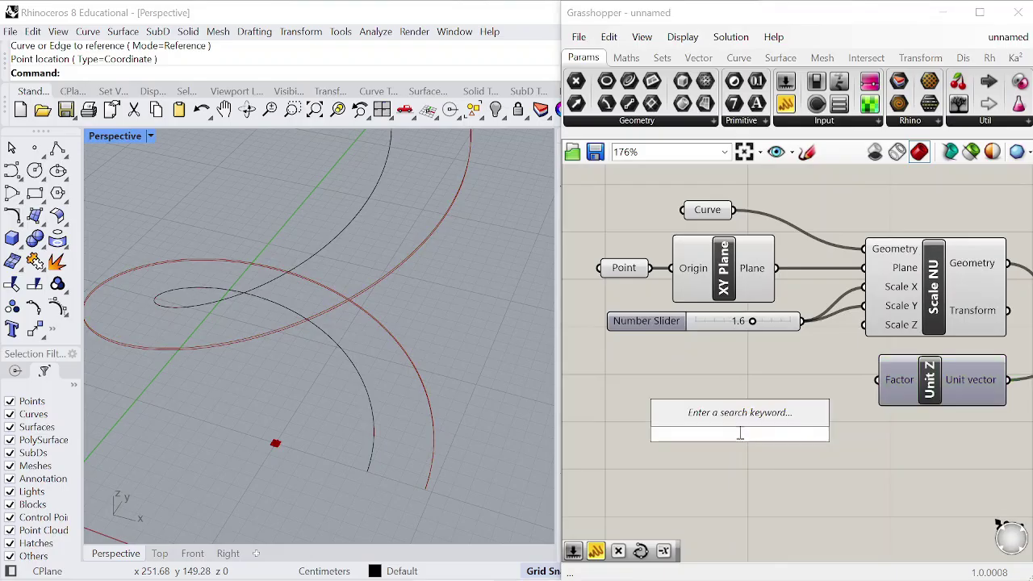
text(0<200)
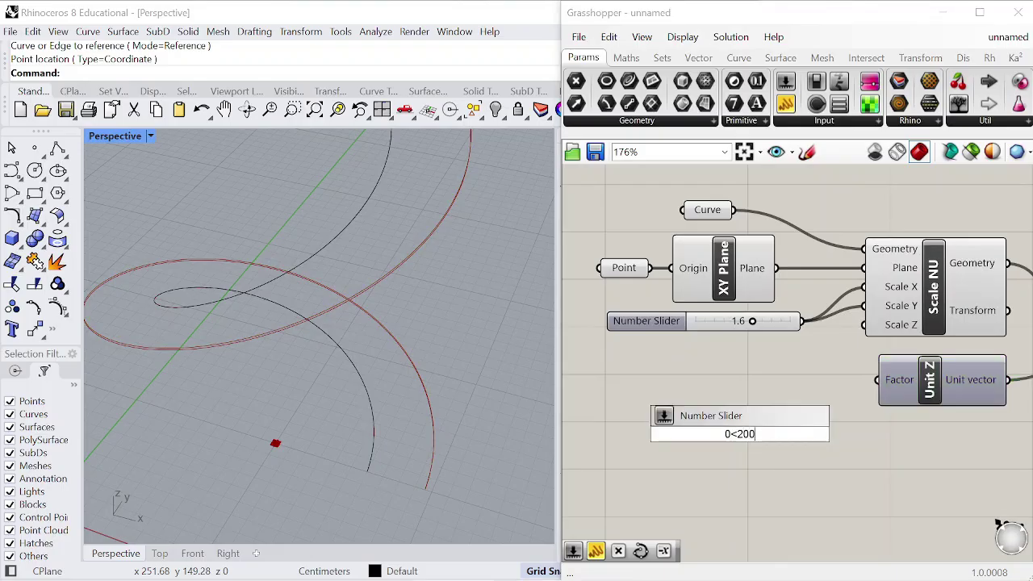
key(Return)
scroll(835, 436, up, 2)
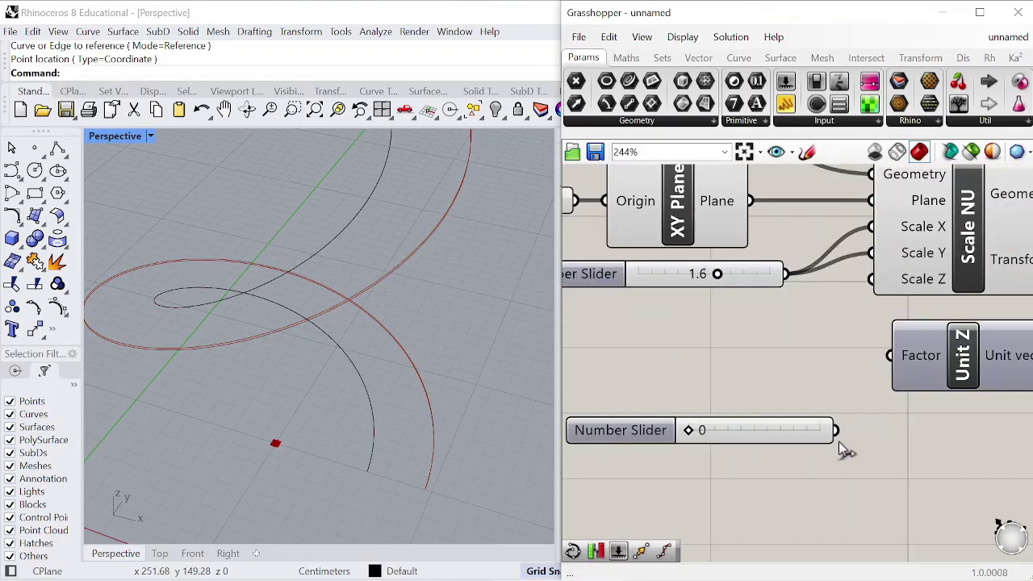
drag(836, 431, 888, 356)
drag(629, 442, 789, 368)
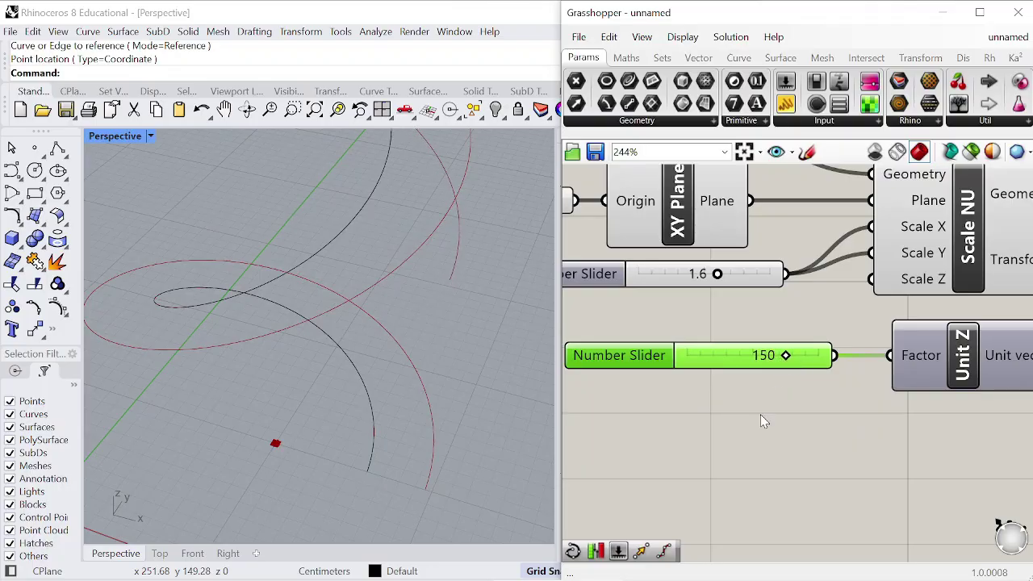
- Turn off the preview of the Scale NU component and view the original and raised spirals from the side
scroll(748, 414, down, 5)
click(832, 348)
right_click(816, 272)
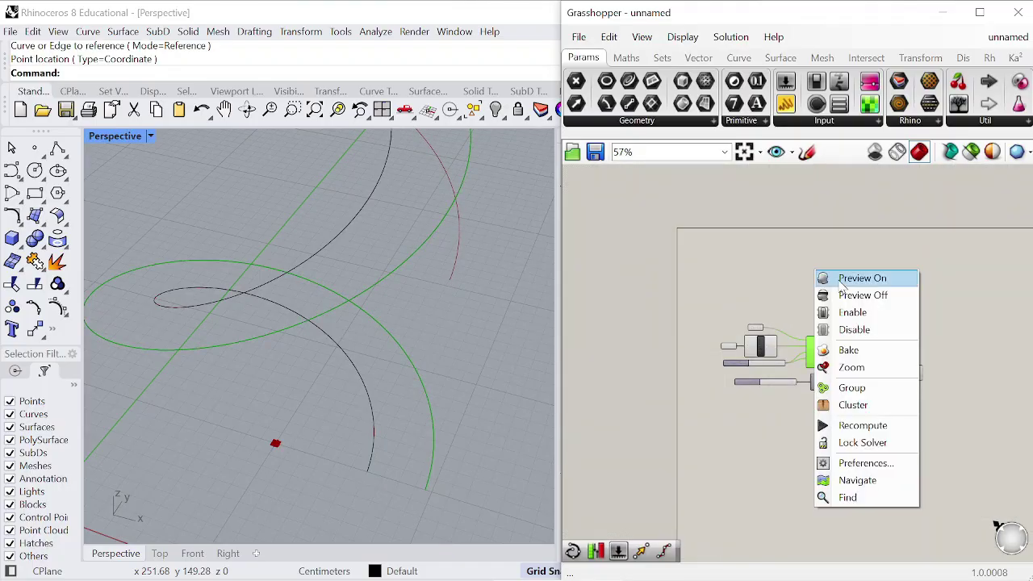
click(862, 294)
right_drag(347, 347, 404, 411)
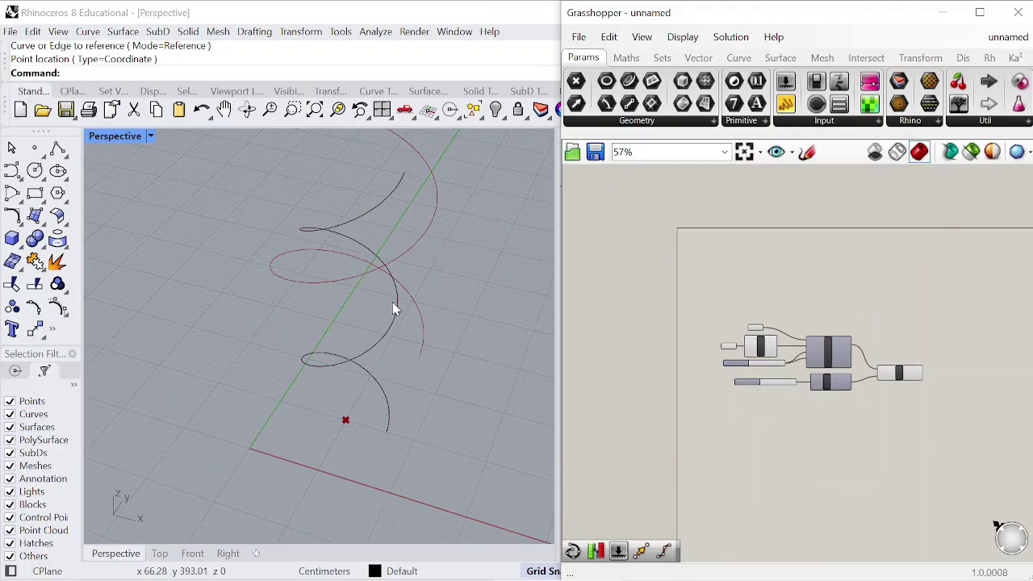
right_drag(393, 305, 441, 260)
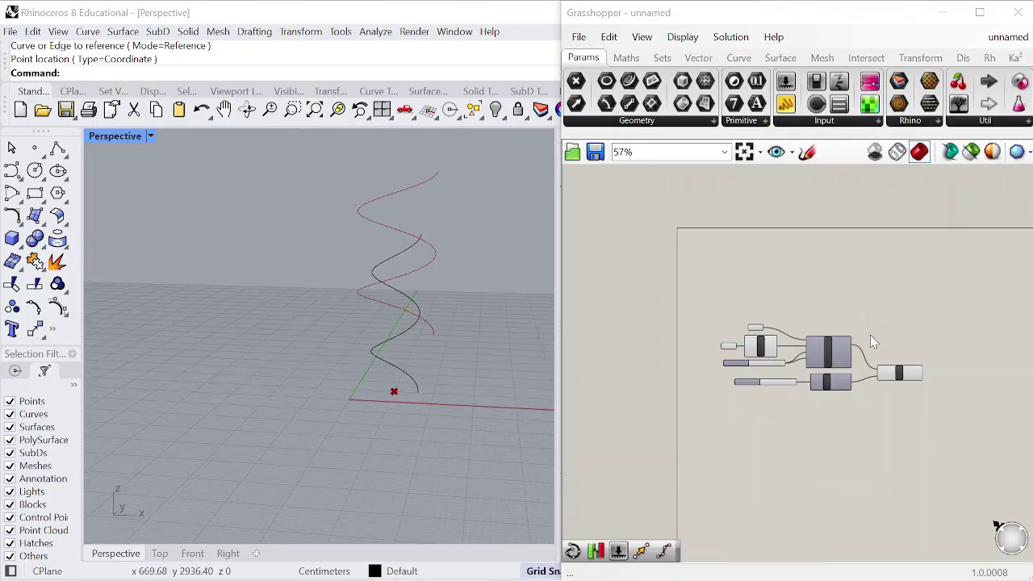
- Add a Divide Curve component above Move and connect the original spiral's Curve parameter to its Curve input
scroll(871, 342, up, 3)
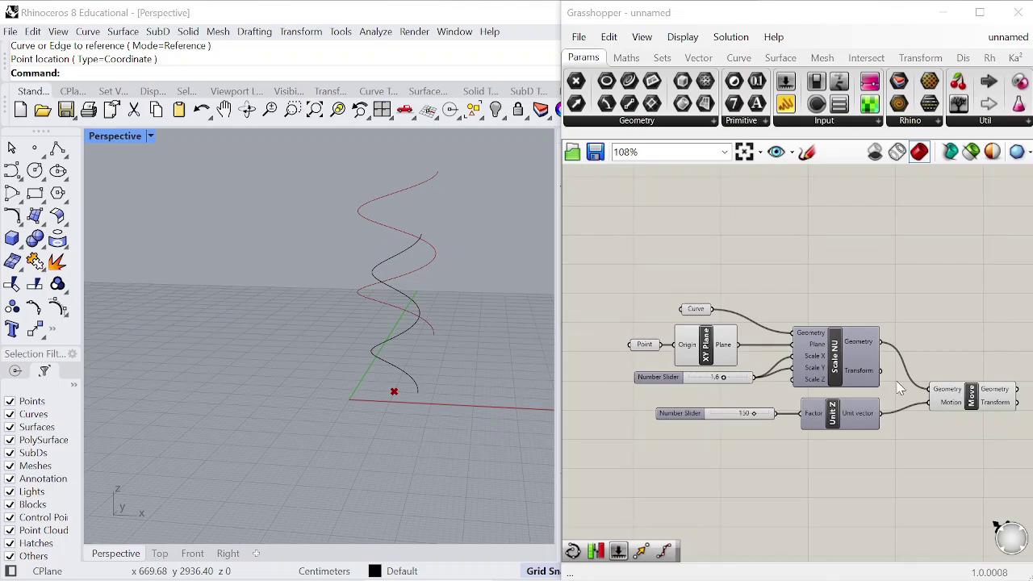
scroll(887, 373, up, 3)
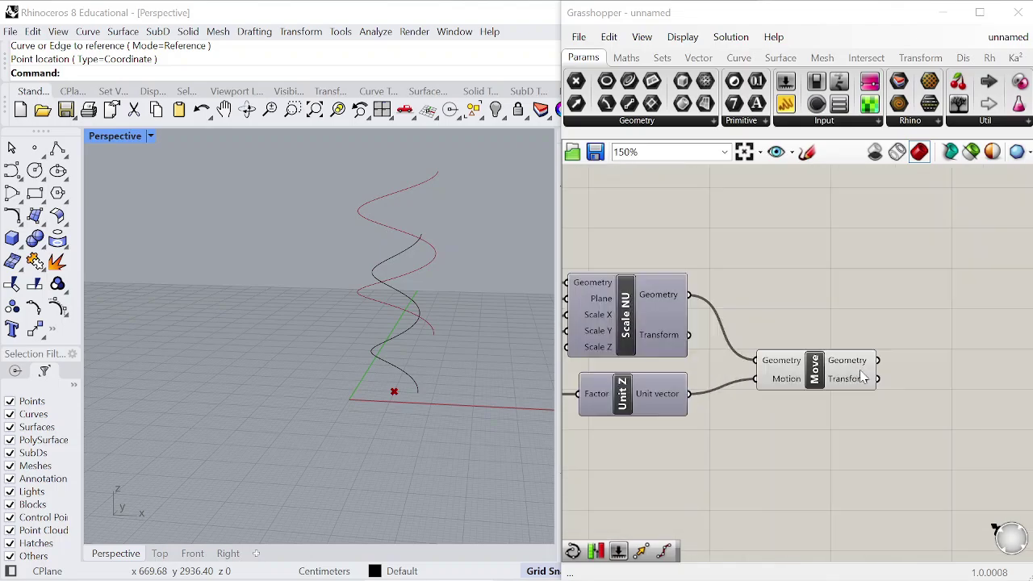
right_drag(718, 196, 784, 273)
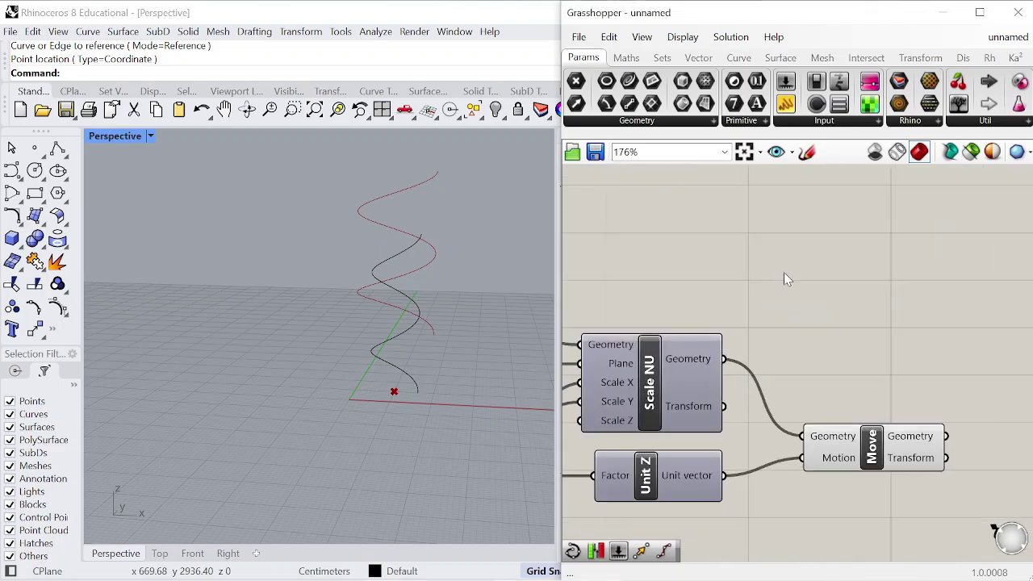
double_click(783, 273)
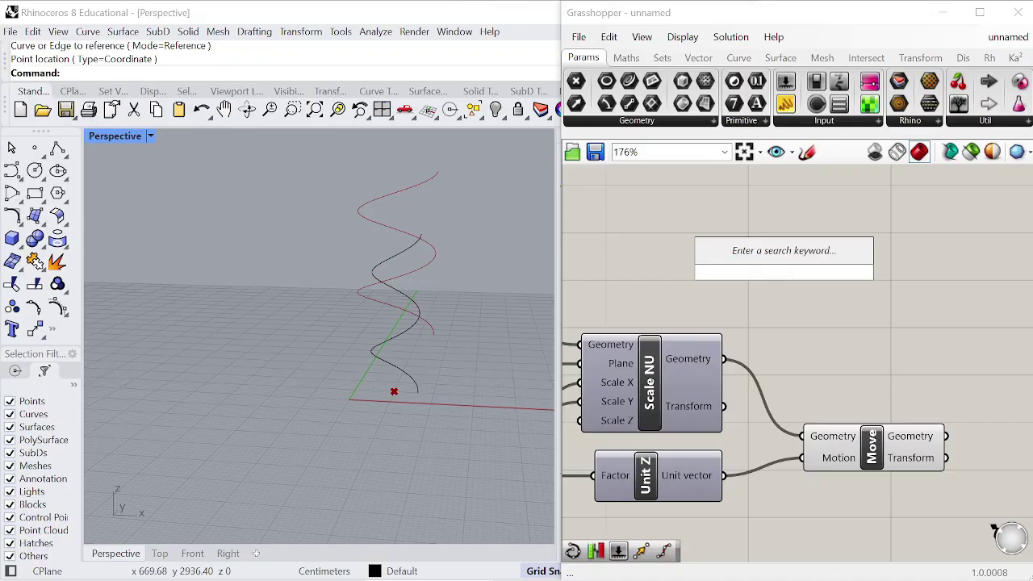
text(divide)
key(Return)
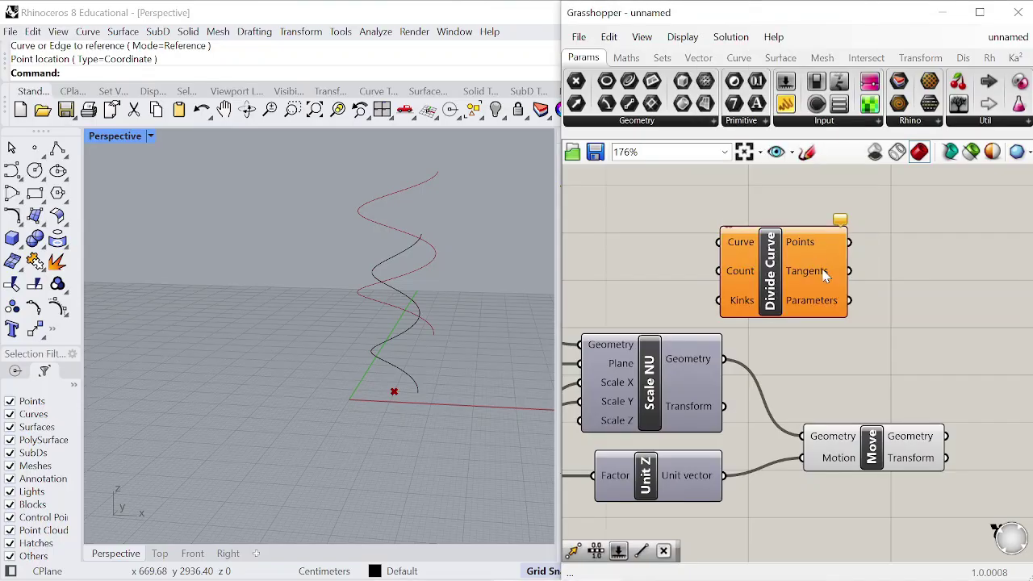
right_drag(825, 275, 953, 268)
drag(576, 299, 849, 234)
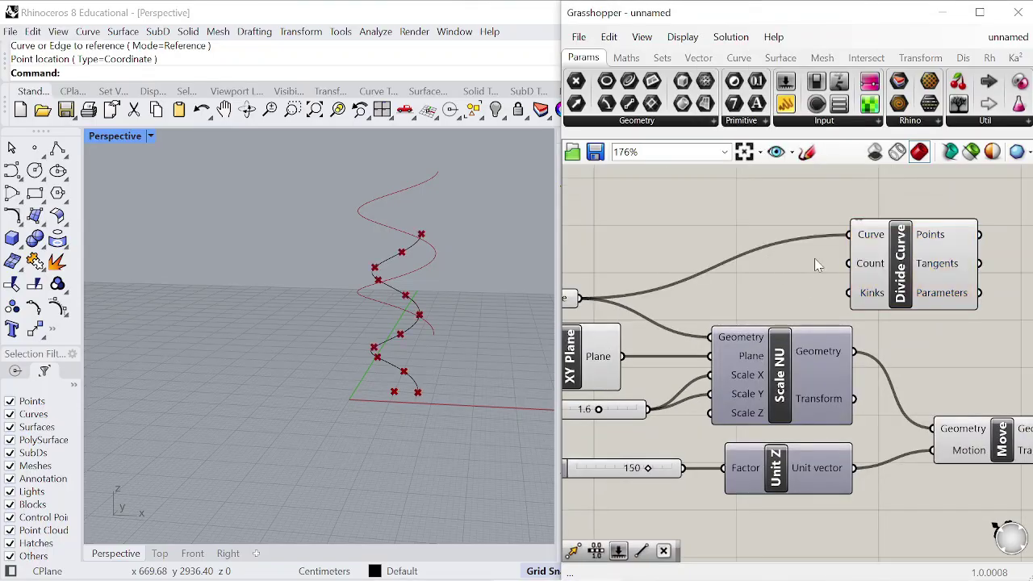
right_drag(887, 329, 831, 294)
drag(860, 258, 955, 272)
- Duplicate the Divide Curve component, connect Move's Geometry output to the copy's Curve input, and stack both components in line
scroll(759, 288, down, 3)
scroll(856, 288, up, 2)
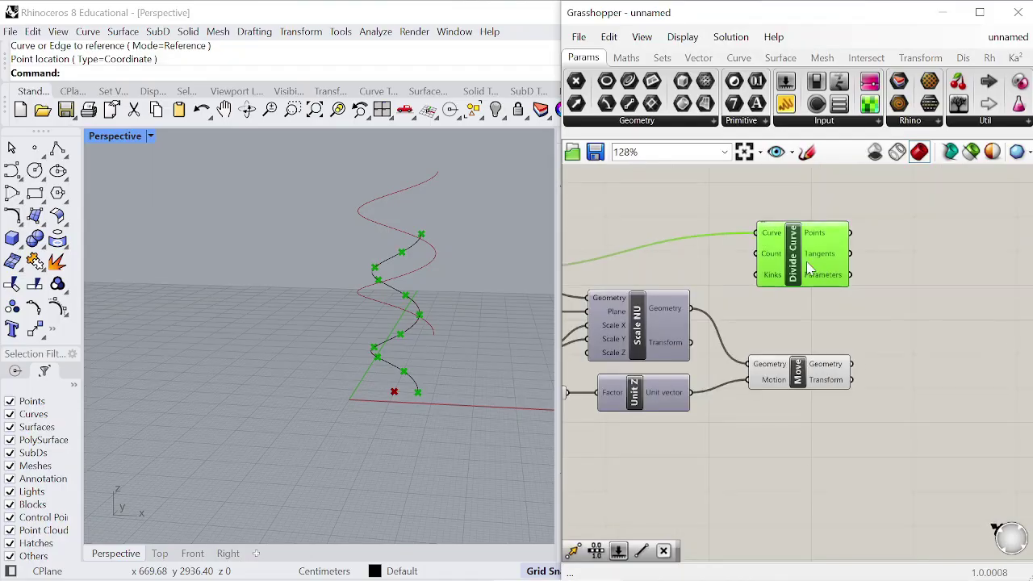
alt+drag(809, 269, 954, 335)
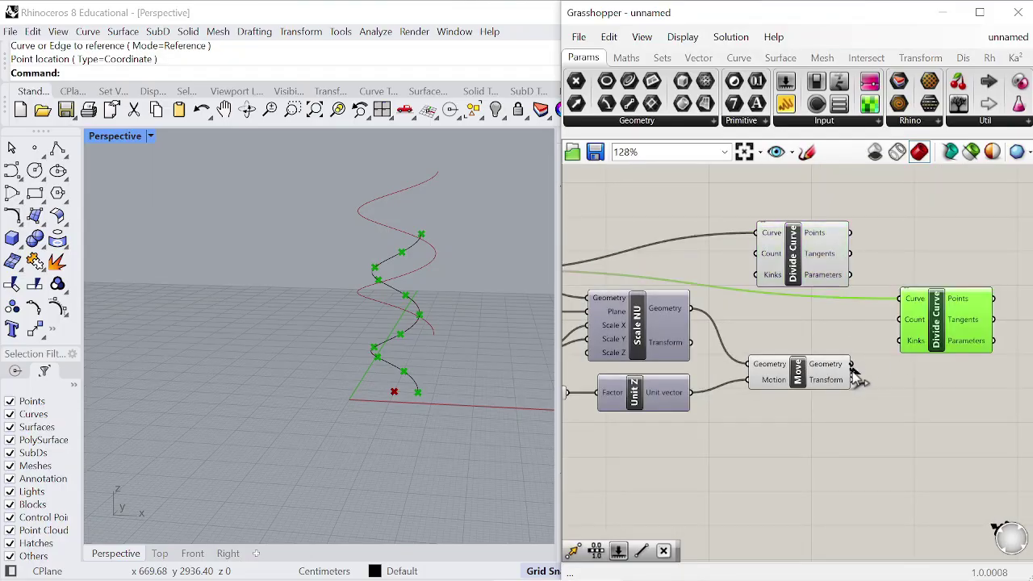
drag(853, 371, 898, 301)
right_drag(836, 332, 791, 336)
drag(875, 326, 934, 337)
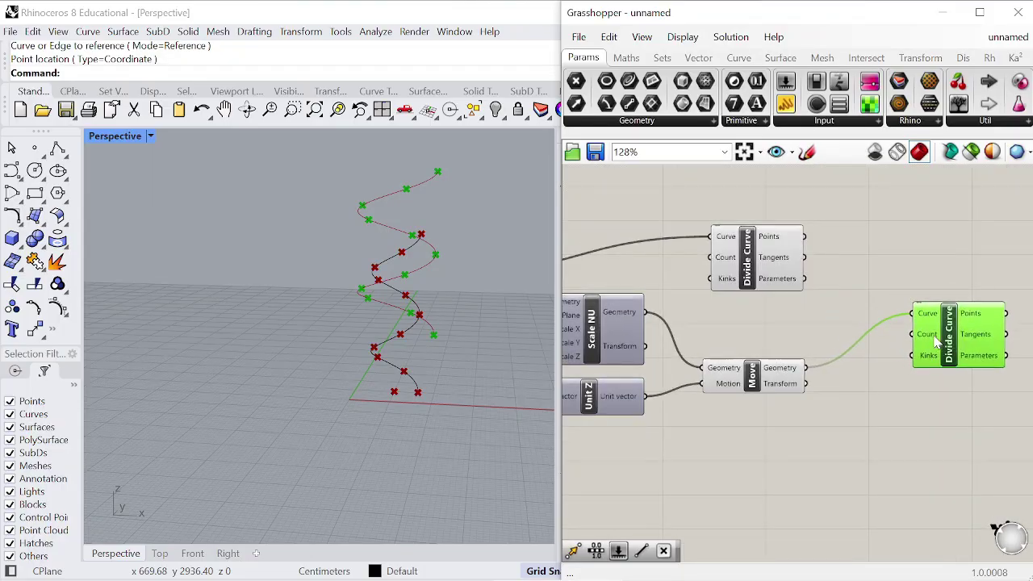
drag(747, 258, 946, 258)
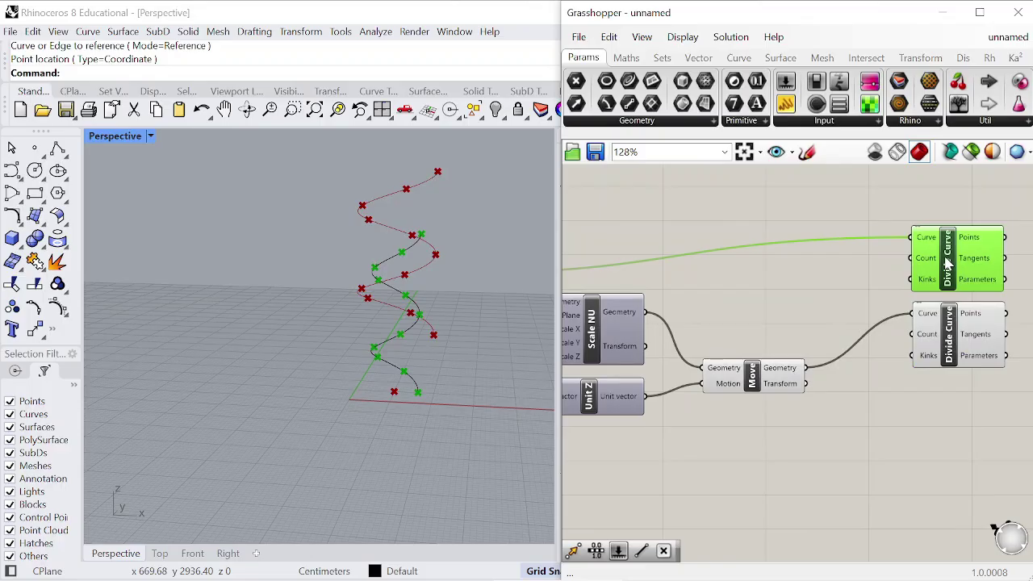
- Drive the Count inputs of both Divide Curve components with a new Number Slider ranging from 1 to 200, set to 150
double_click(791, 297)
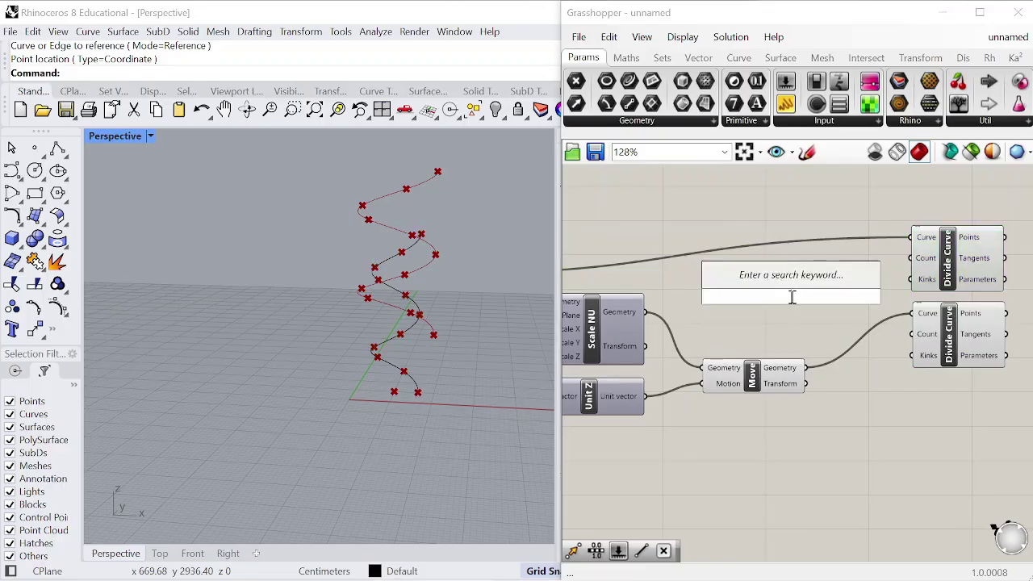
text(1)
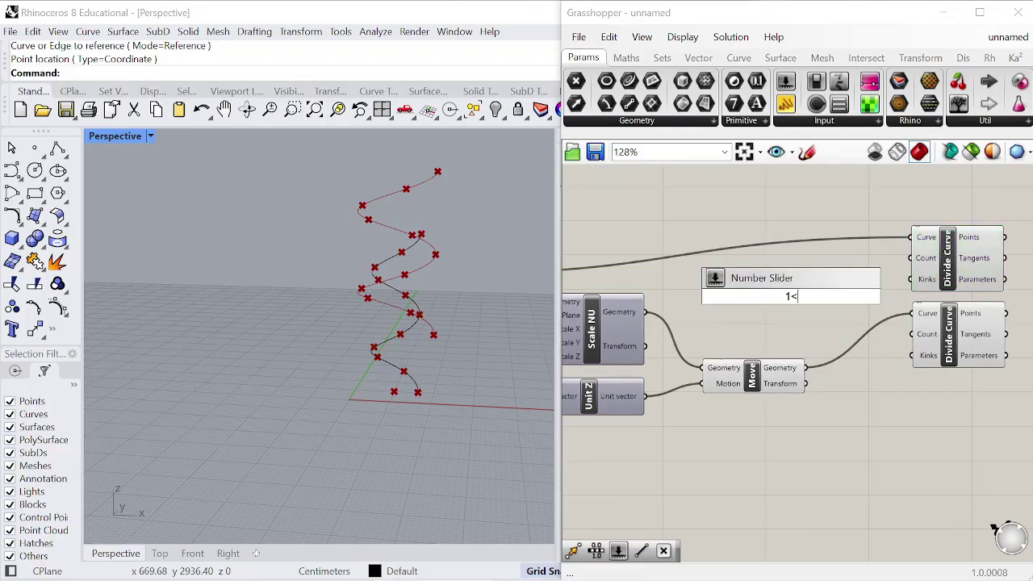
text(<20)
key(Return)
scroll(876, 298, up, 3)
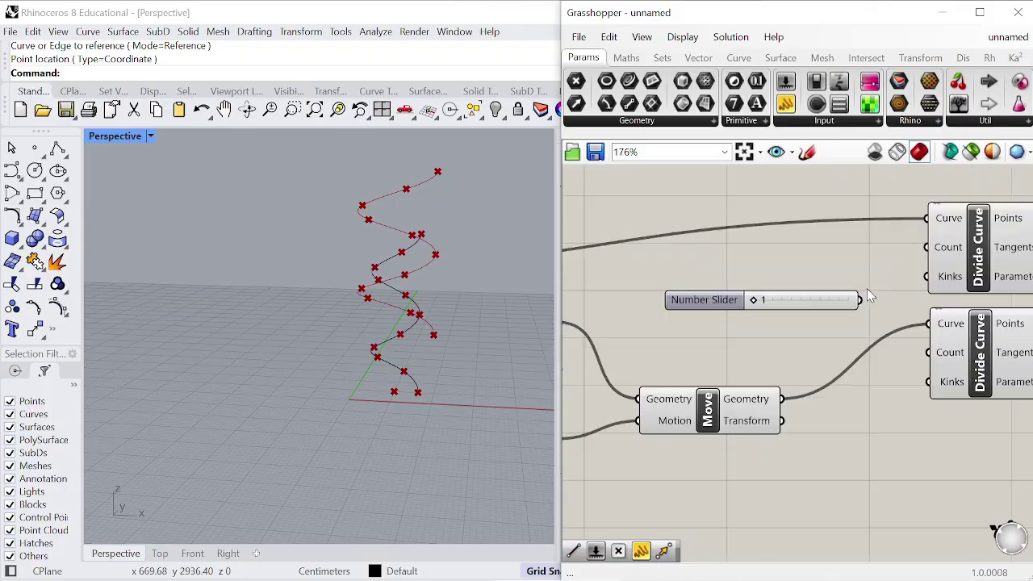
drag(858, 302, 936, 240)
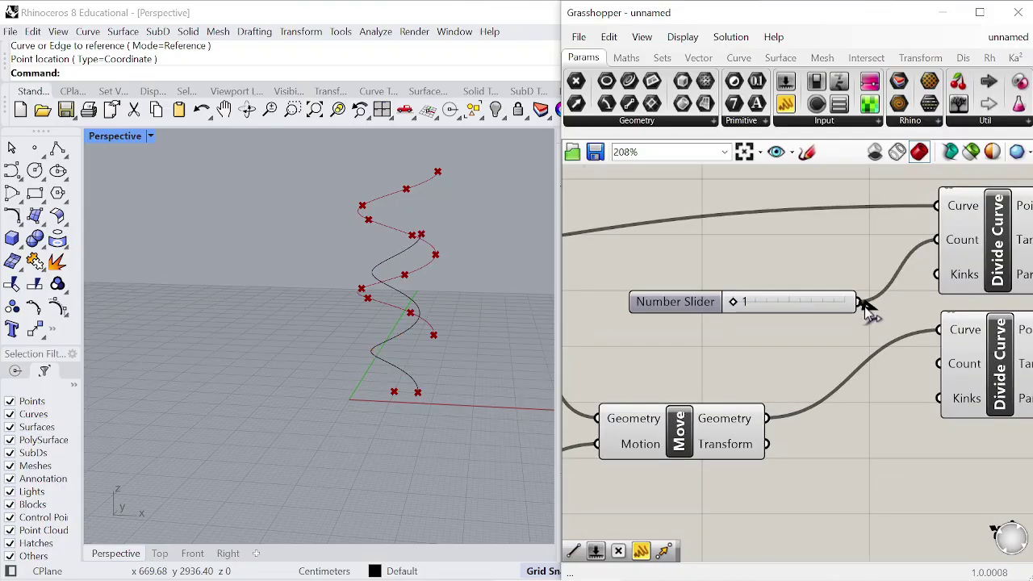
drag(861, 303, 938, 363)
drag(732, 305, 834, 309)
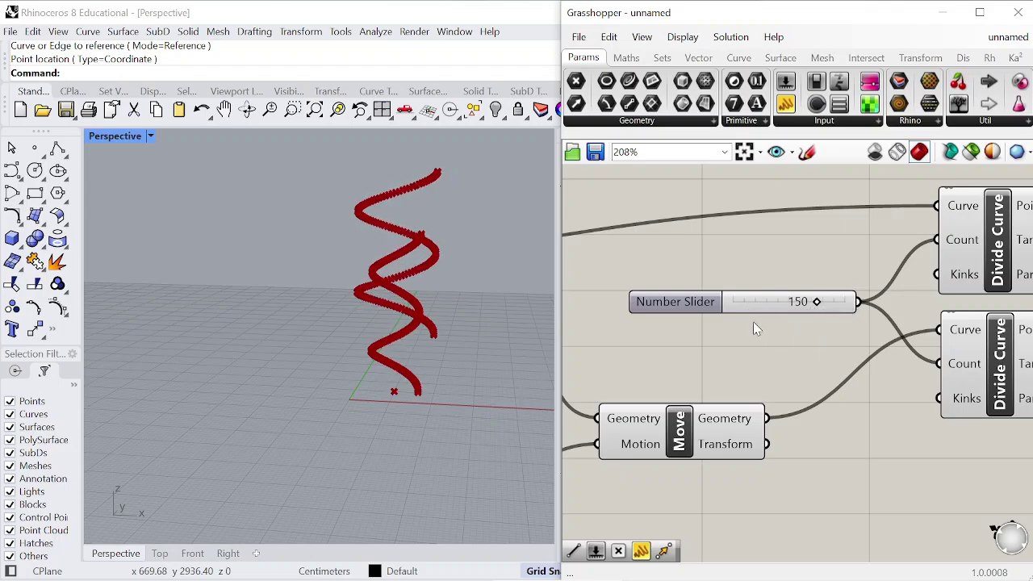
- Align the original Curve parameter and the two stacked Divide Curve components so their connecting wires run straight
scroll(896, 335, down, 4)
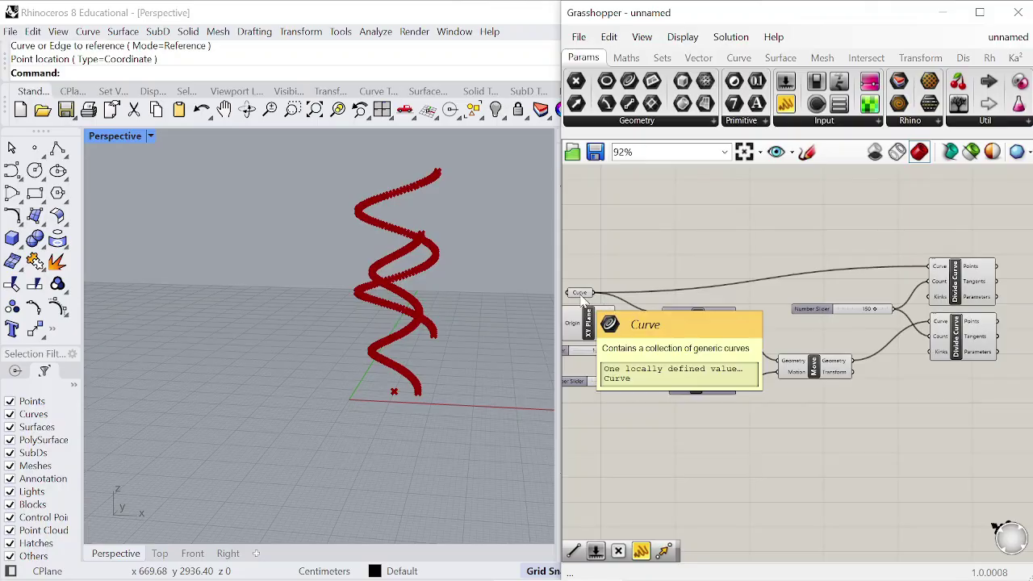
drag(580, 295, 582, 284)
scroll(928, 339, up, 2)
click(919, 347)
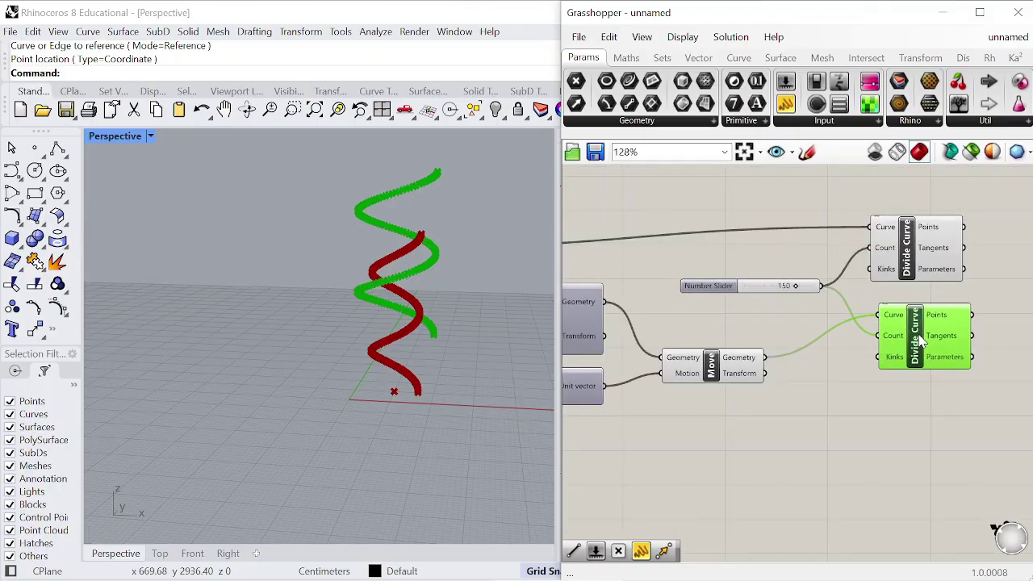
drag(917, 262, 928, 283)
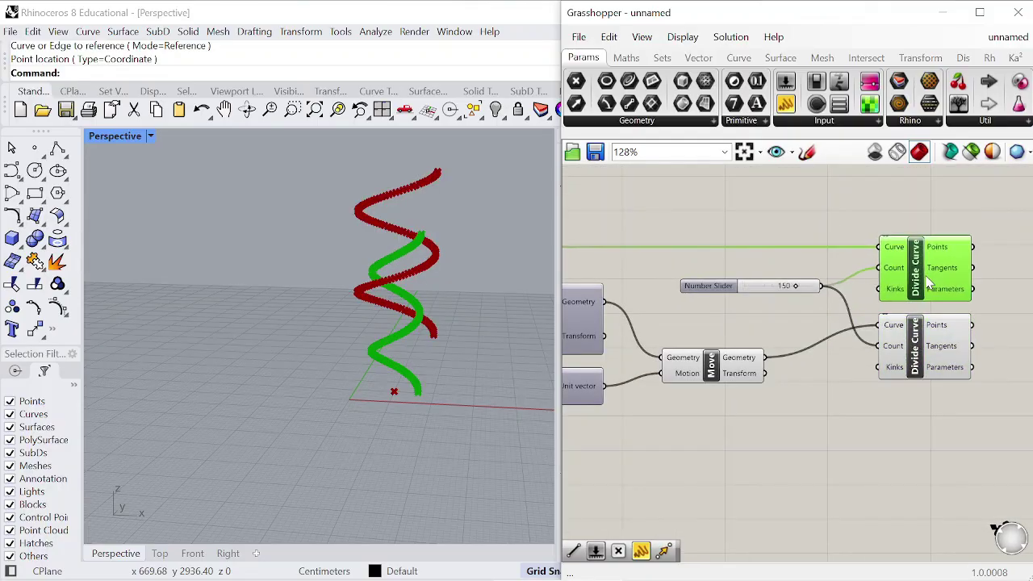
scroll(436, 376, up, 4)
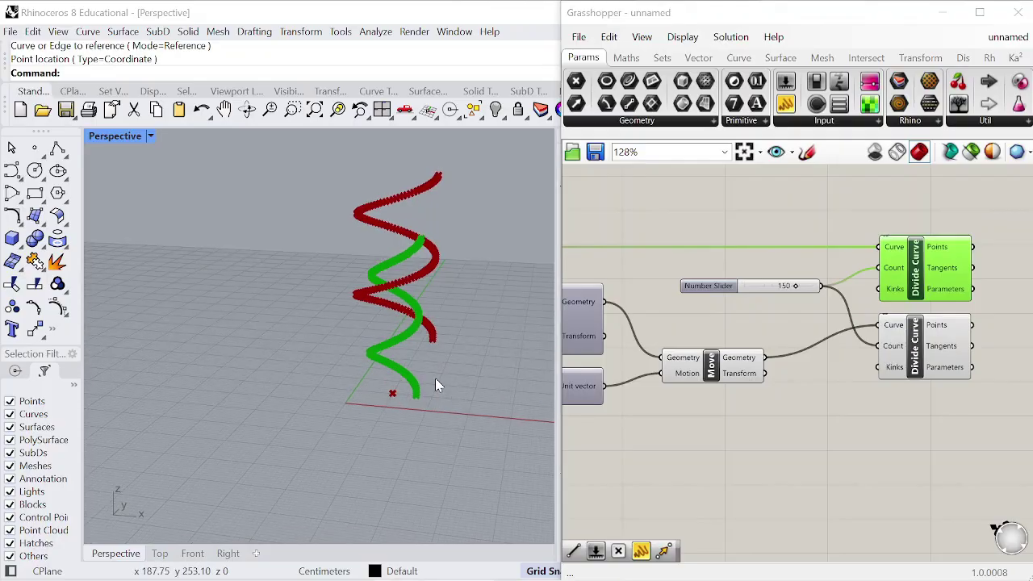
scroll(437, 367, up, 1)
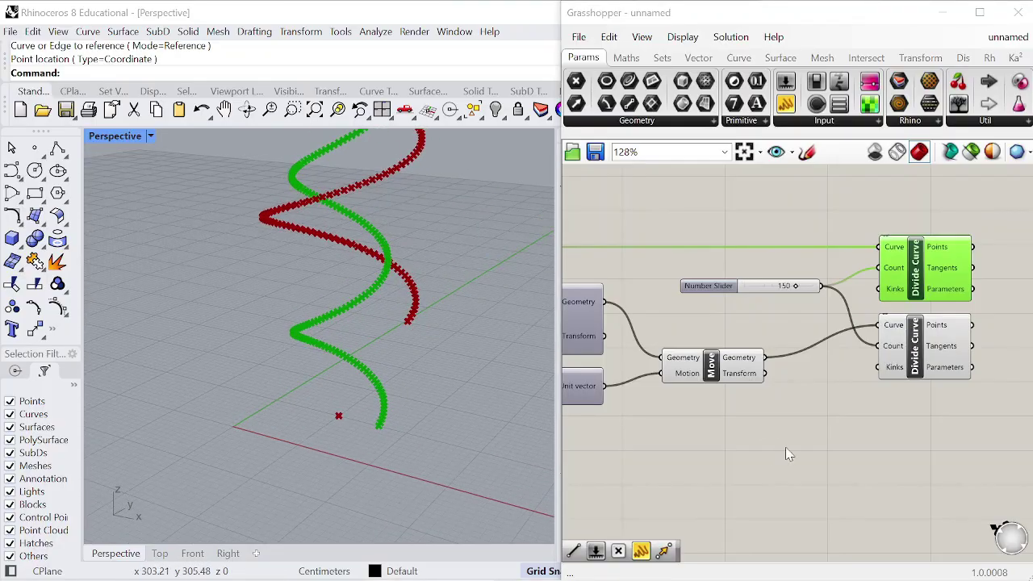
- Add a two-point Line component and connect the original and raised spirals' Divide Curve Points outputs to Start Point and End Point respectively
click(803, 388)
scroll(803, 371, down, 3)
scroll(964, 359, up, 4)
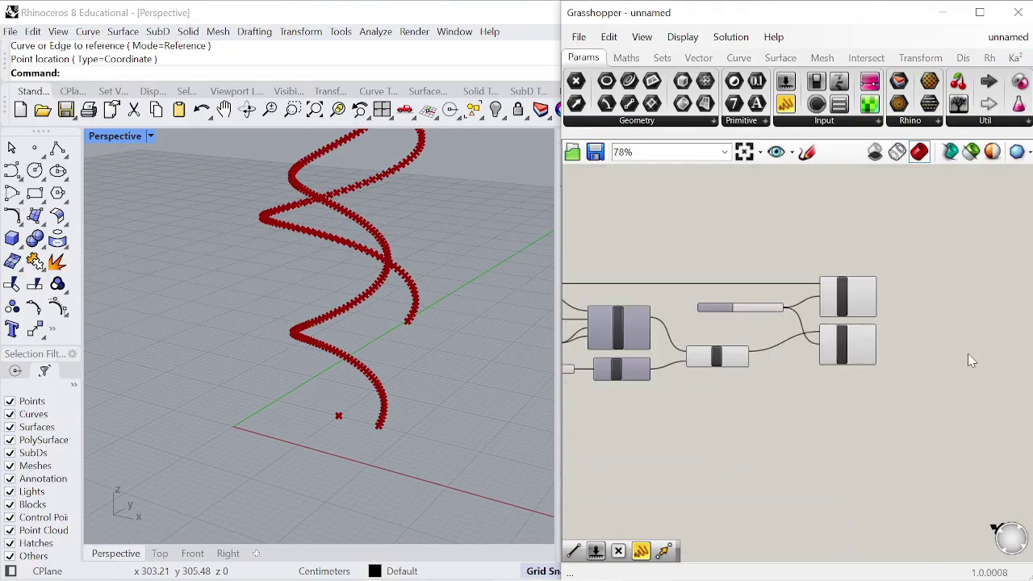
double_click(943, 321)
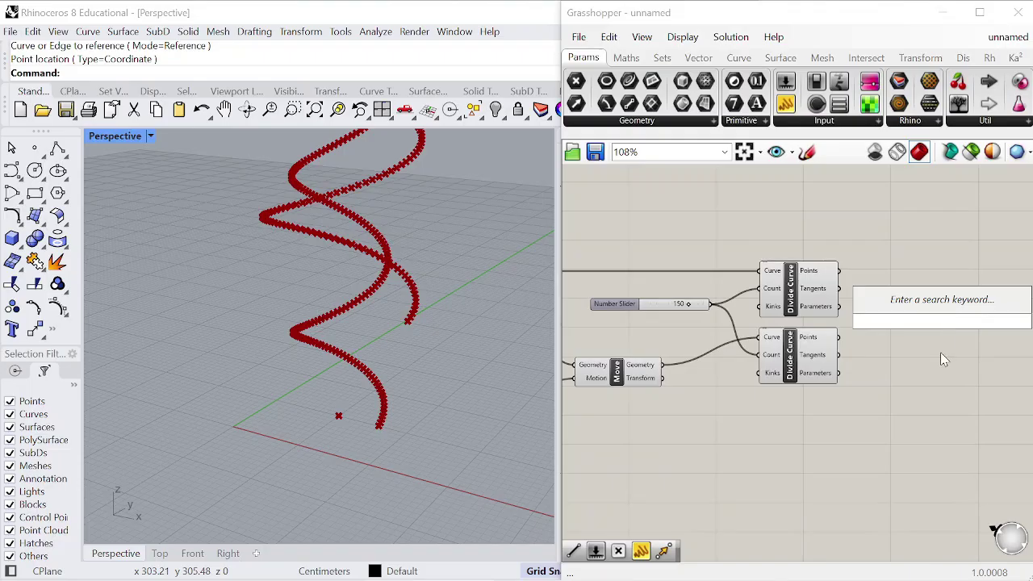
text(satr)
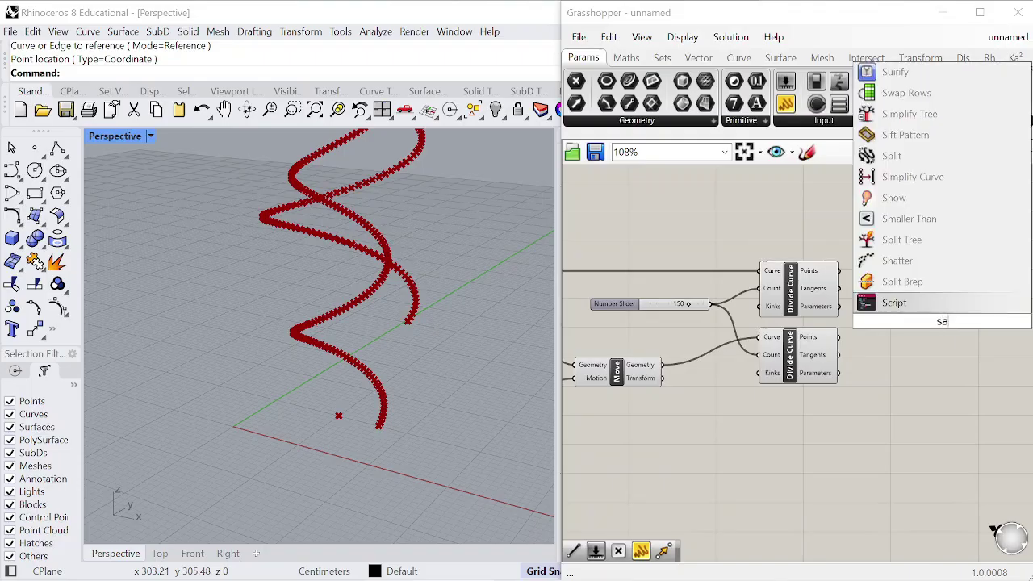
key(BackSpace)
key(BackSpace)
key(BackSpace)
text(tar)
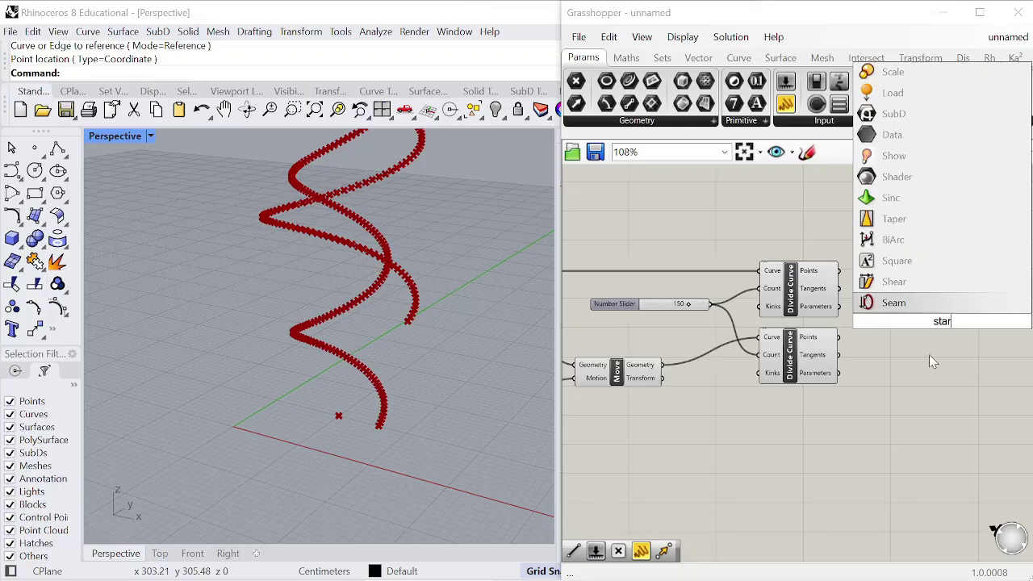
key(BackSpace)
key(BackSpace)
text(line)
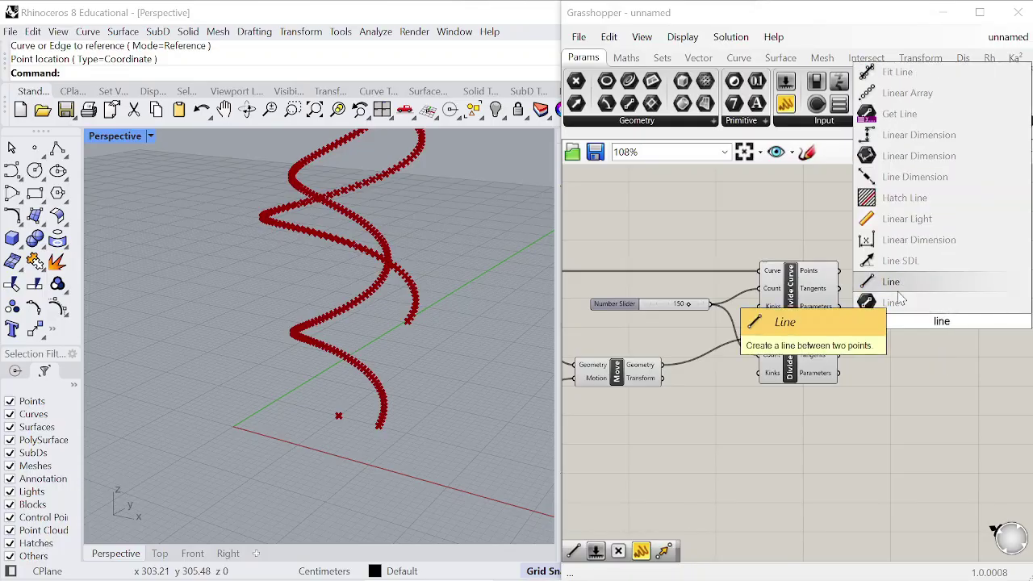
click(852, 303)
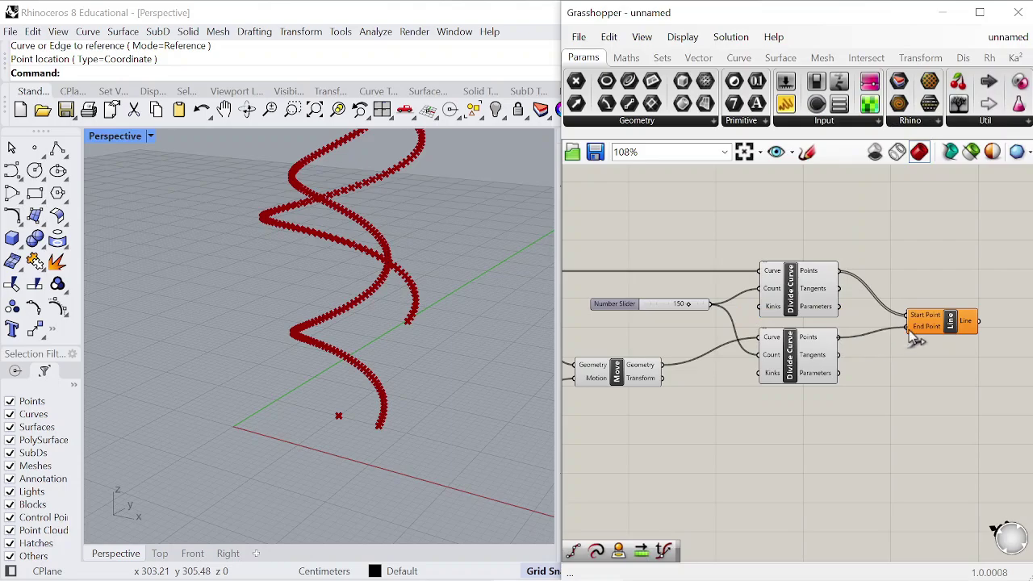
drag(953, 332, 944, 343)
click(744, 459)
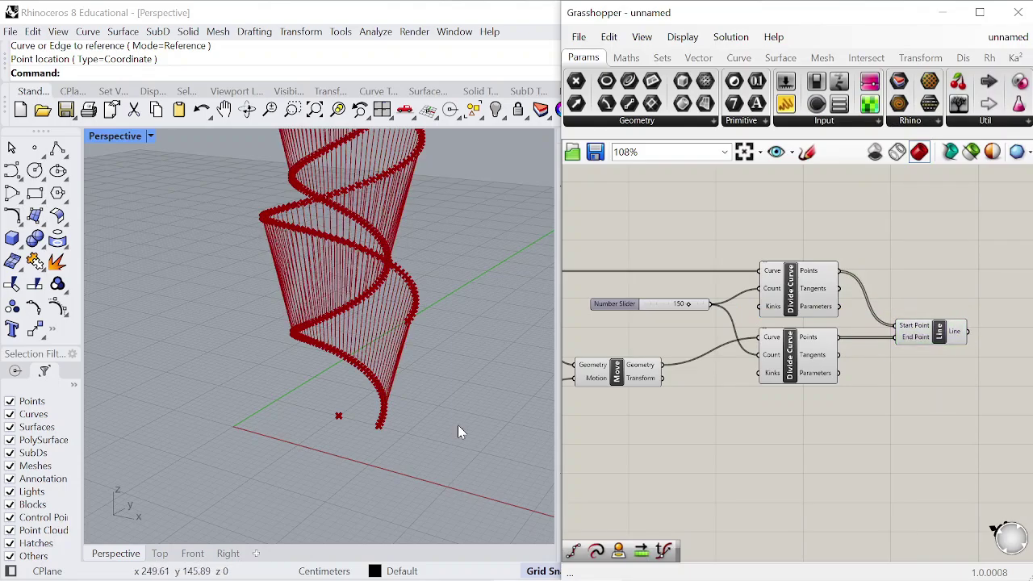
- Add an Extend Curve component after the Line component and connect the Line output to its Curve input
scroll(351, 295, up, 3)
scroll(374, 313, down, 3)
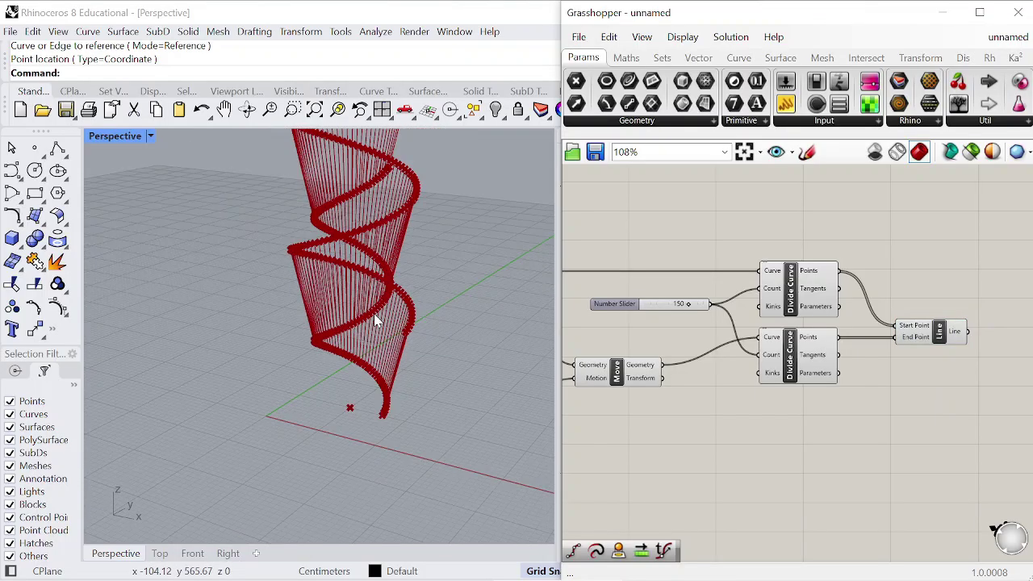
mouse_move(373, 313)
right_down()
mouse_move(396, 346)
mouse_move(376, 321)
right_up()
scroll(883, 357, up, 3)
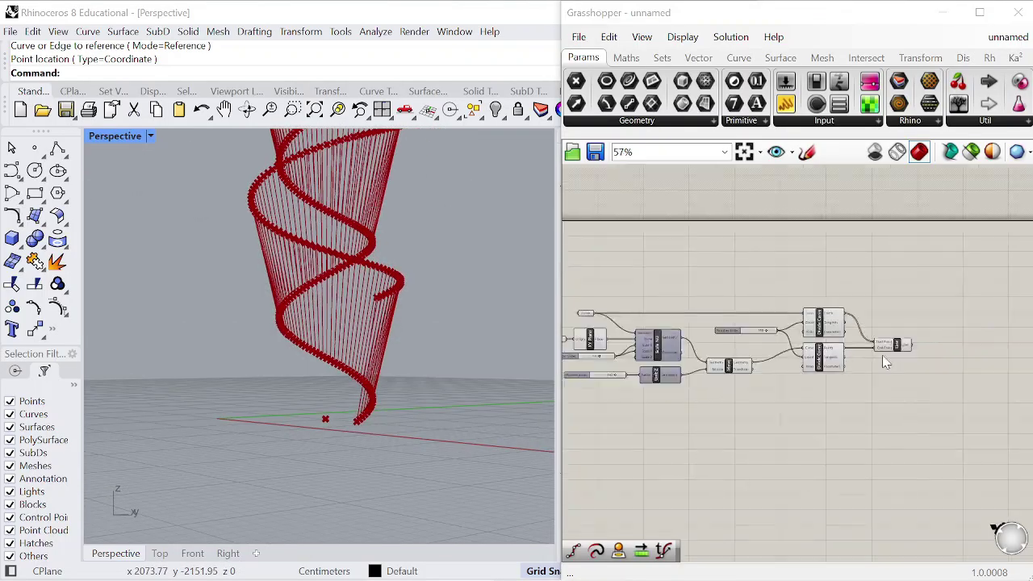
double_click(940, 348)
text(6xtend)
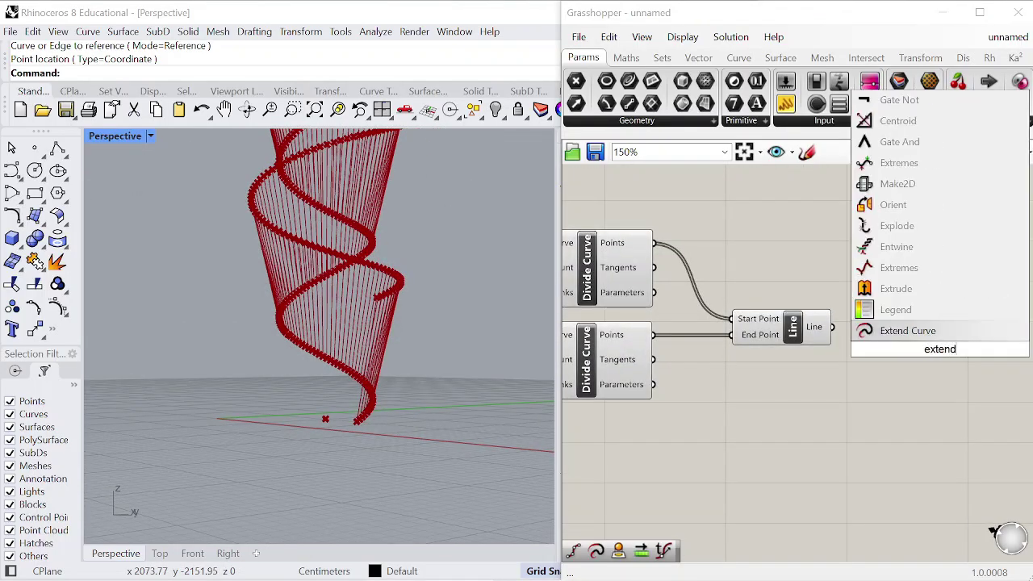
click(911, 331)
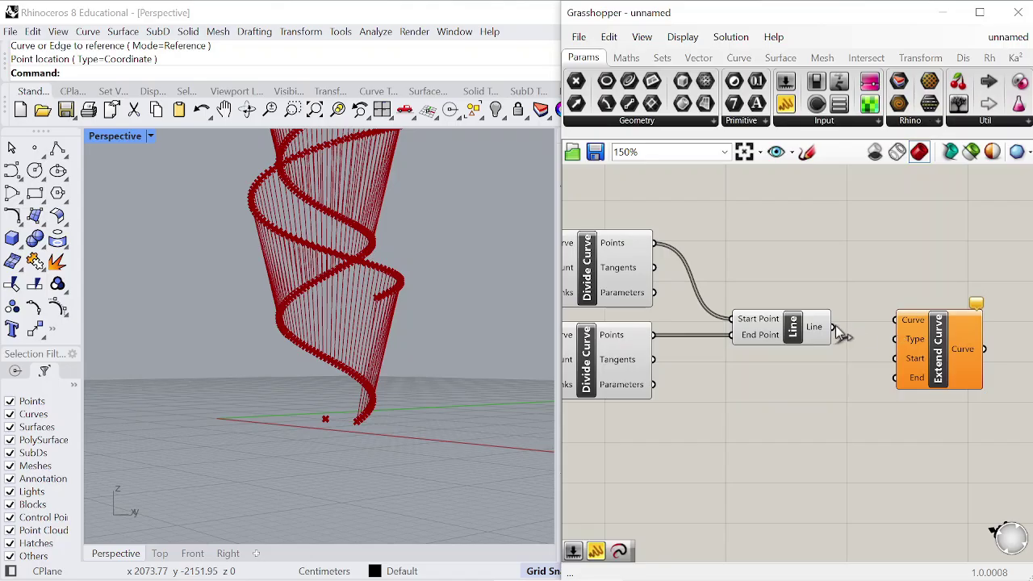
drag(894, 343, 898, 349)
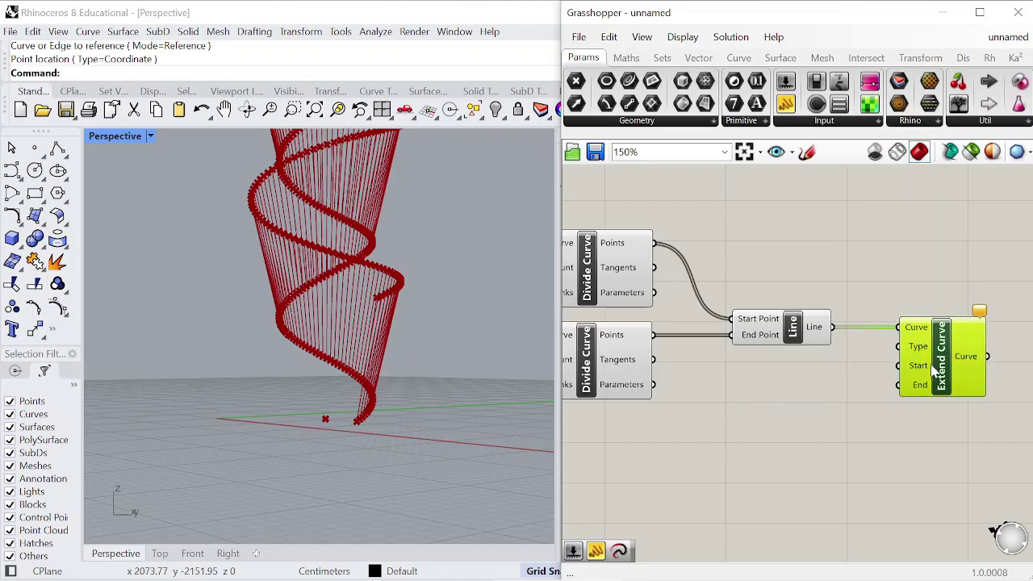
click(848, 412)
- Add a Panel containing 0, connect it to Extend Curve's Start input, and place it level with that input
scroll(855, 388, up, 3)
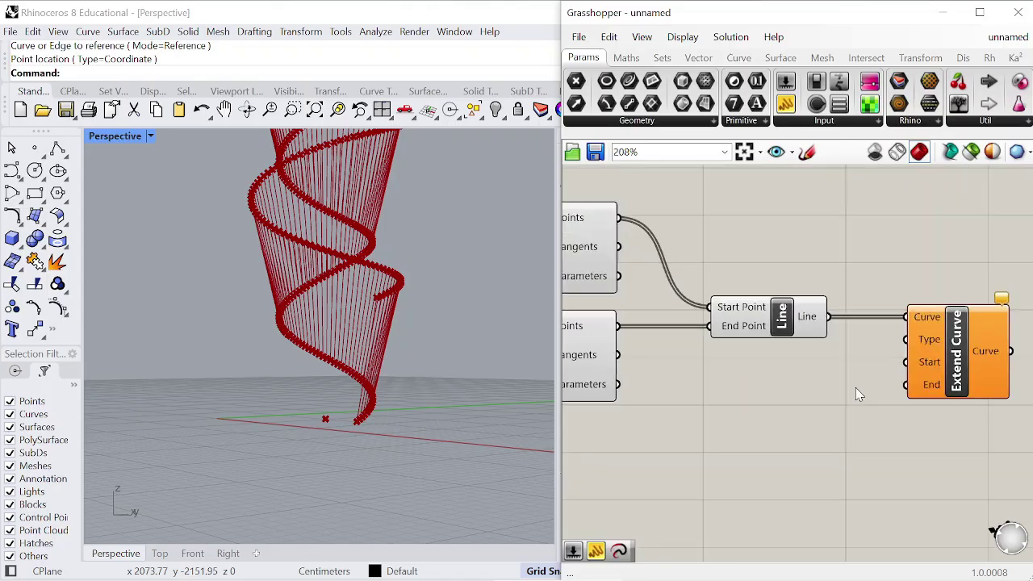
double_click(849, 393)
text(panel)
key(Return)
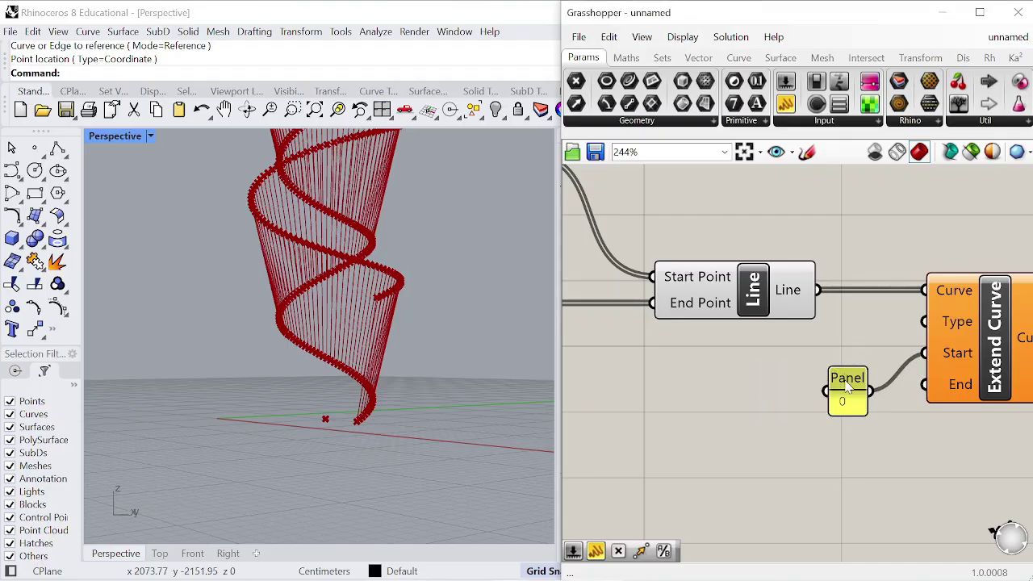
drag(847, 387, 861, 344)
scroll(857, 346, down, 3)
scroll(820, 405, up, 4)
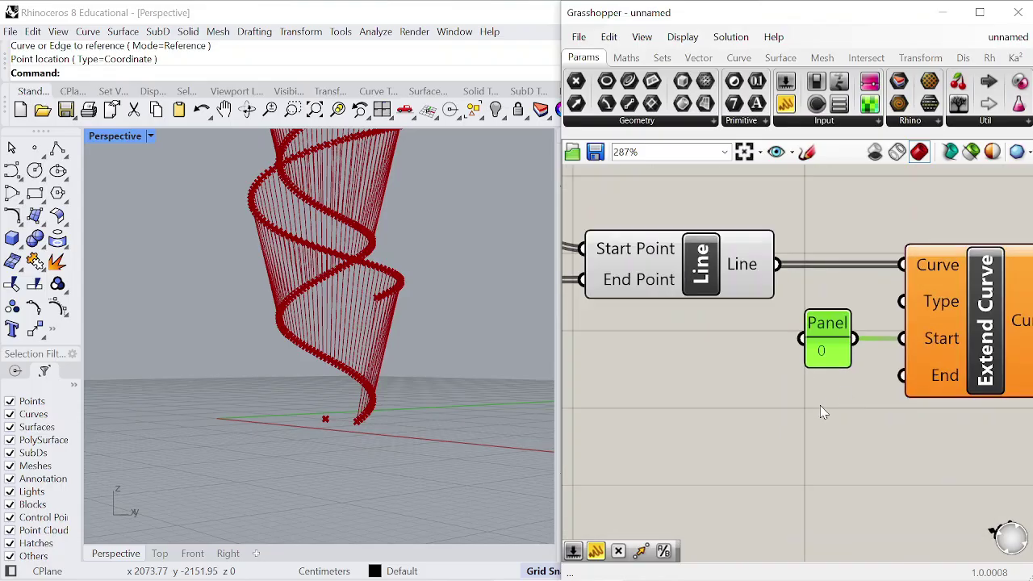
- Drive Extend Curve's End input with a new Number Slider ranging from 0 to 200, set to 100
click(806, 419)
double_click(804, 414)
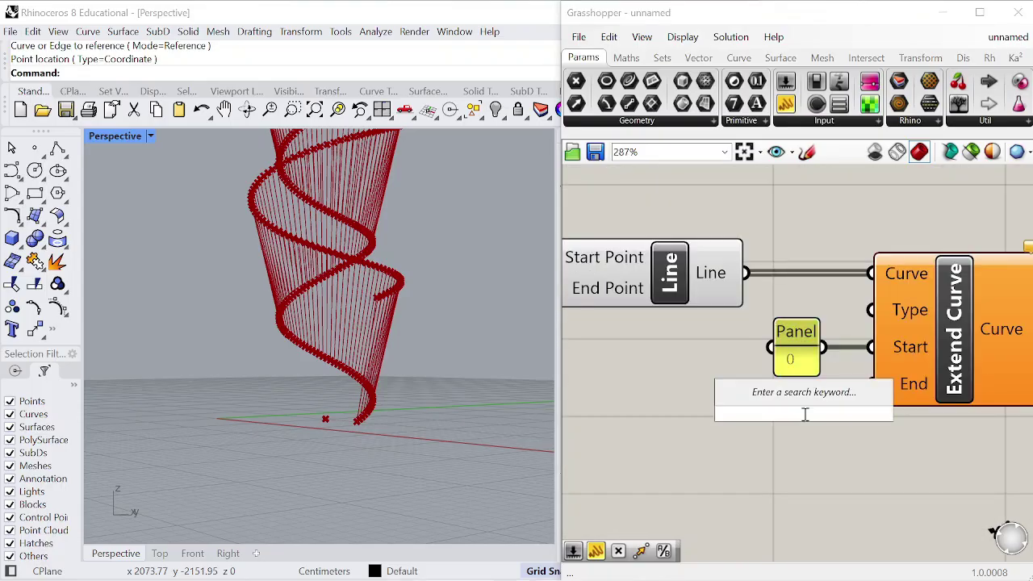
text(0)
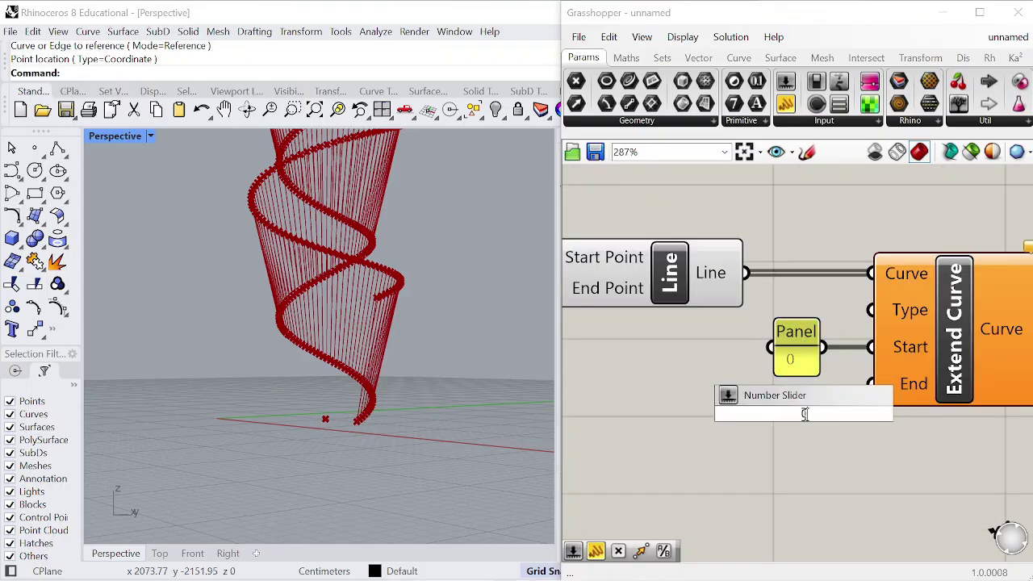
text(<200)
key(Return)
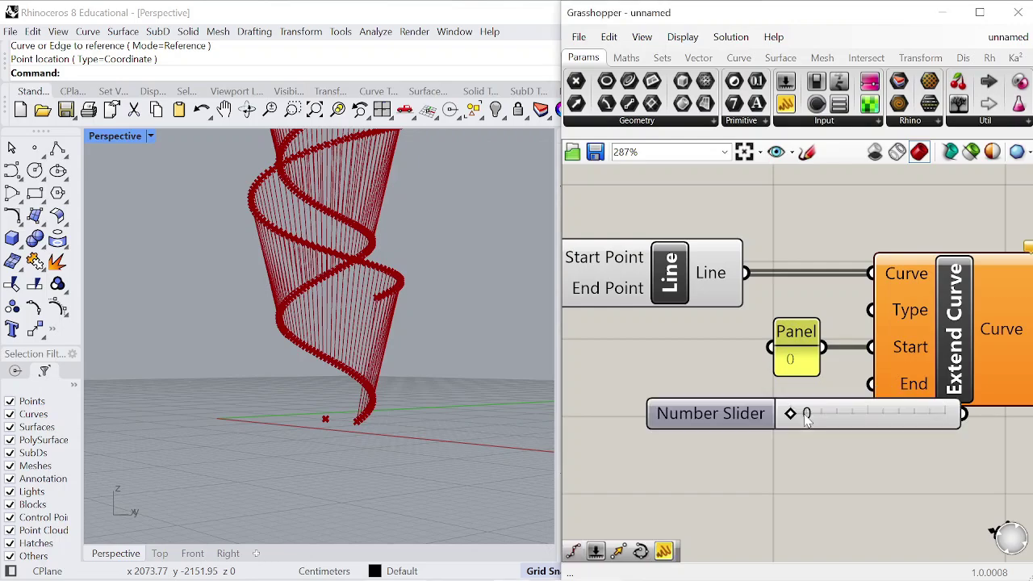
right_drag(742, 460, 810, 451)
drag(798, 400, 624, 395)
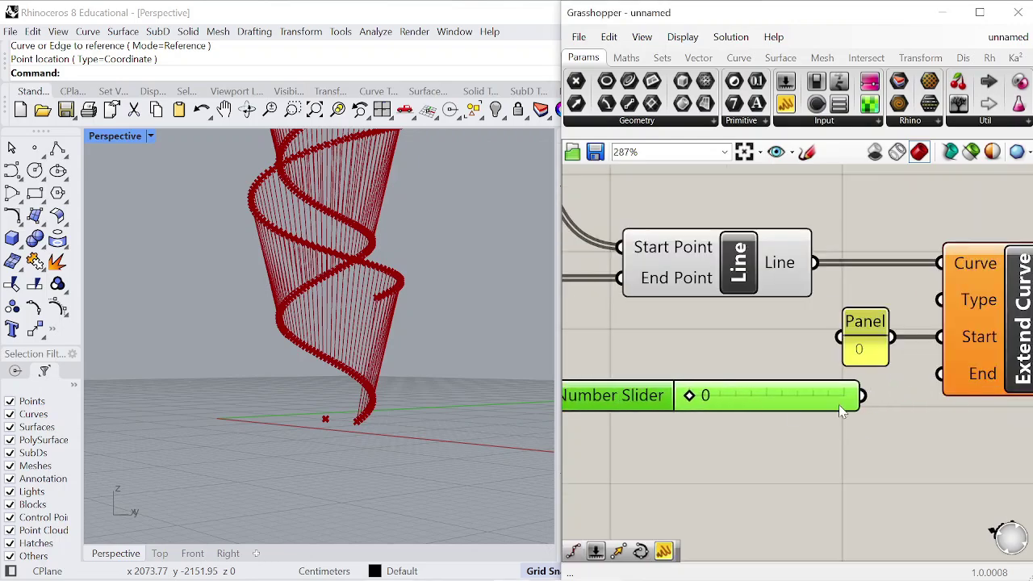
drag(930, 379, 937, 374)
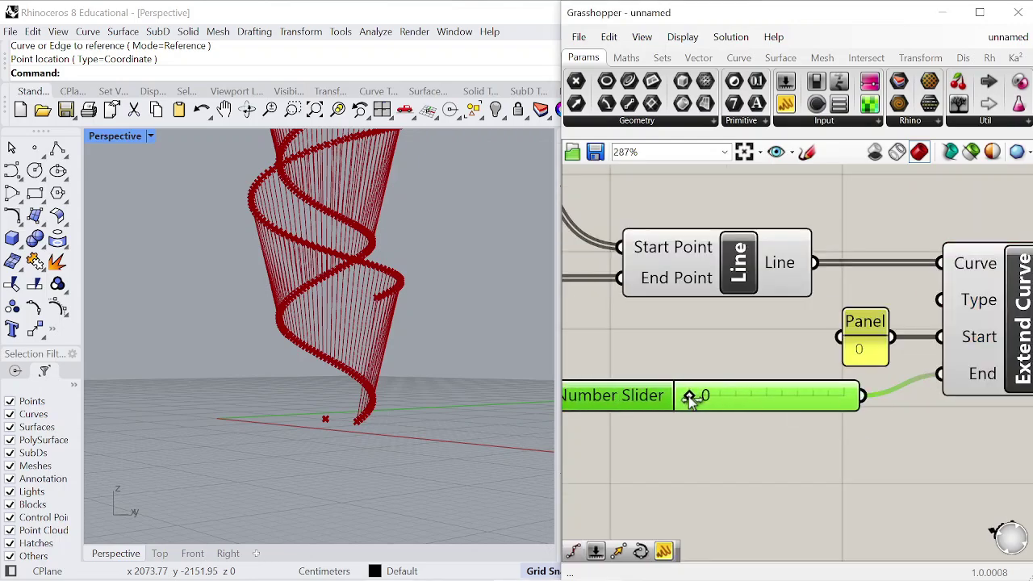
drag(691, 400, 767, 411)
- Turn off the preview of the Move, Divide Curve and Line components
right_drag(395, 379, 314, 266)
scroll(920, 313, down, 8)
drag(891, 376, 755, 288)
right_click(751, 224)
click(795, 255)
click(840, 235)
- Set the slider driving Scale NU's Scale X and Scale Y inputs to 1.5
right_drag(355, 330, 444, 332)
scroll(865, 321, up, 7)
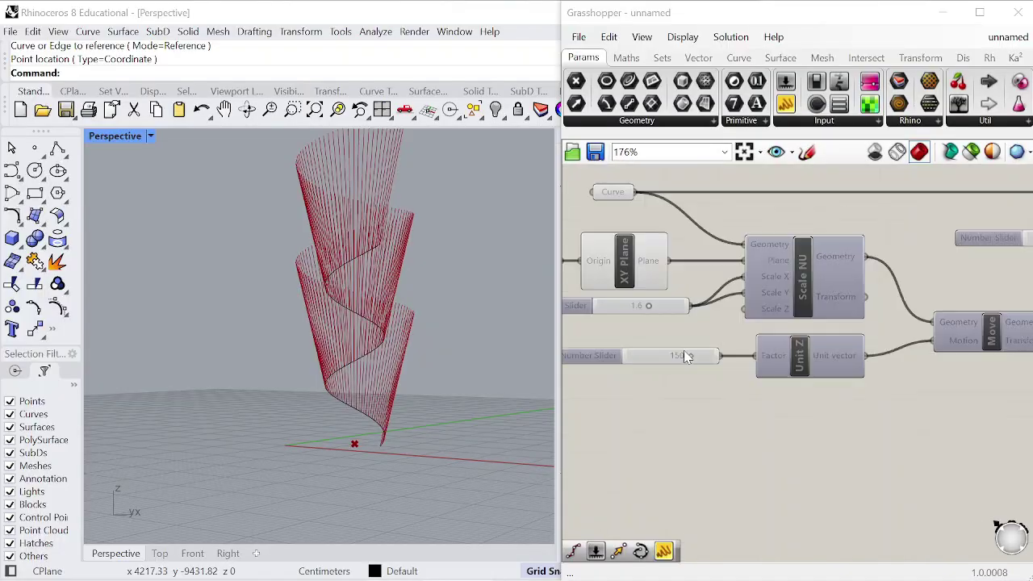
scroll(688, 354, up, 4)
scroll(710, 326, down, 5)
scroll(741, 299, up, 4)
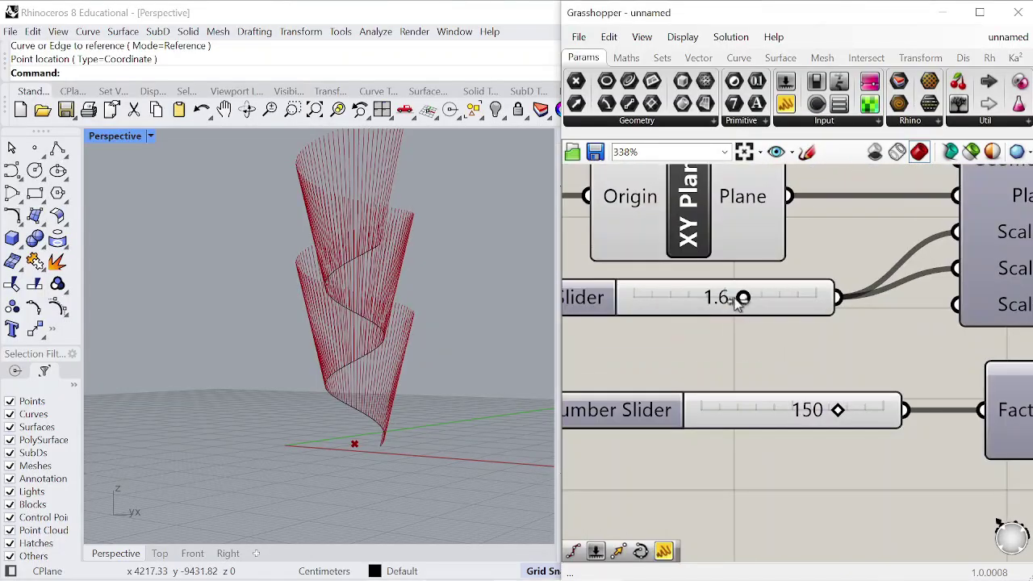
mouse_move(737, 299)
mouse_down()
mouse_move(708, 298)
mouse_move(724, 298)
mouse_up()
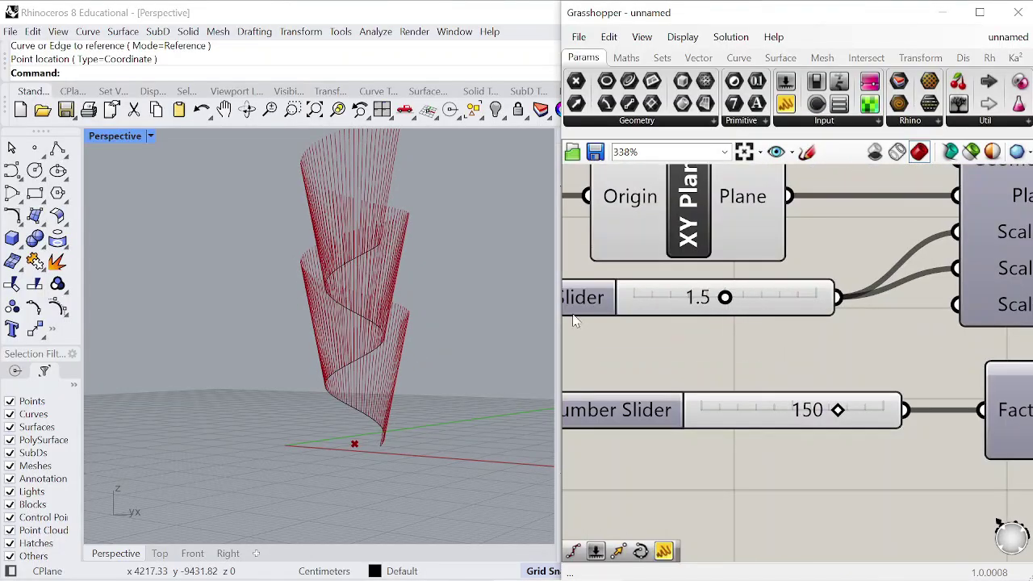
- Add a second Scale NU component after Extend Curve and connect the extended curves to its Geometry input
right_drag(404, 323, 392, 397)
scroll(744, 328, down, 7)
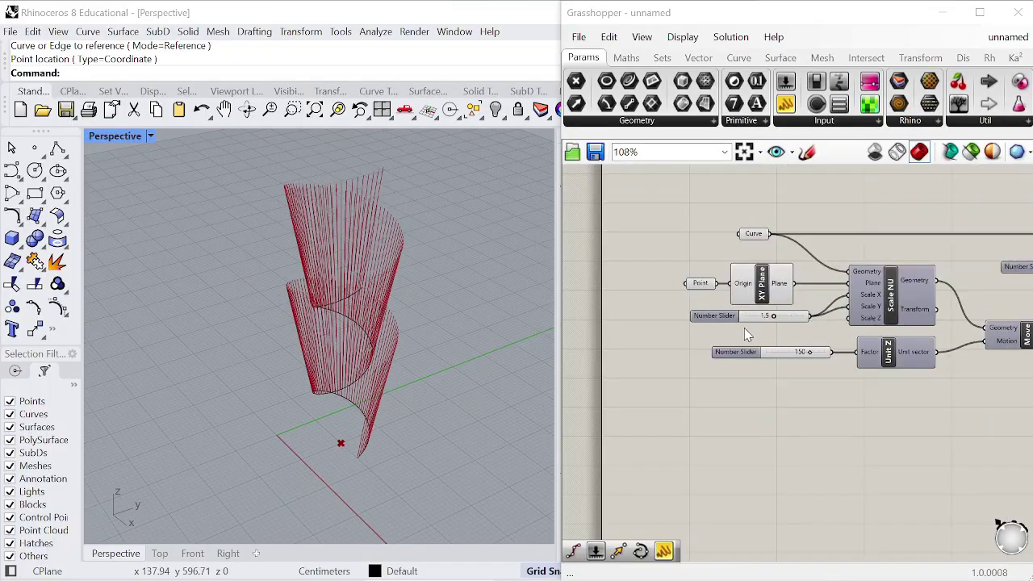
scroll(927, 323, up, 3)
double_click(928, 362)
text(scale)
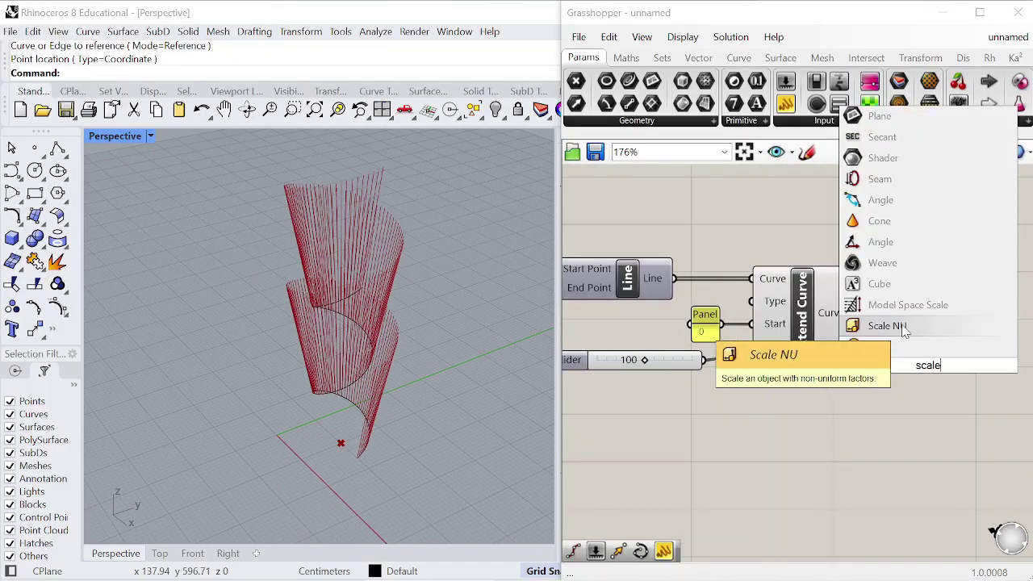
click(888, 326)
scroll(887, 326, down, 3)
scroll(759, 323, up, 3)
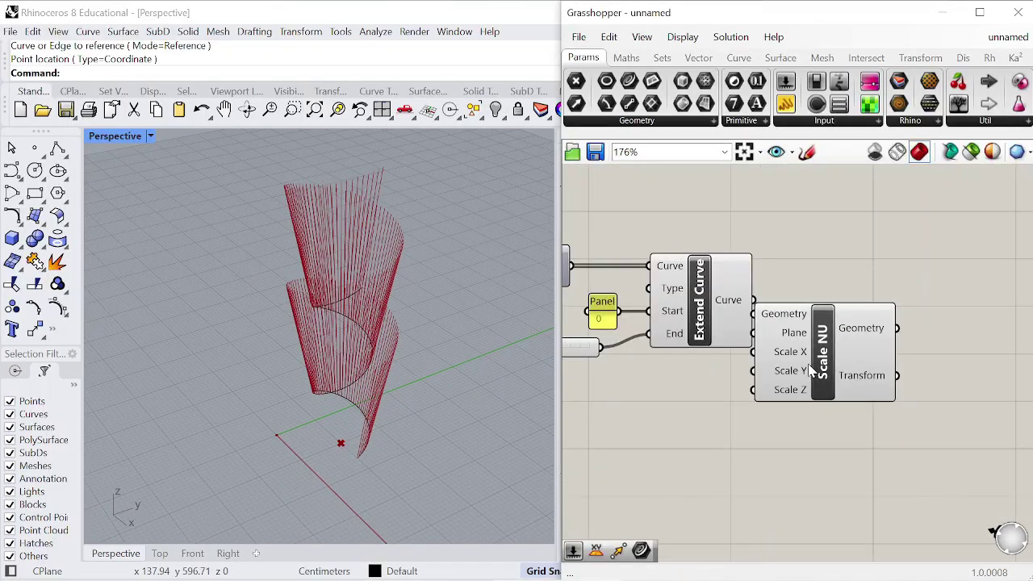
drag(823, 350, 871, 362)
drag(806, 341, 868, 345)
scroll(799, 397, down, 3)
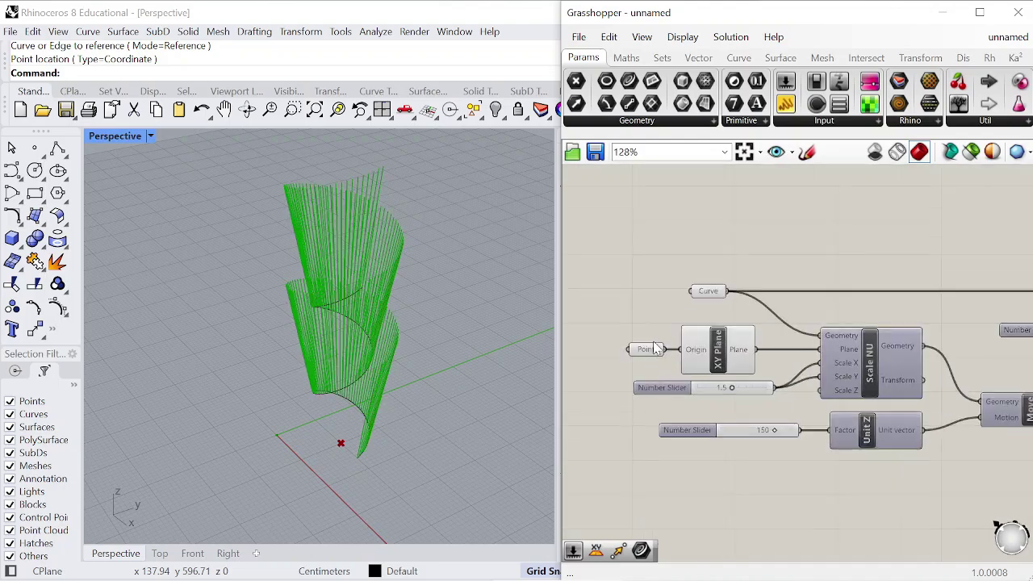
- Connect the XY Plane component's output to the Plane input of the second Scale NU component
drag(658, 349, 636, 269)
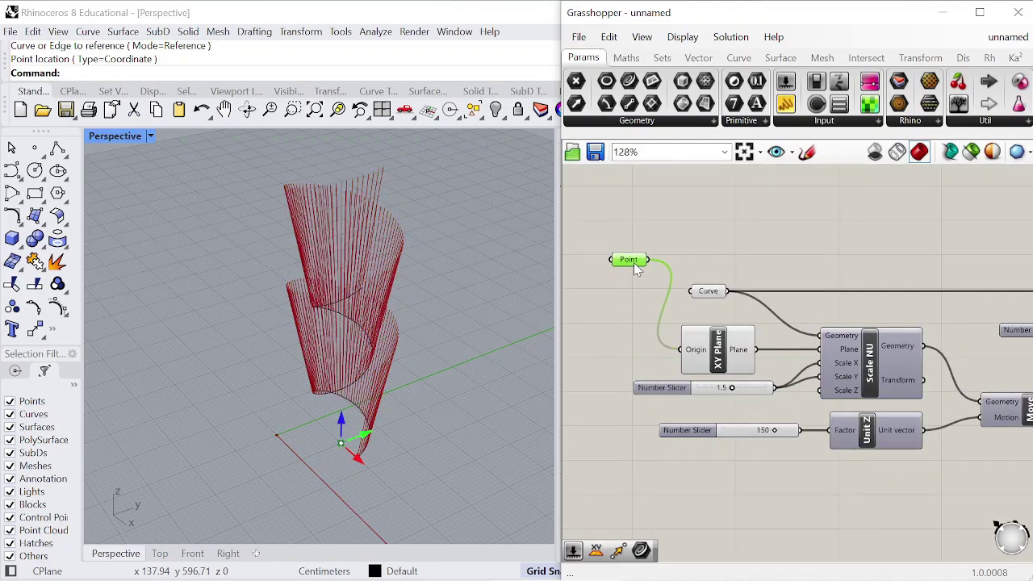
scroll(634, 270, down, 3)
scroll(698, 335, up, 4)
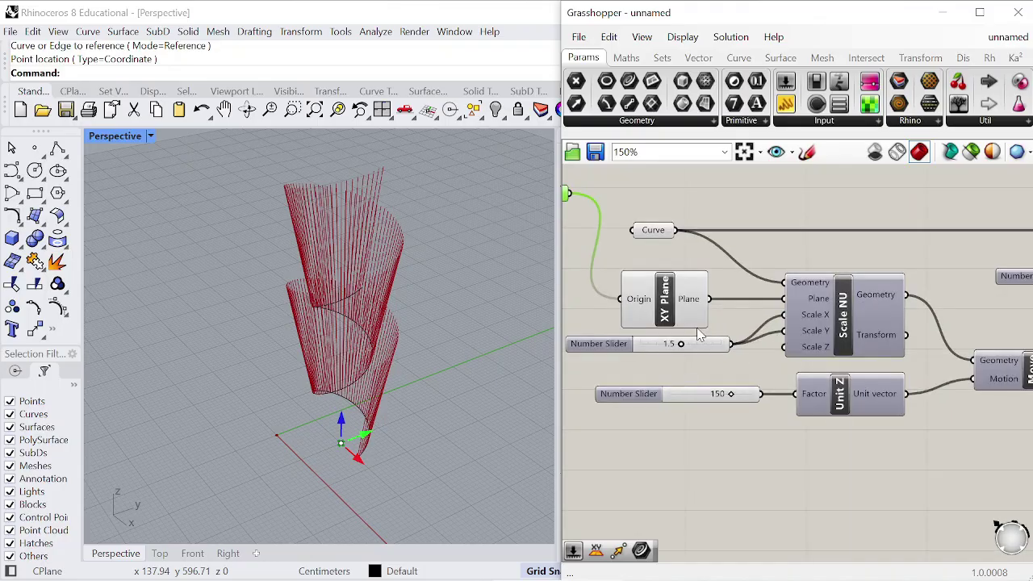
scroll(686, 323, down, 1)
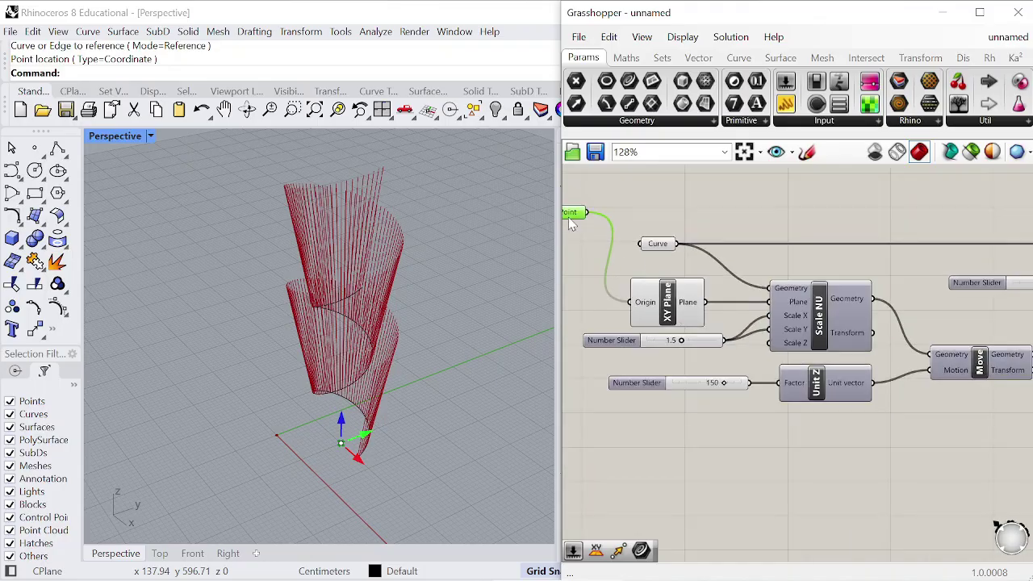
scroll(597, 310, down, 2)
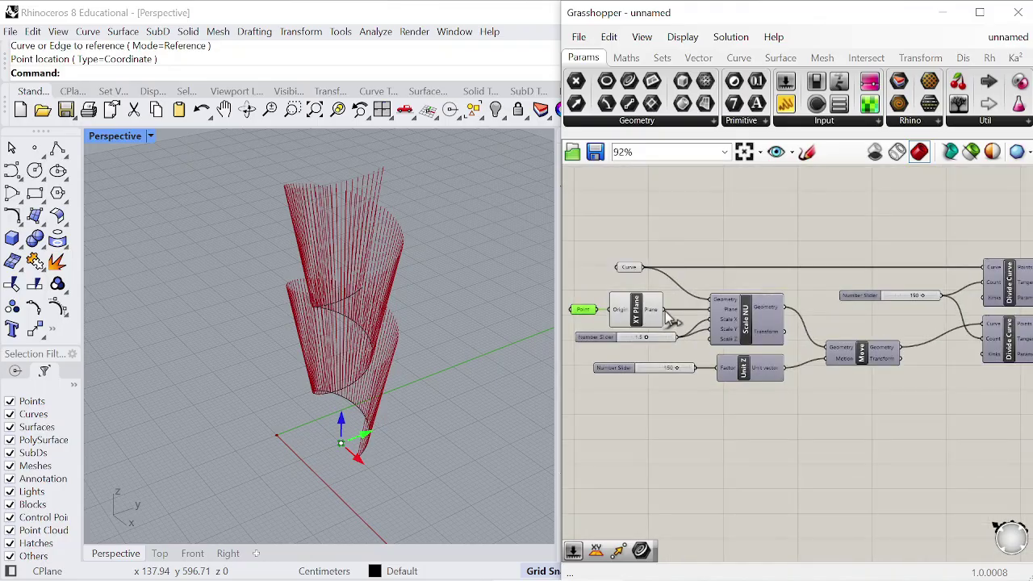
drag(668, 319, 936, 363)
click(964, 371)
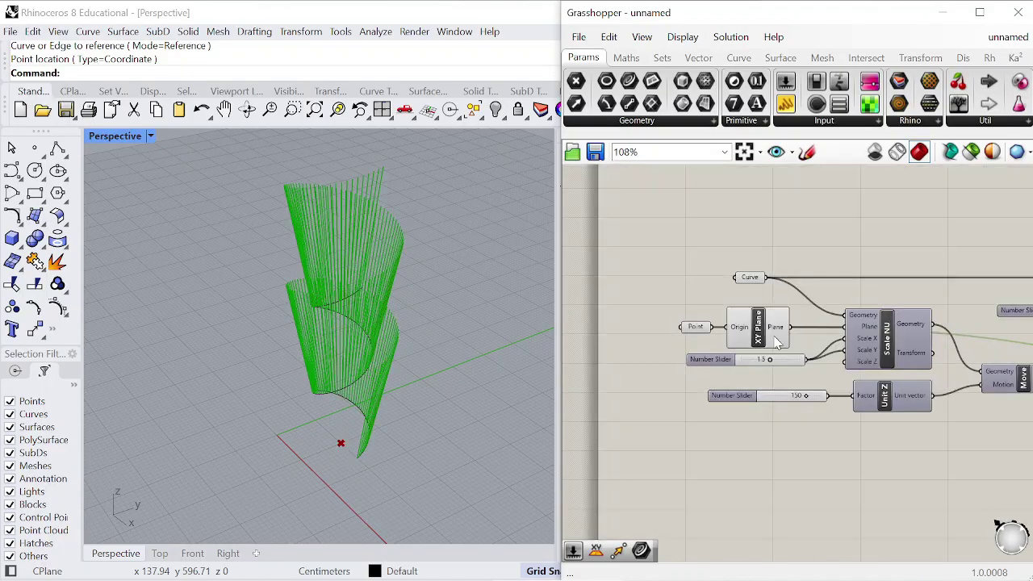
- Move the Point and XY Plane components below Unit Z and realign the two sliders feeding Scale NU and Unit Z
drag(680, 289, 710, 458)
drag(706, 362, 677, 341)
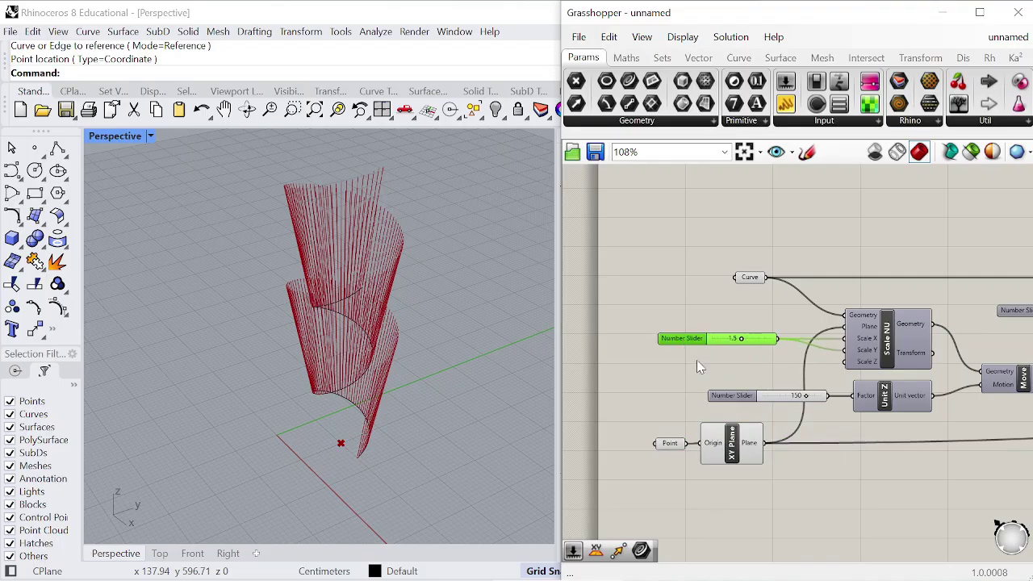
drag(727, 397, 677, 397)
- Drive the second Scale NU's Scale X and Scale Y inputs with a new Number Slider ranging from 1.00 to 1.10
scroll(945, 400, down, 3)
scroll(905, 413, up, 3)
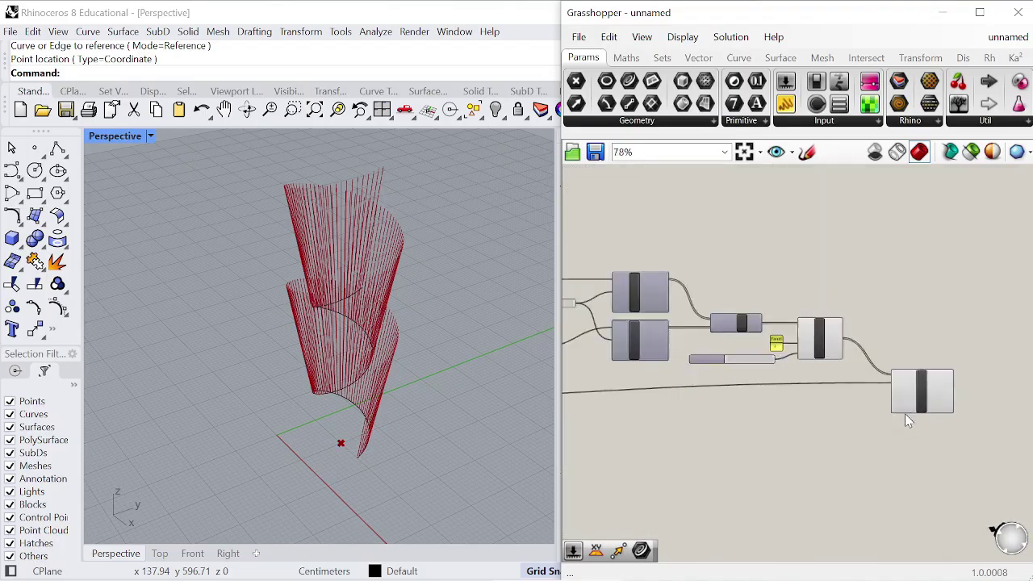
click(904, 413)
click(879, 461)
scroll(832, 417, up, 6)
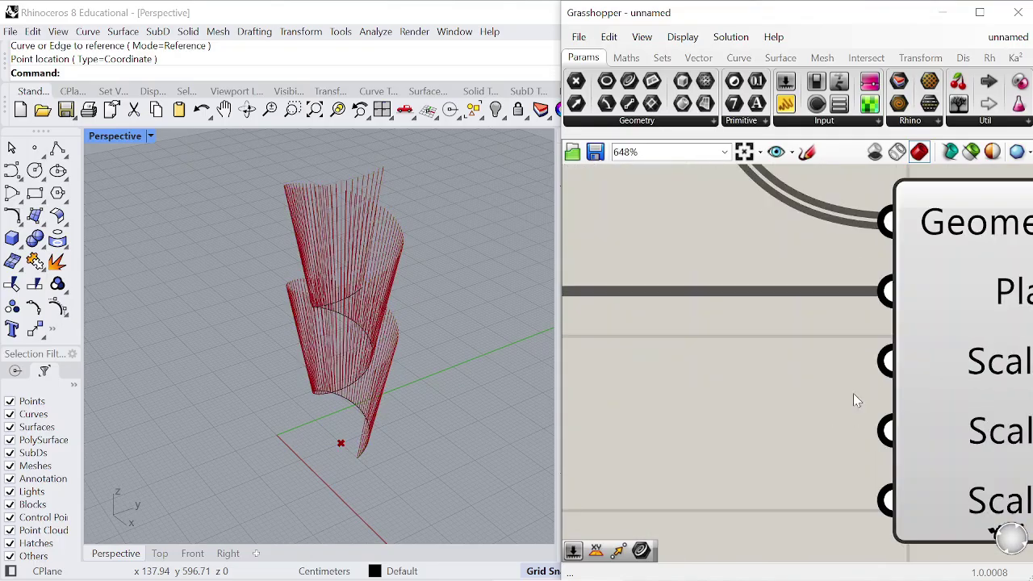
scroll(855, 398, down, 6)
scroll(850, 385, up, 3)
scroll(833, 396, up, 2)
double_click(789, 399)
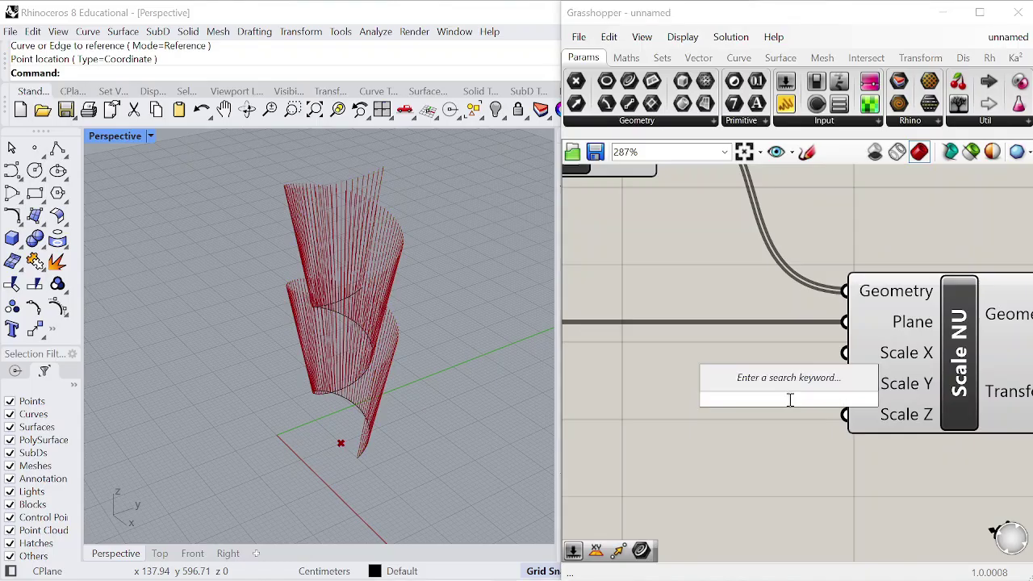
text(1<1.1)
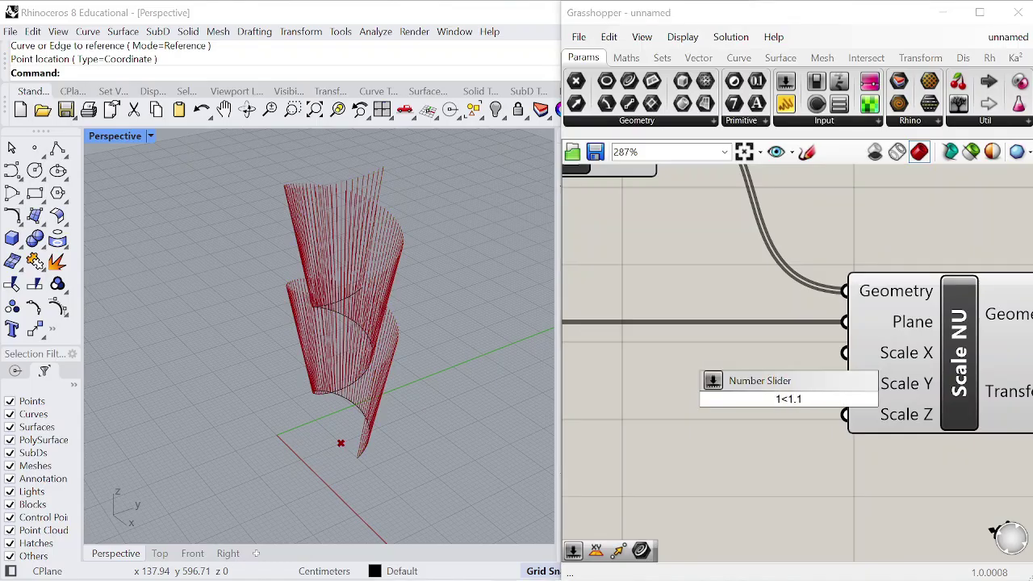
text(0)
key(Return)
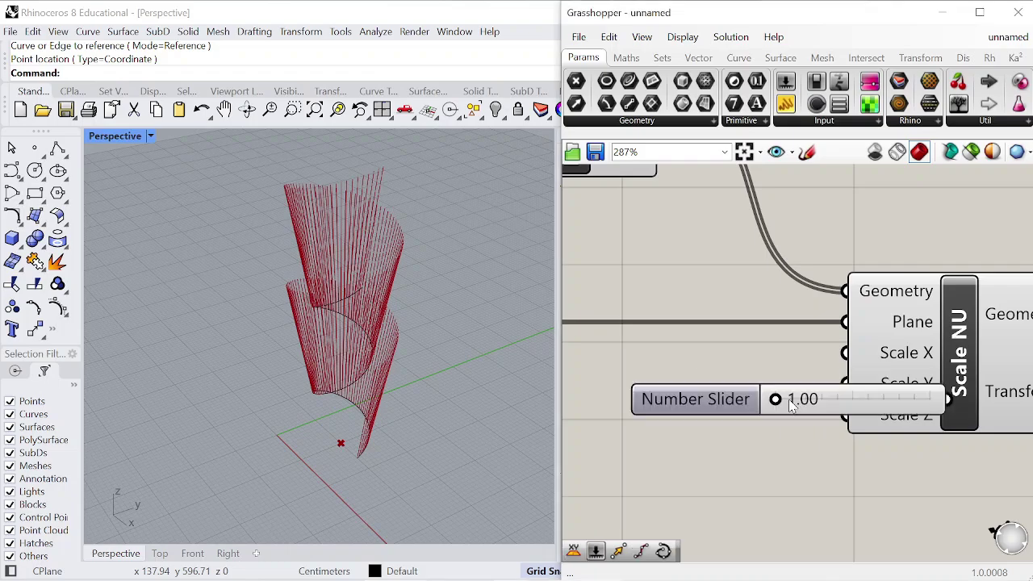
scroll(723, 401, down, 2)
scroll(724, 401, up, 2)
scroll(836, 369, up, 2)
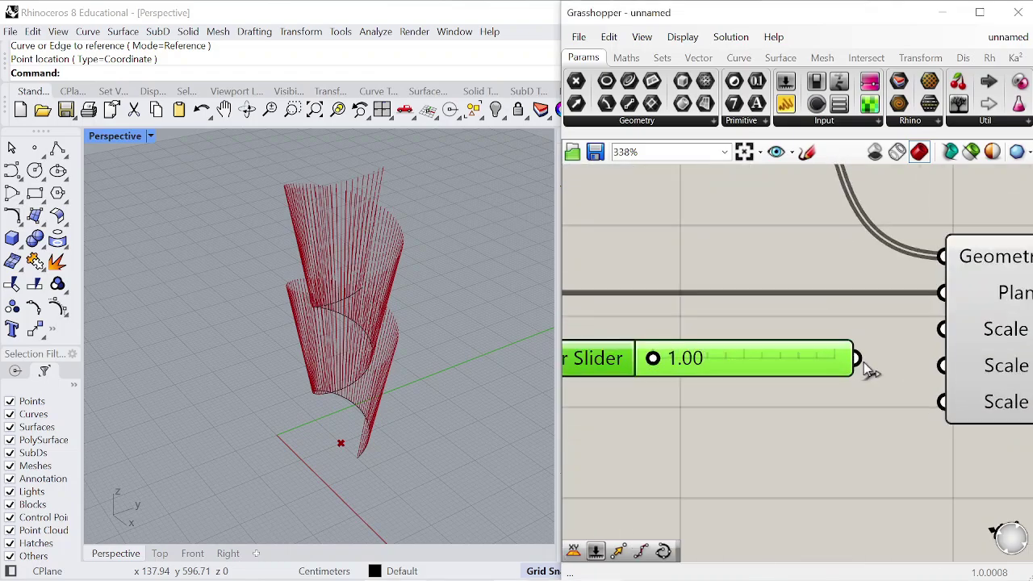
- Set the slider driving the second Scale NU to 1.06, then raise it to 1.10
drag(653, 361, 763, 368)
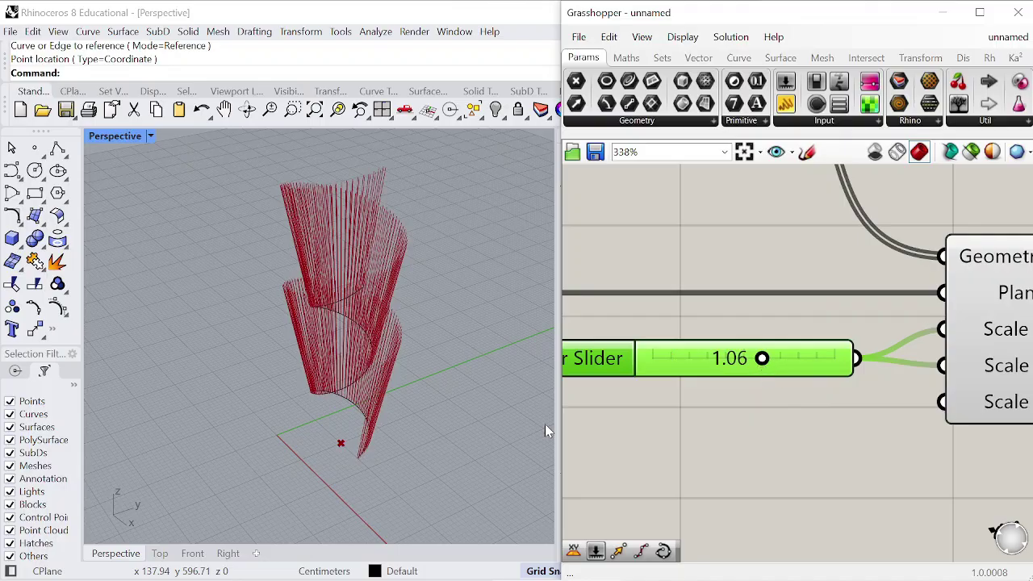
scroll(371, 453, up, 5)
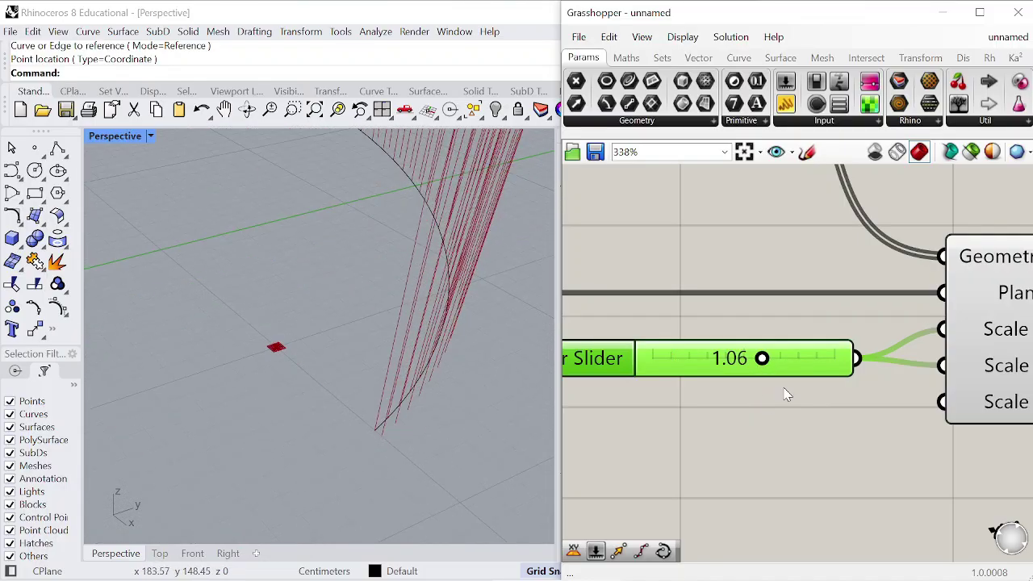
drag(762, 358, 834, 358)
right_drag(401, 442, 484, 434)
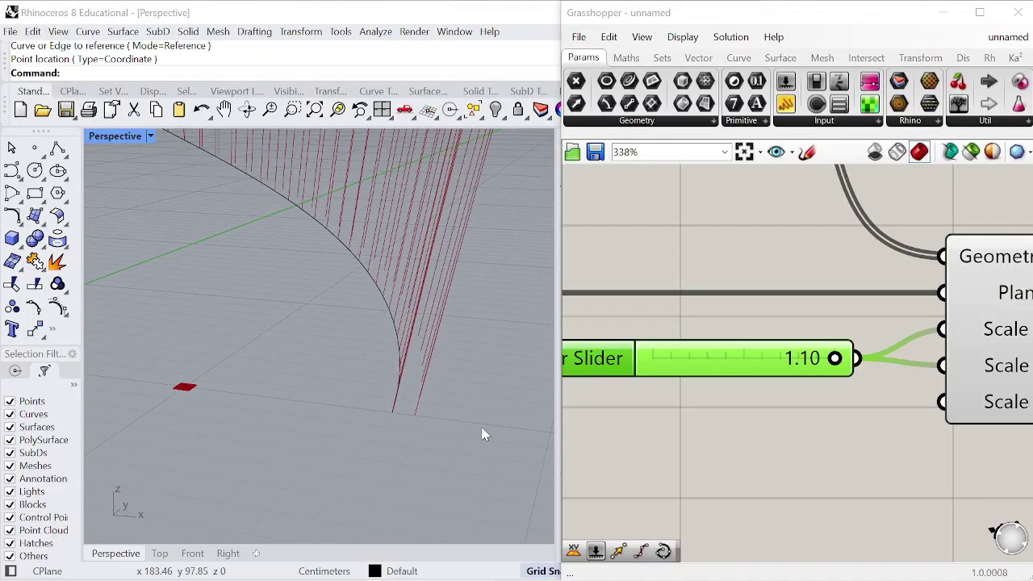
- Turn the preview of the Move component back on
scroll(706, 339, down, 10)
scroll(706, 339, up, 4)
scroll(817, 337, up, 7)
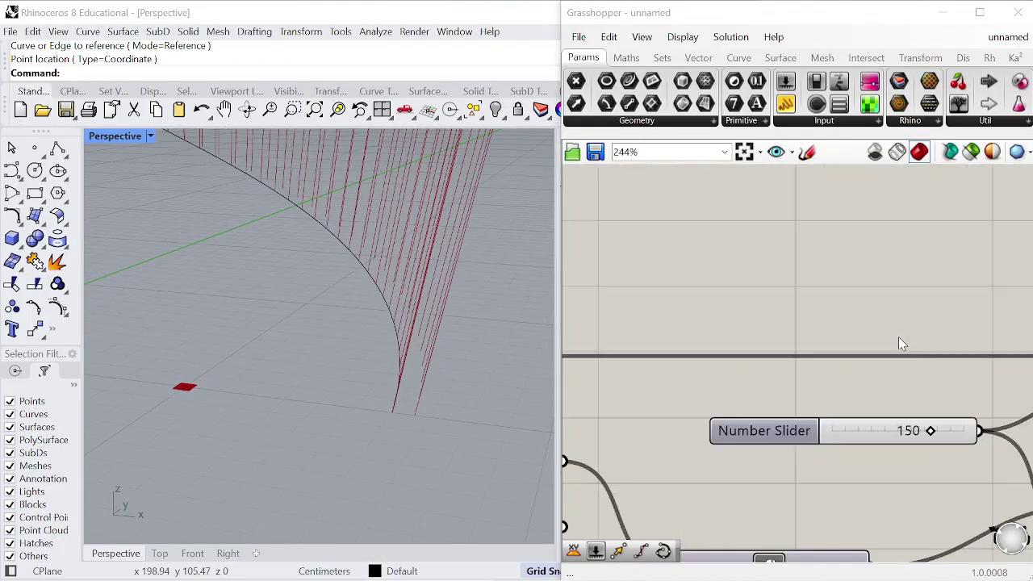
scroll(898, 341, down, 6)
scroll(694, 346, up, 3)
scroll(602, 347, down, 3)
scroll(605, 352, down, 6)
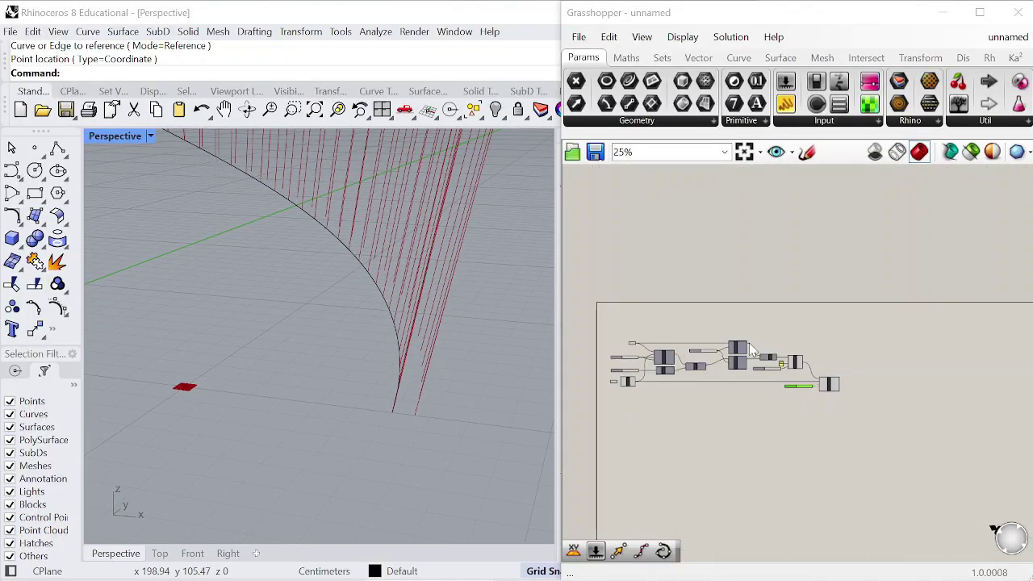
scroll(793, 349, up, 4)
scroll(793, 355, down, 1)
scroll(692, 372, up, 5)
drag(720, 381, 699, 377)
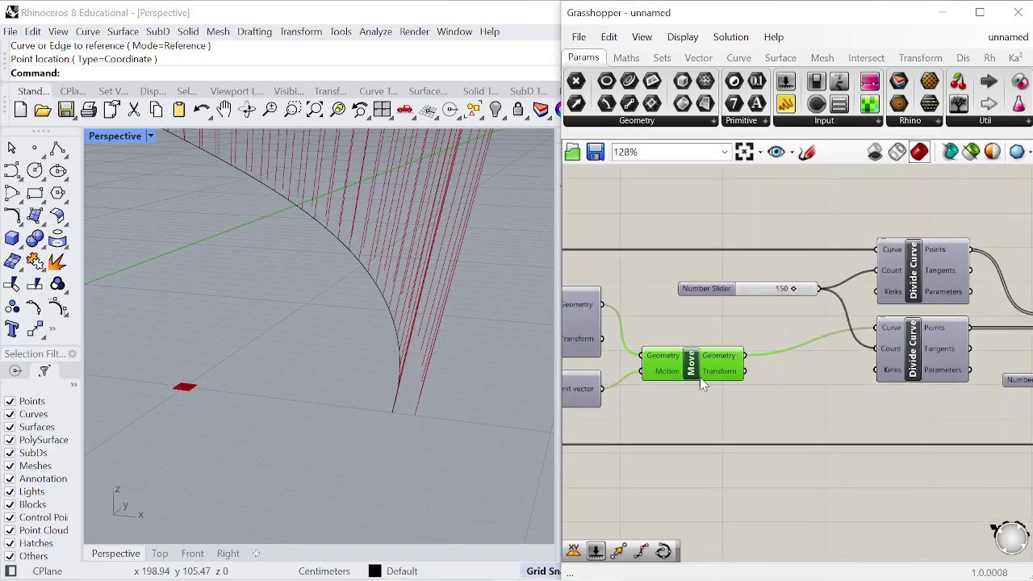
right_click(646, 305)
click(724, 319)
scroll(727, 332, down, 4)
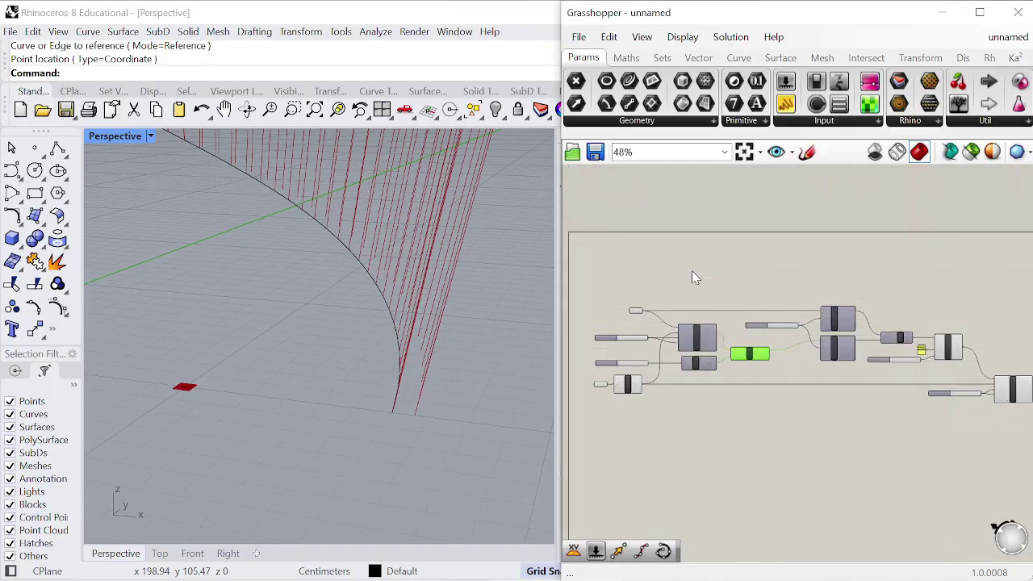
click(692, 277)
- Add a Pipe component and connect the Curve parameter to its Curve input
scroll(638, 318, up, 3)
click(624, 287)
scroll(665, 309, down, 1)
scroll(704, 278, up, 2)
double_click(704, 273)
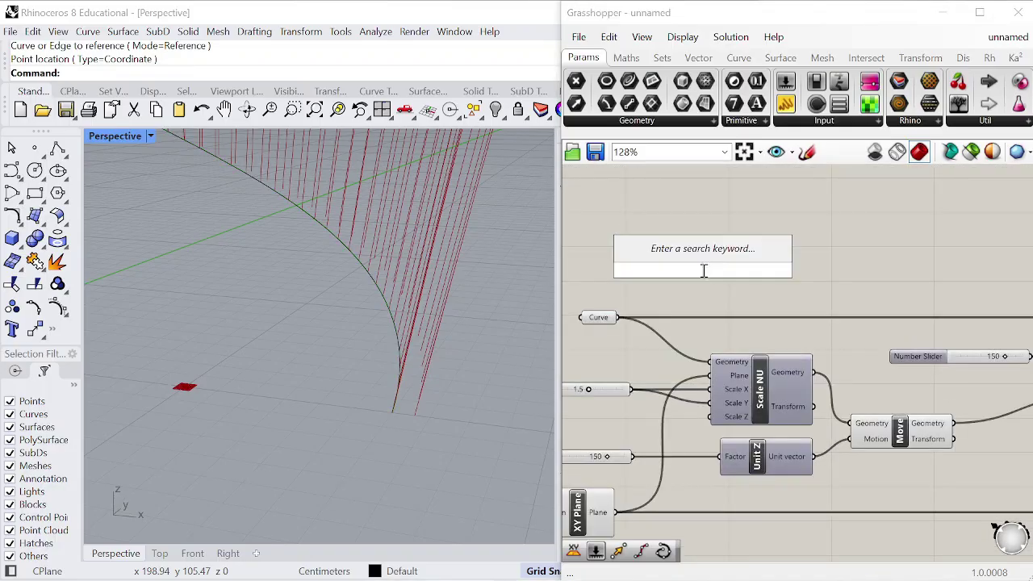
text(pipe)
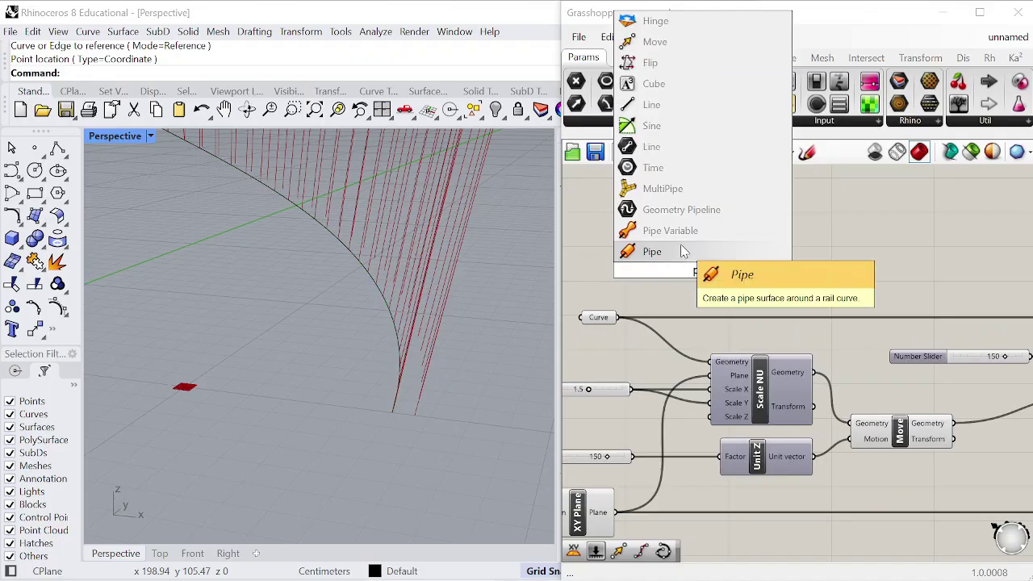
click(684, 250)
drag(642, 292, 921, 270)
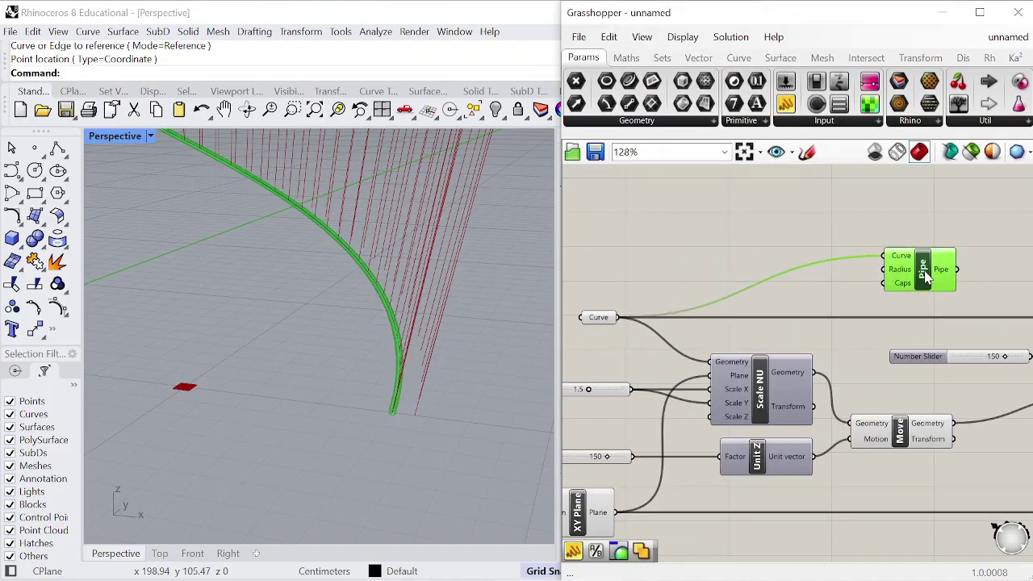
- Add a Panel containing 2, connect it to Pipe's Radius input and place it beside the component
double_click(817, 239)
text(panel)
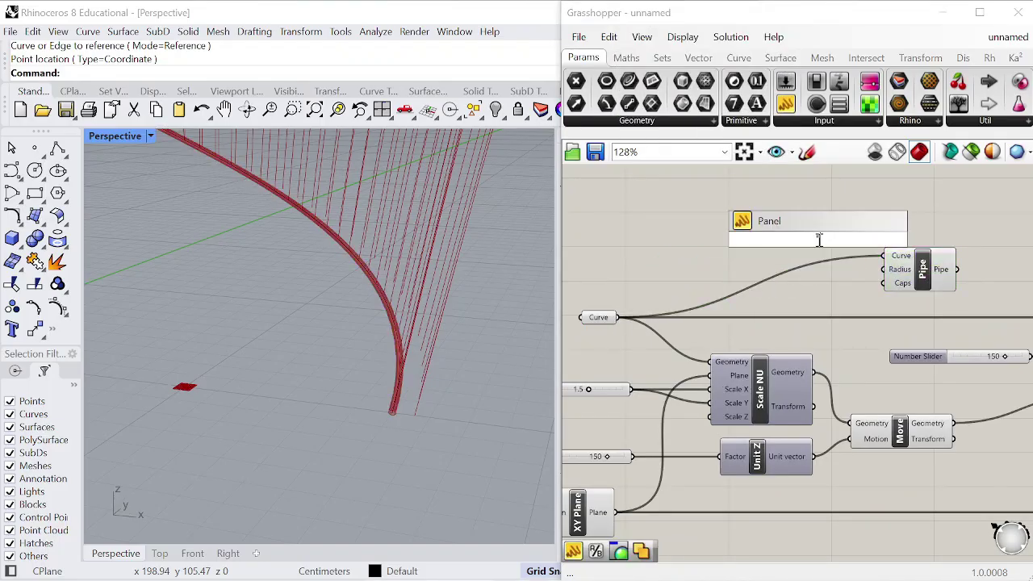
text(2)
key(Return)
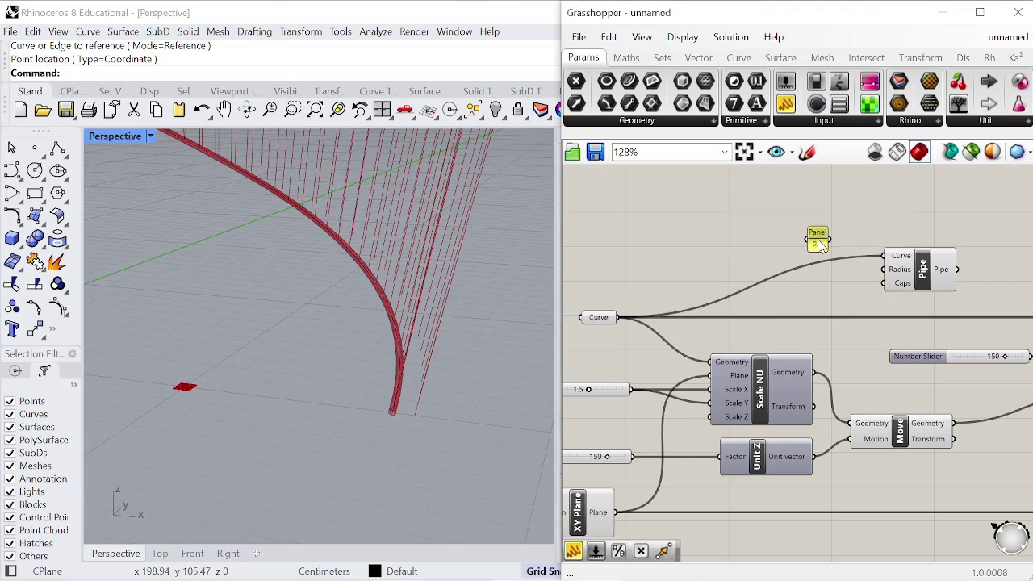
drag(892, 282, 886, 270)
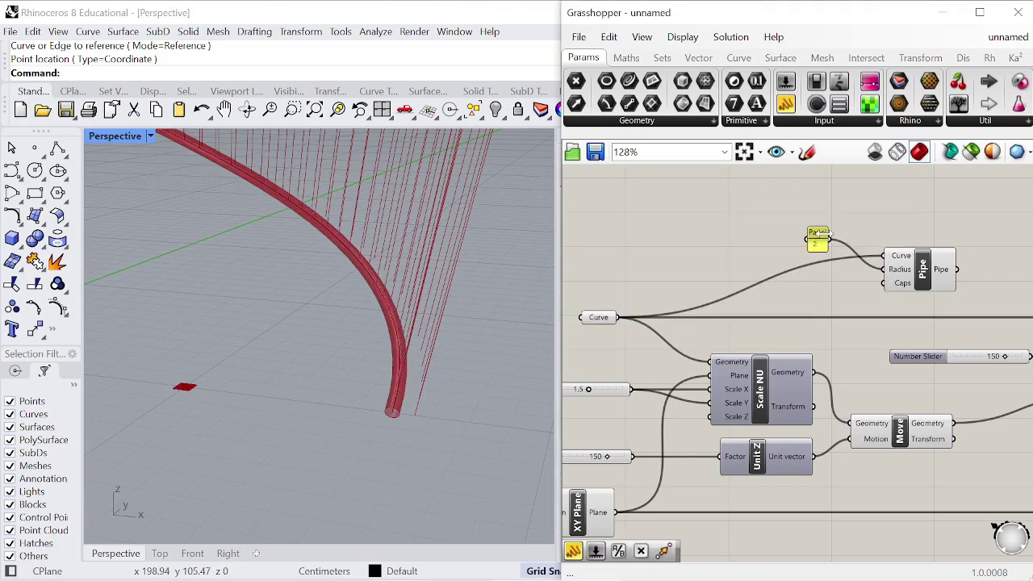
drag(818, 240, 839, 282)
- Change the Panel driving the pipe radius to 4
scroll(857, 289, up, 3)
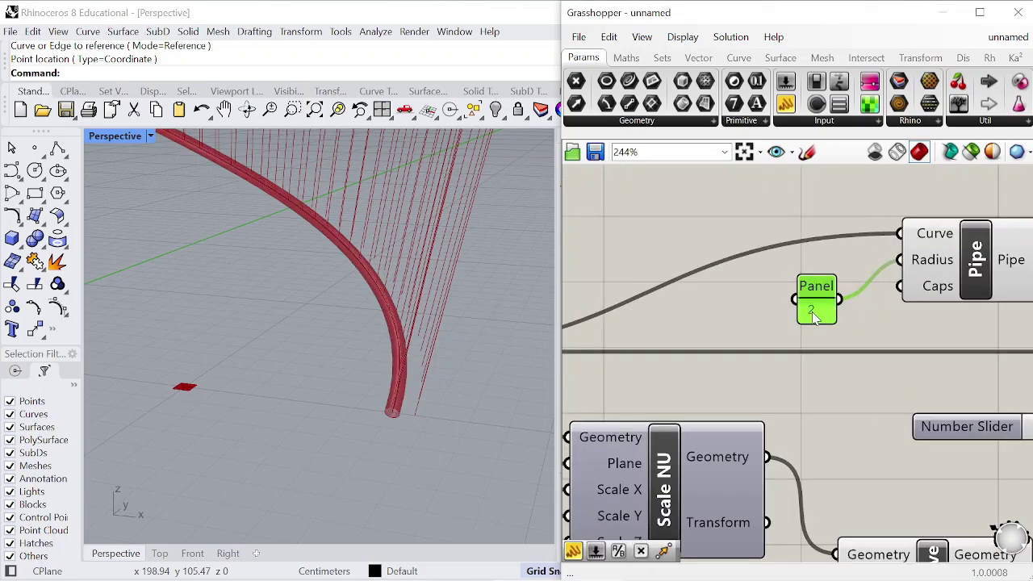
double_click(815, 317)
text(5)
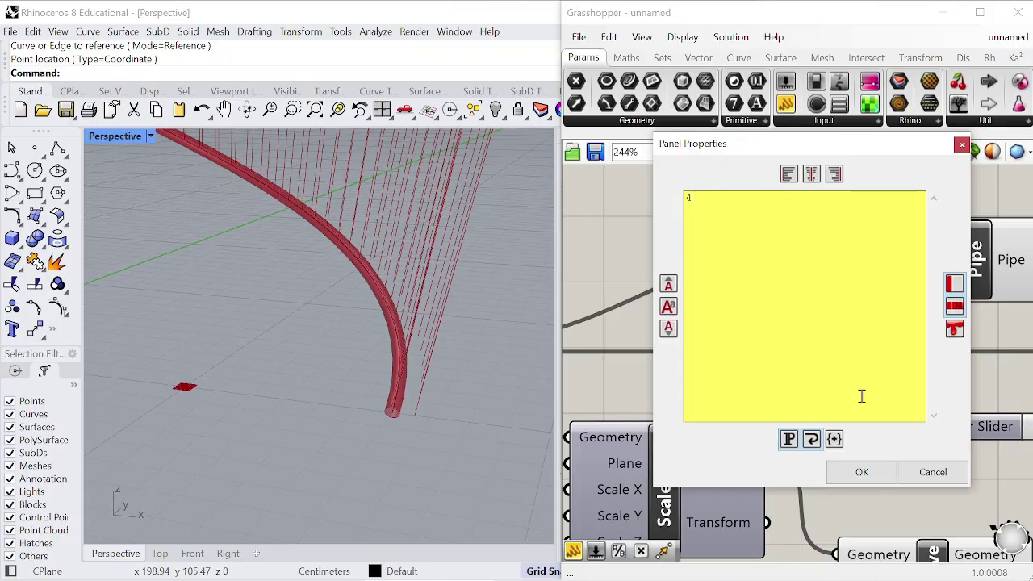
click(861, 471)
scroll(781, 443, down, 3)
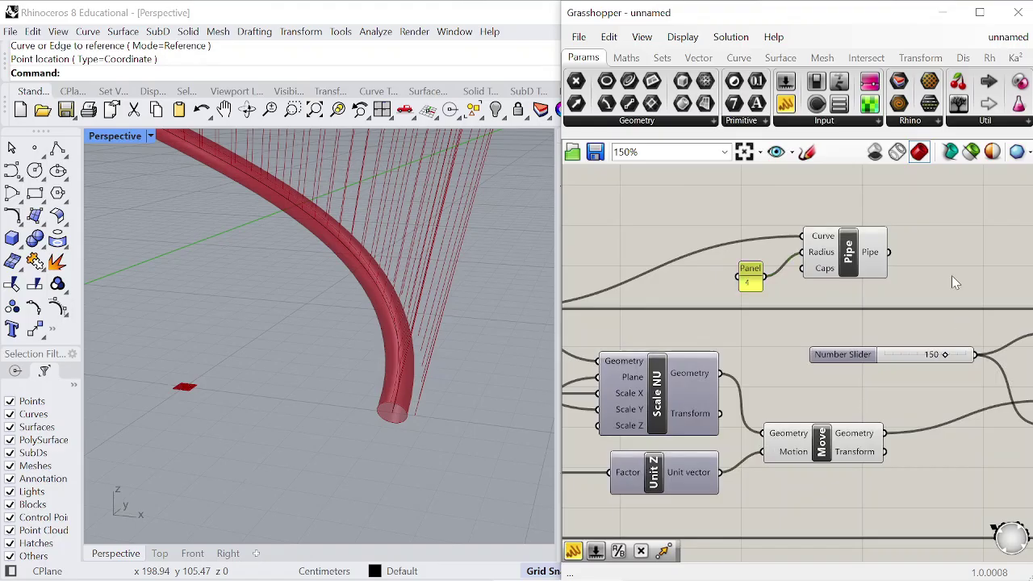
- Add a second Pipe component and connect Move's Geometry output to its Curve input
double_click(953, 279)
text(pipe)
key(Return)
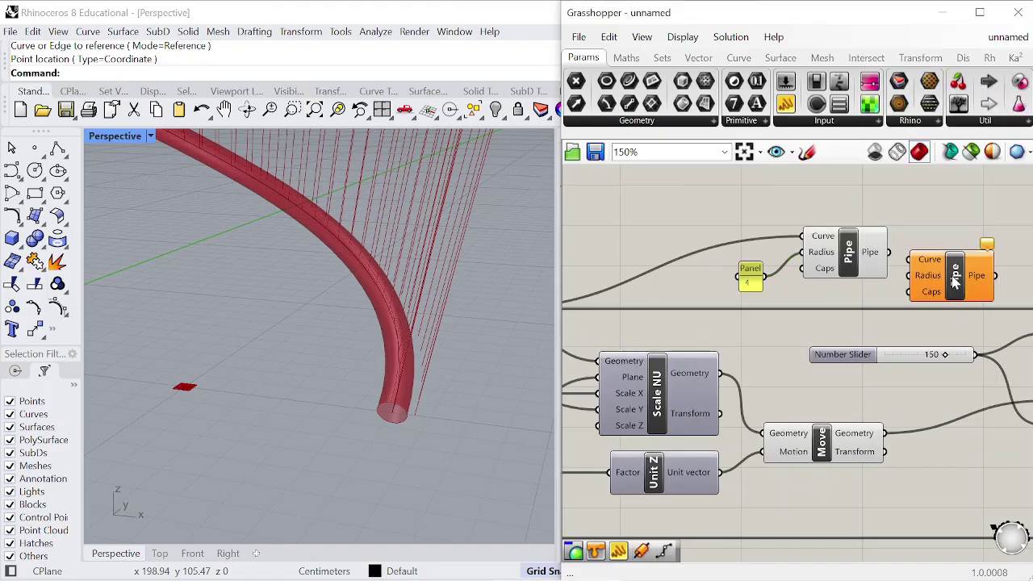
scroll(901, 313, down, 1)
drag(909, 299, 979, 249)
- Place the first Pipe above the second and connect the radius Panel to the second Pipe's Radius input
drag(852, 266, 965, 196)
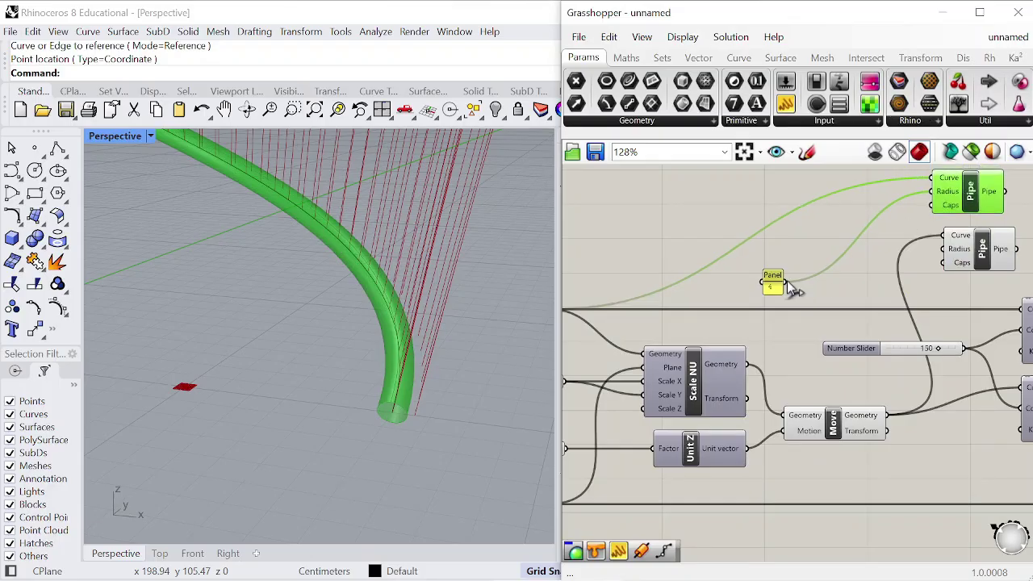
drag(770, 282, 837, 252)
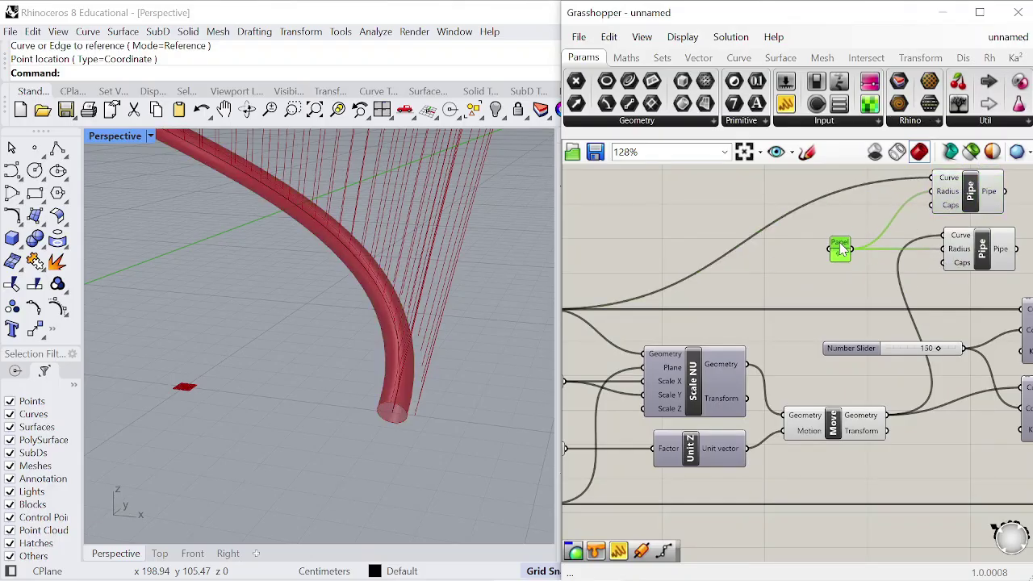
scroll(374, 388, down, 10)
scroll(417, 395, up, 10)
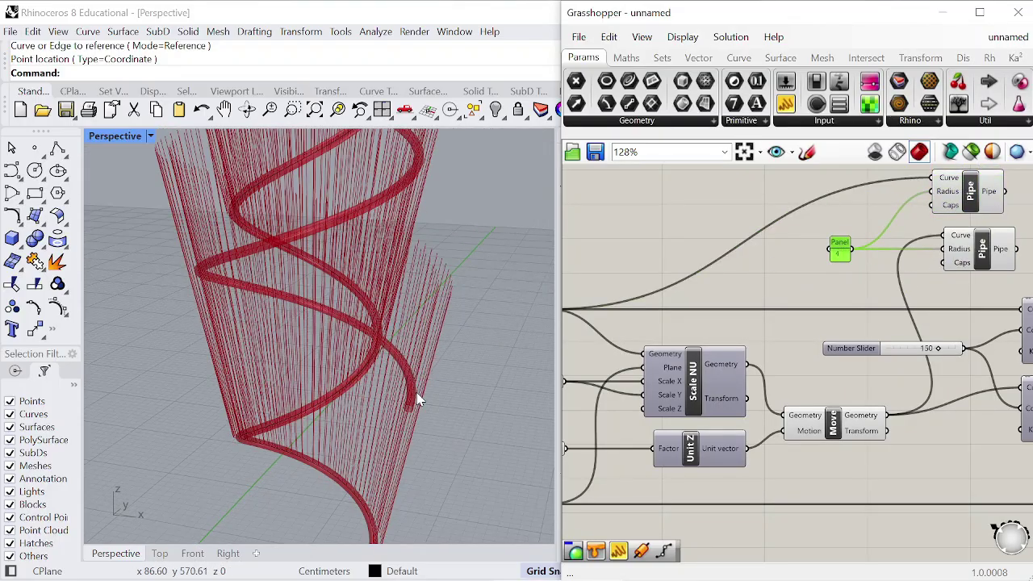
- Lower the slider driving the second Scale NU so the outer lines sit against the pipe's outer edge
scroll(427, 439, down, 10)
scroll(583, 449, down, 8)
scroll(942, 390, up, 15)
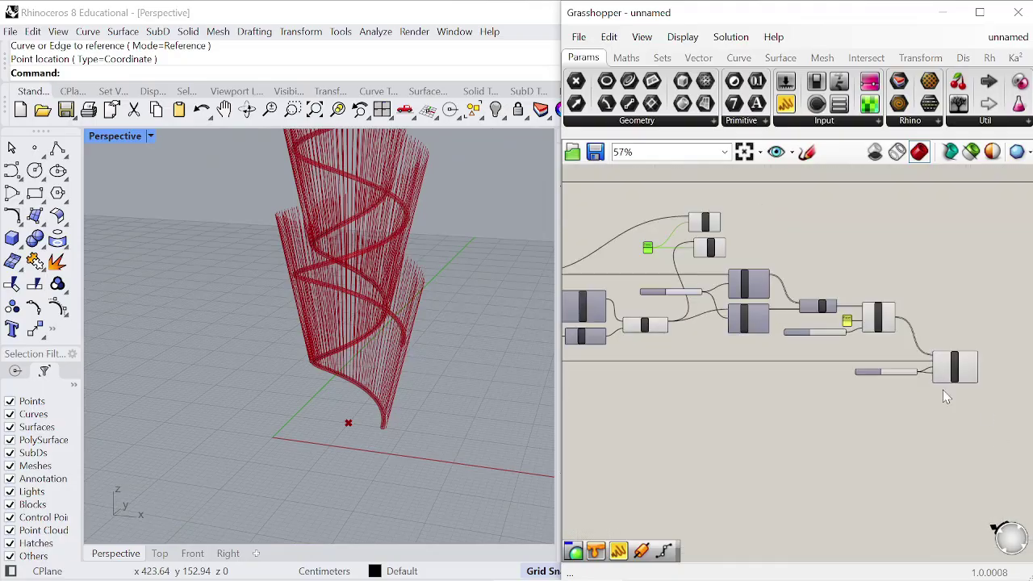
drag(914, 359, 871, 359)
scroll(376, 432, up, 10)
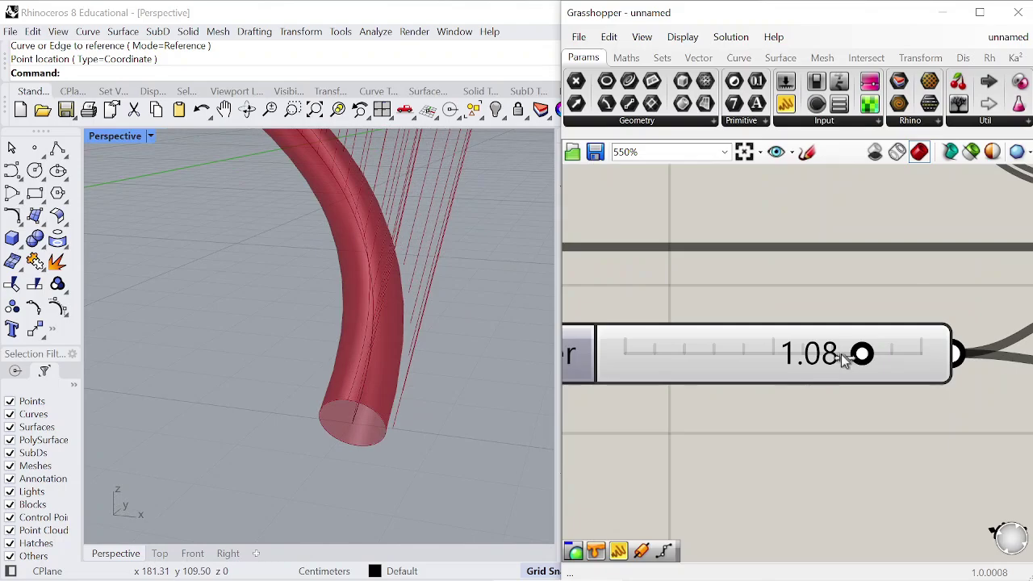
drag(843, 360, 833, 357)
right_drag(376, 438, 452, 410)
scroll(825, 411, down, 10)
scroll(751, 330, up, 4)
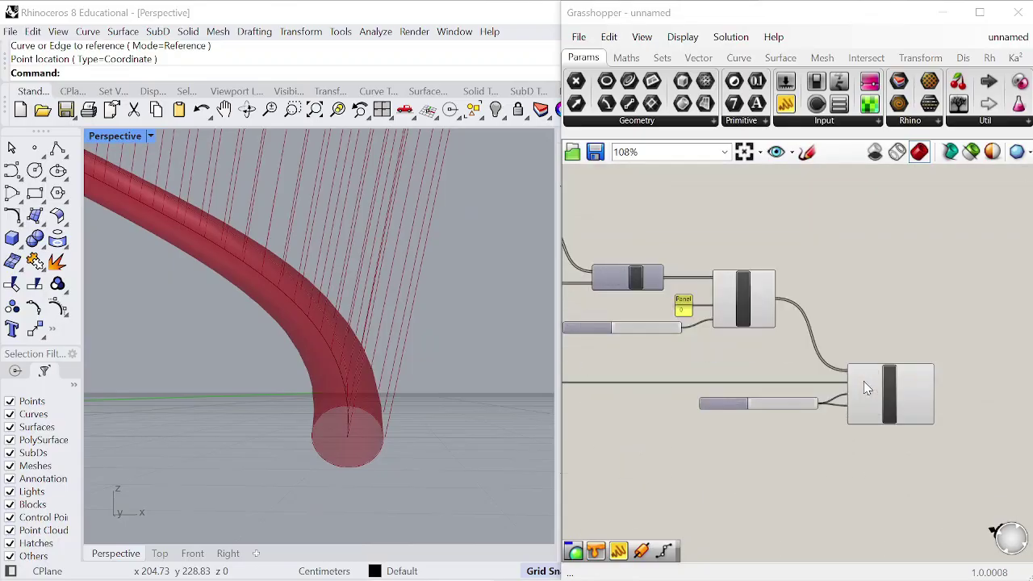
- Duplicate the second Scale NU component together with its Number Slider and place the copy below the original
scroll(865, 388, up, 4)
scroll(868, 396, down, 6)
scroll(879, 403, up, 4)
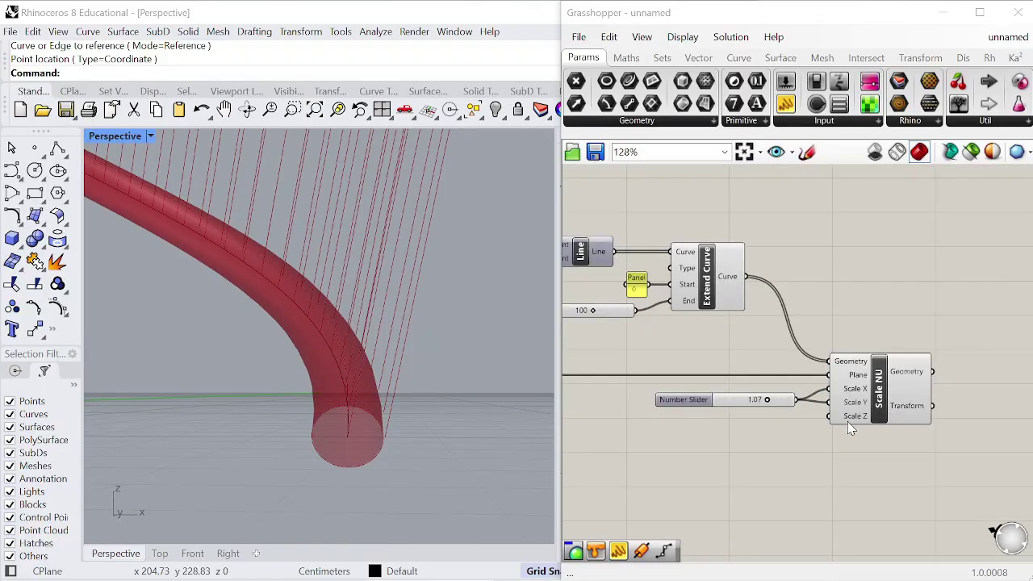
drag(875, 486, 650, 391)
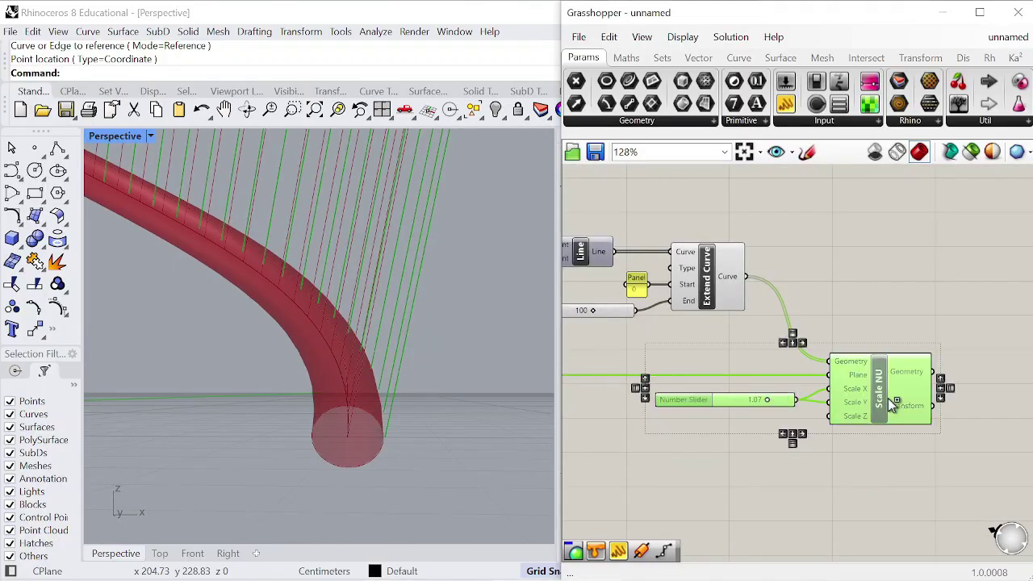
drag(888, 397, 888, 493)
click(884, 431)
scroll(831, 408, down, 2)
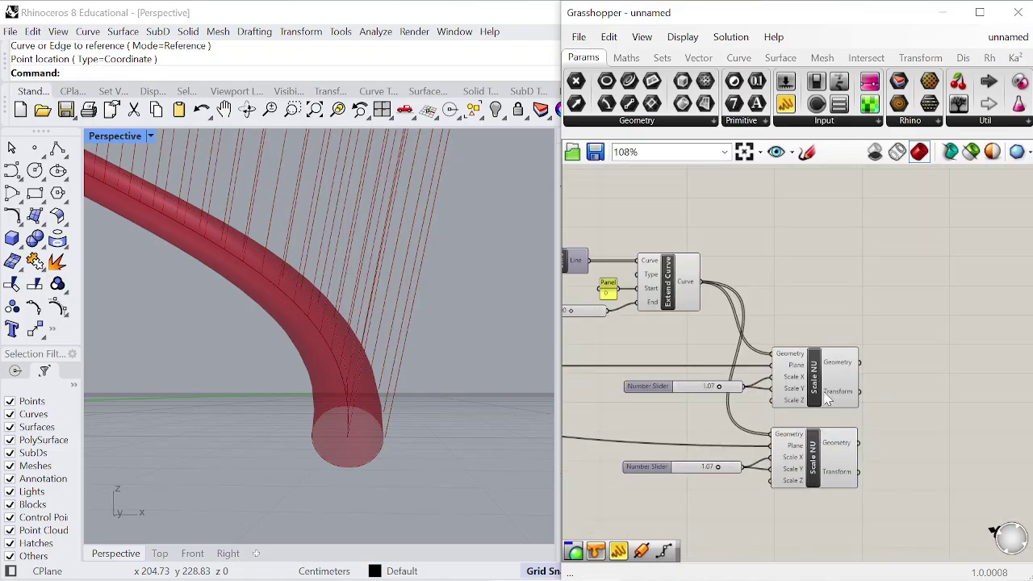
- Rearrange the two Scale NU components and their sliders so the original pair sits further along and the copied pair sits below it
drag(822, 391, 944, 393)
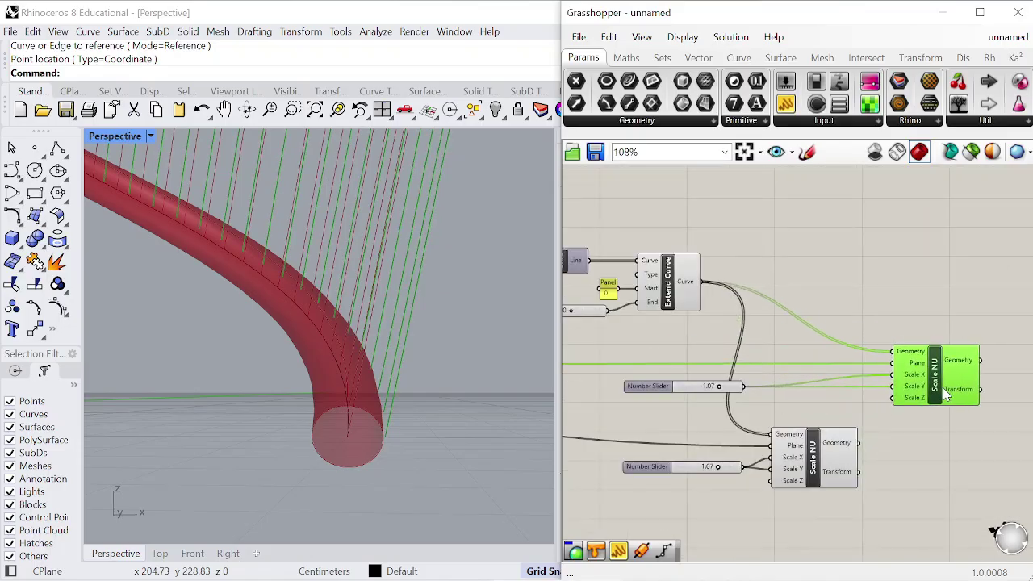
drag(654, 389, 770, 390)
drag(822, 472, 821, 449)
drag(936, 382, 971, 381)
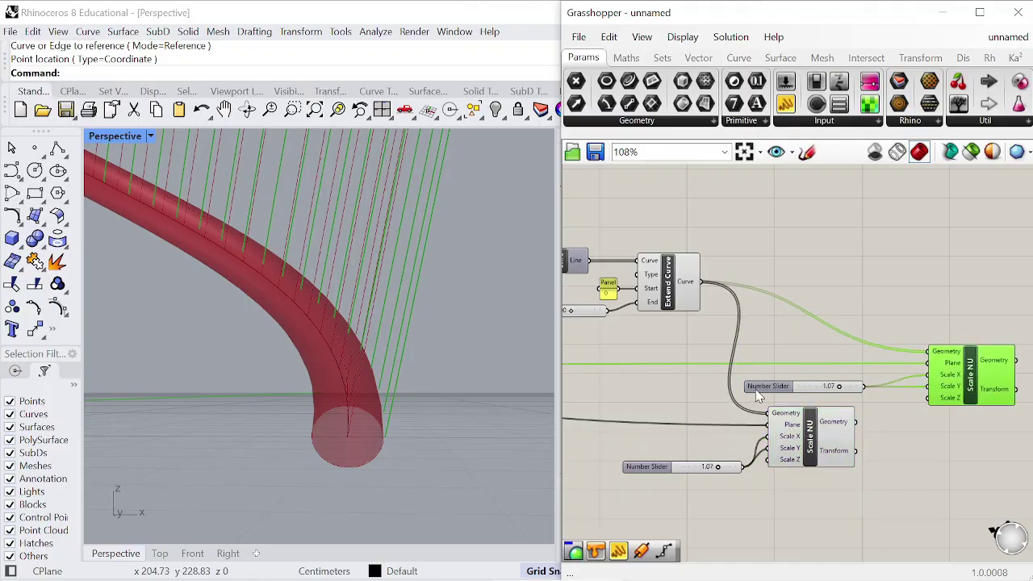
drag(755, 389, 780, 390)
drag(806, 444, 825, 440)
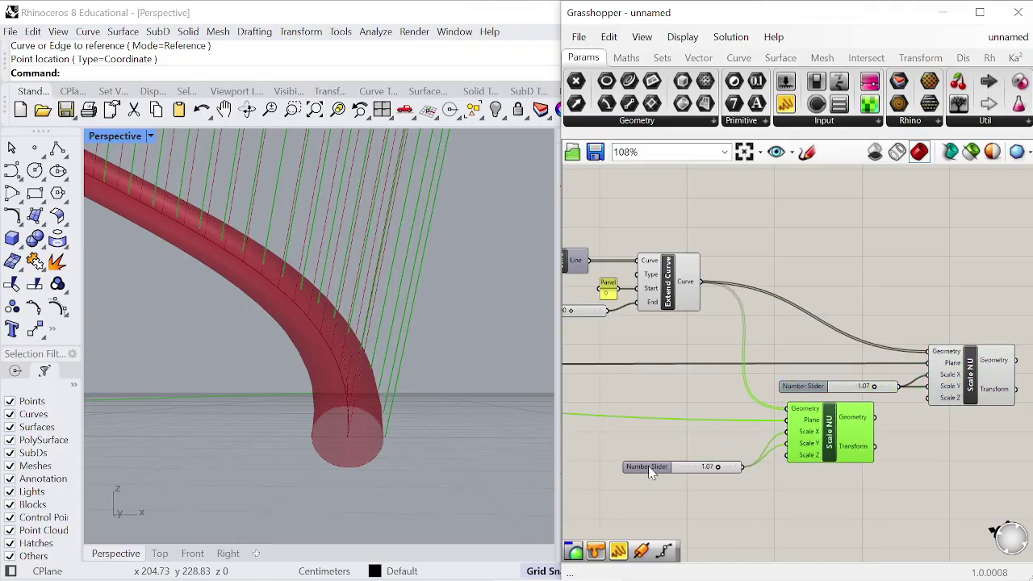
drag(648, 466, 663, 441)
- Set the slider driving the copied Scale NU to 1.10 to create a second set of lines farther outside the pipe
scroll(704, 447, up, 5)
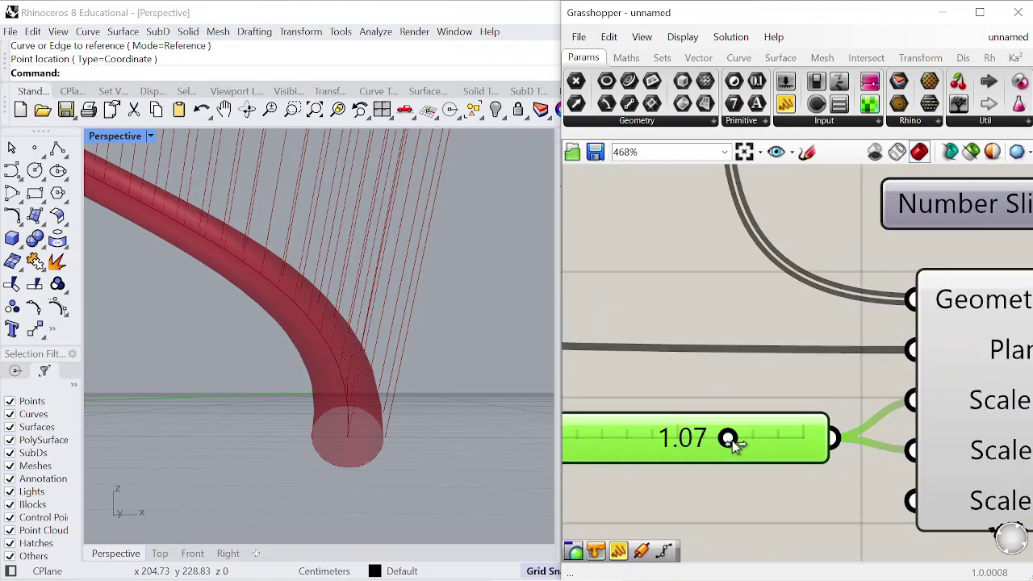
drag(736, 440, 810, 440)
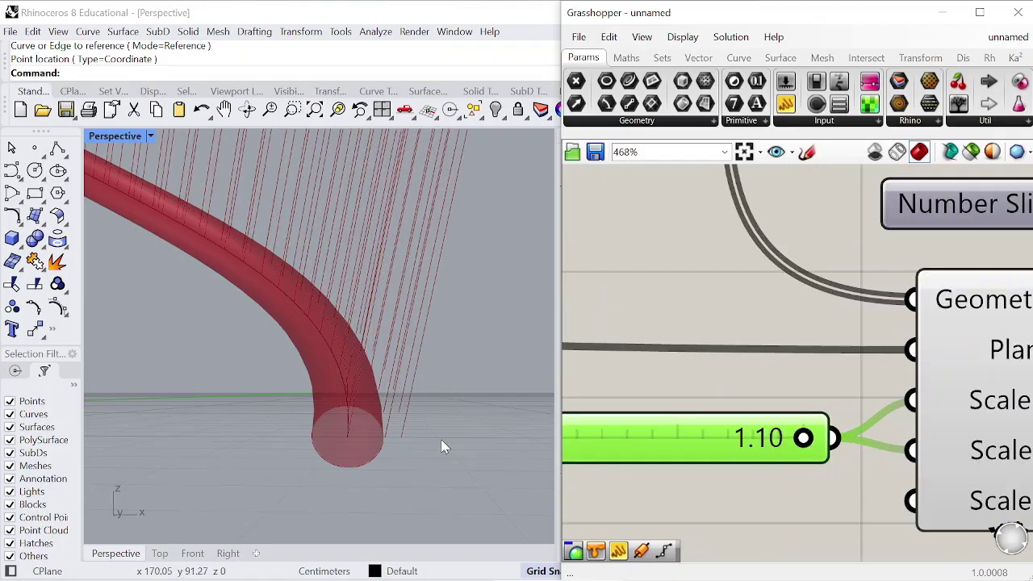
right_drag(442, 446, 404, 465)
scroll(775, 422, down, 4)
scroll(660, 428, down, 3)
scroll(403, 466, down, 5)
scroll(398, 371, down, 2)
scroll(897, 399, up, 4)
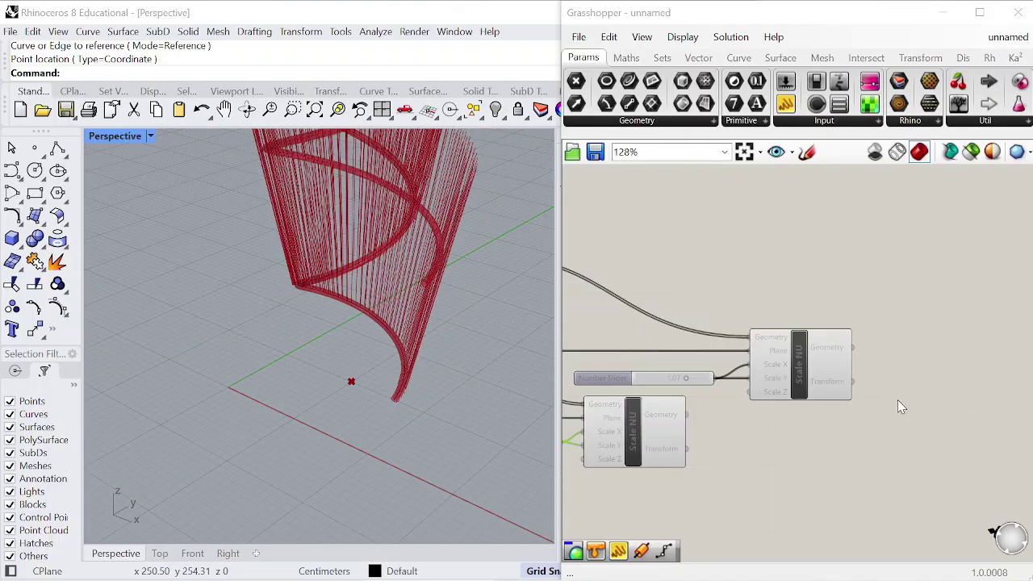
- Add an Edge Surface component and connect the two Scale NU Geometry outputs to its Curve A and Curve B inputs
double_click(829, 437)
text(edge)
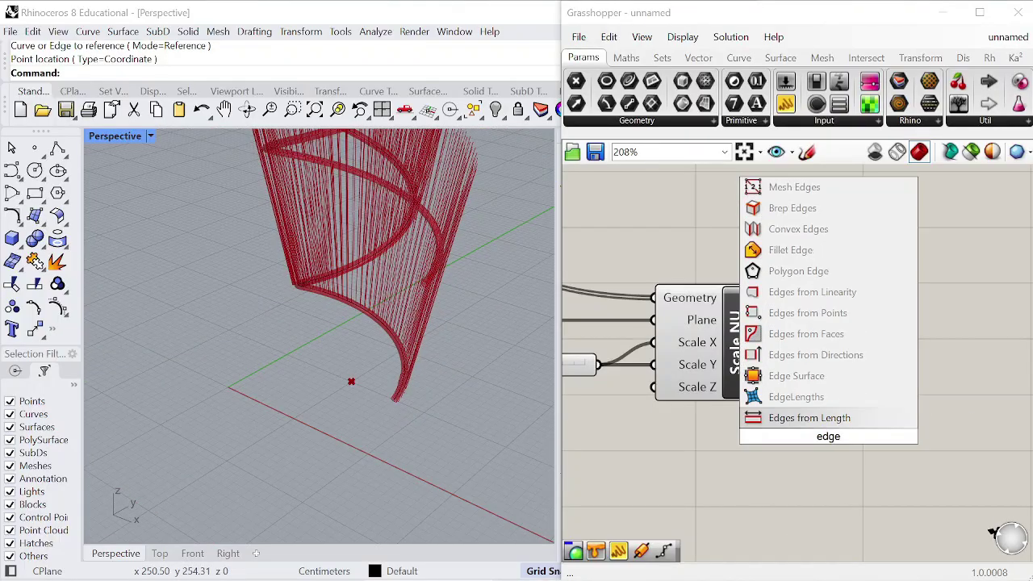
click(797, 376)
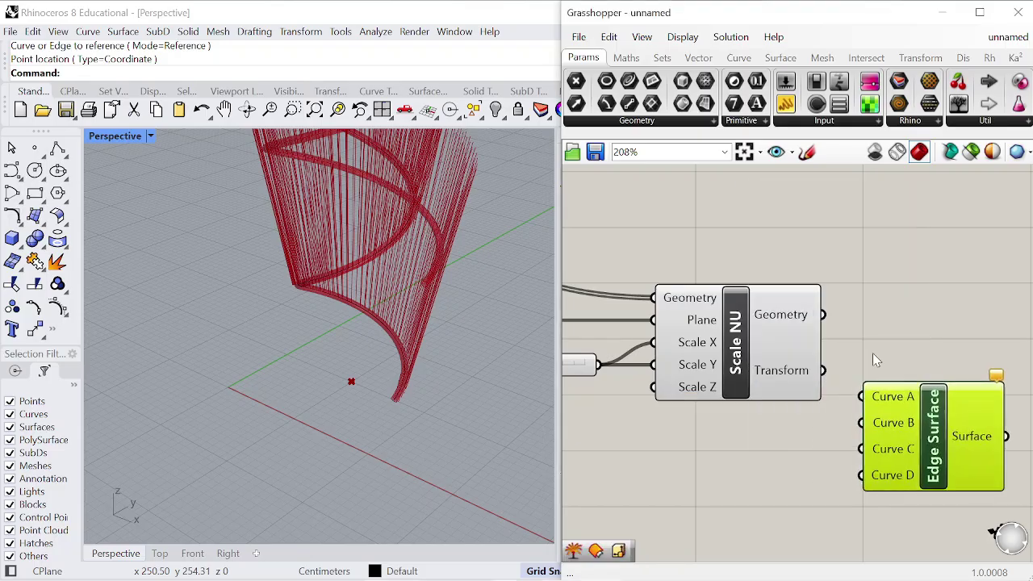
scroll(904, 331, down, 2)
scroll(695, 400, up, 1)
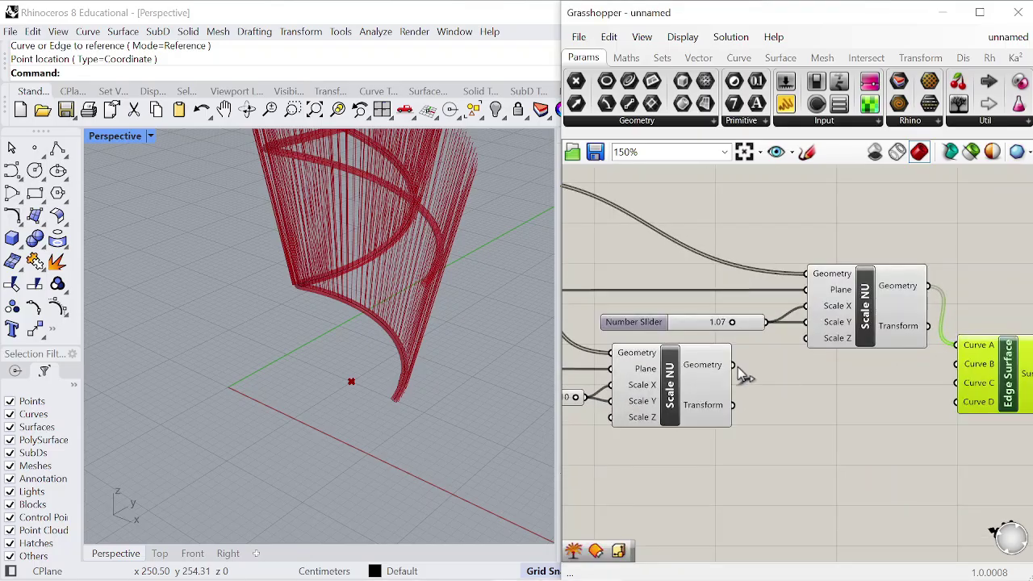
drag(732, 365, 944, 365)
click(854, 464)
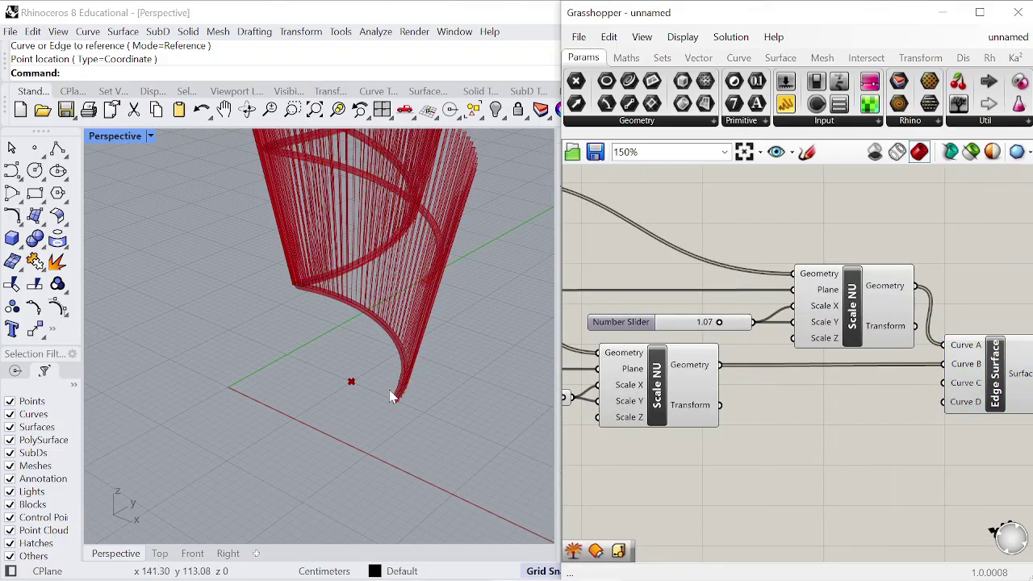
right_drag(392, 396, 470, 416)
scroll(708, 410, down, 5)
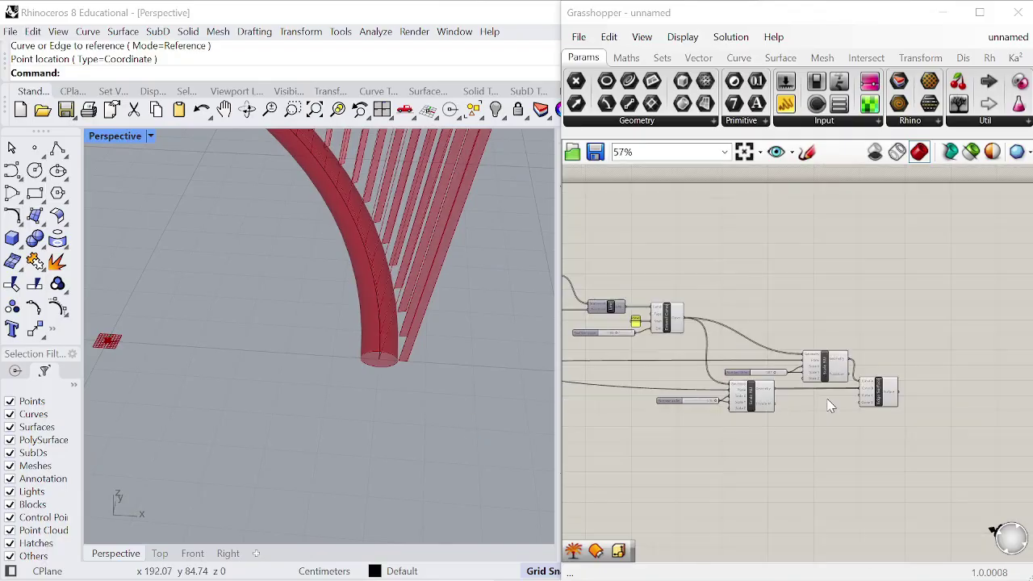
- Turn off the preview of both Scale NU components that feed the Edge Surface
scroll(467, 365, down, 8)
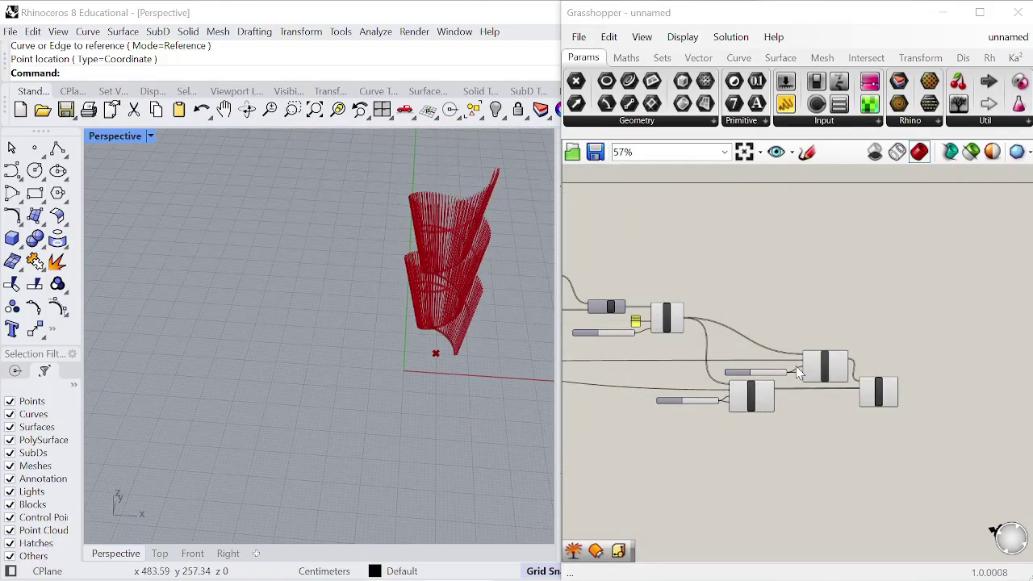
drag(822, 442, 714, 327)
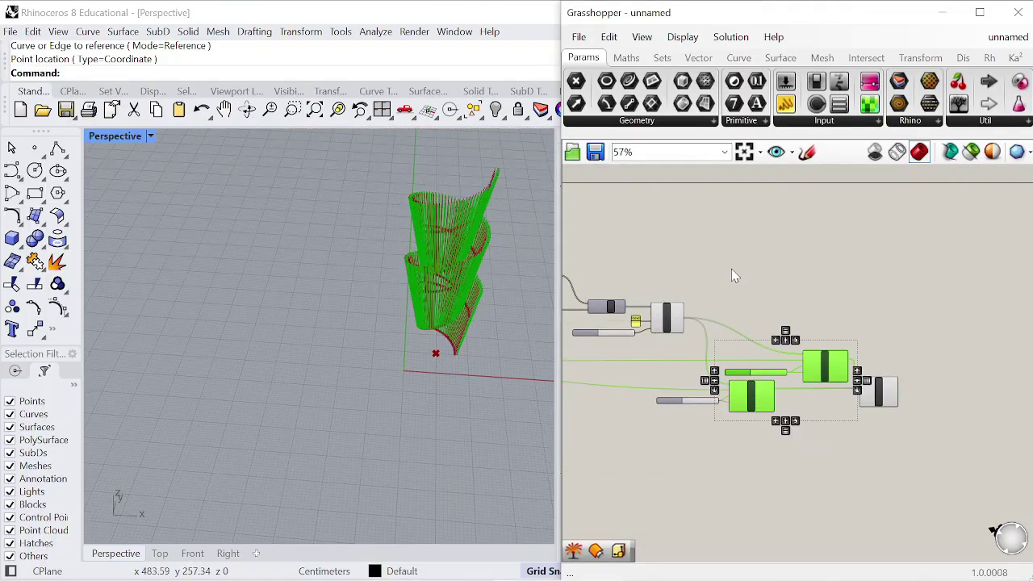
scroll(464, 326, up, 10)
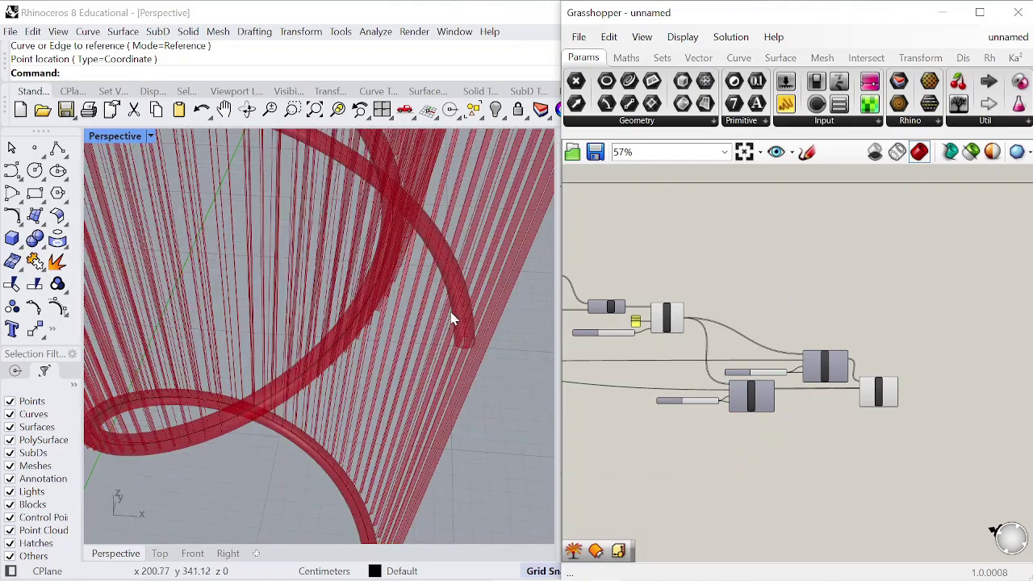
scroll(457, 326, down, 6)
right_drag(459, 330, 390, 310)
scroll(295, 286, up, 5)
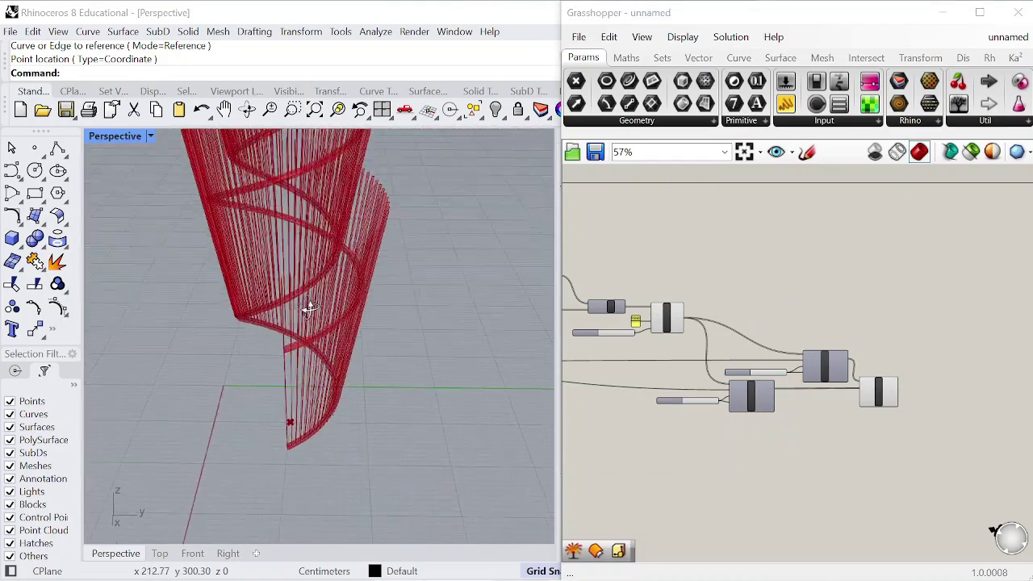
scroll(306, 306, down, 5)
scroll(762, 317, down, 4)
scroll(762, 313, up, 4)
- Turn off the preview of the Extend Curve component
click(793, 299)
middle_click(802, 236)
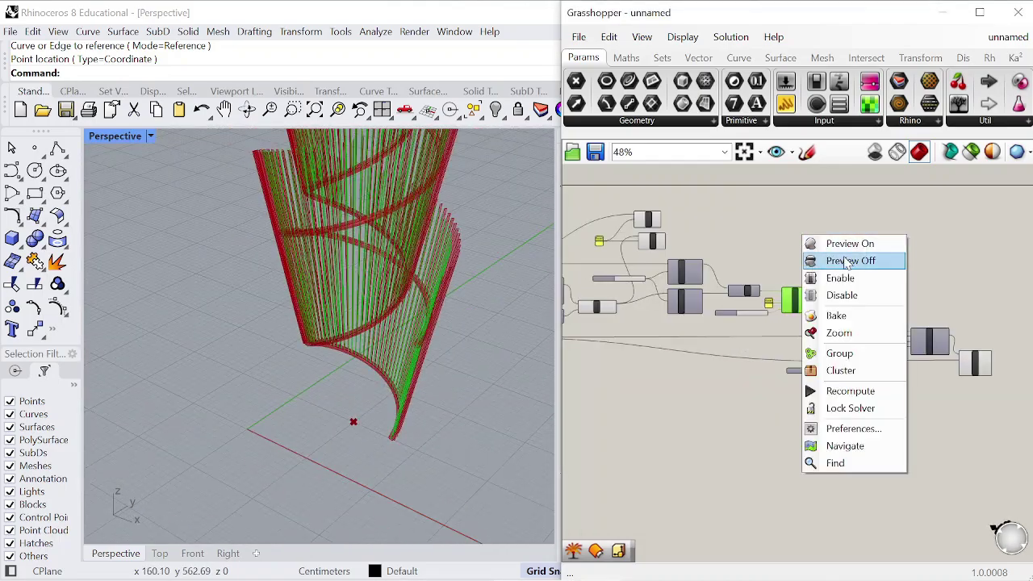
click(846, 261)
click(922, 247)
scroll(733, 292, down, 5)
- Turn off the preview of the Move component
scroll(660, 295, up, 9)
click(823, 330)
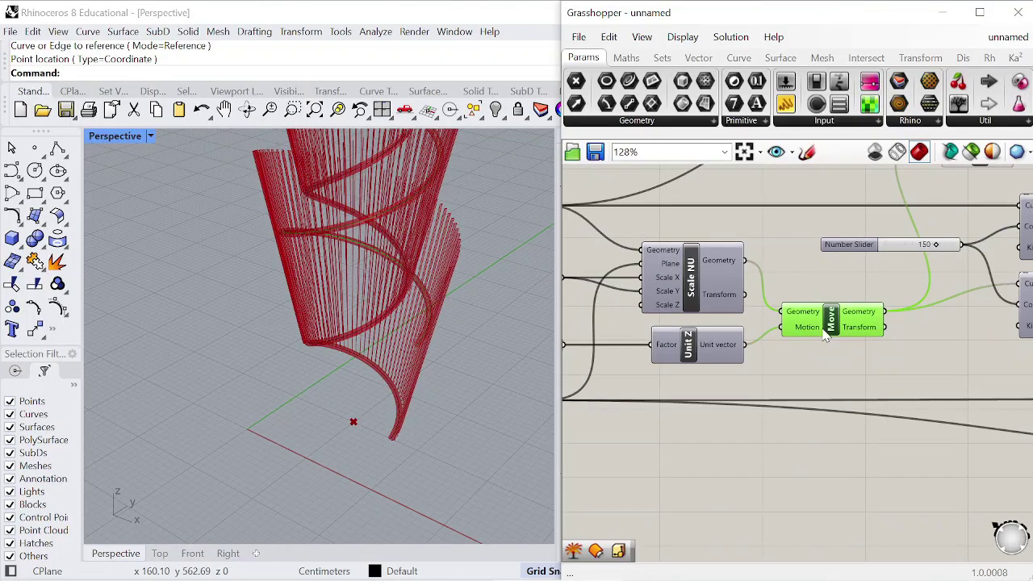
right_click(868, 362)
click(918, 371)
click(911, 382)
scroll(913, 388, down, 6)
- Turn off the preview of the Curve and Point parameters and the XY Plane component
scroll(739, 432, up, 6)
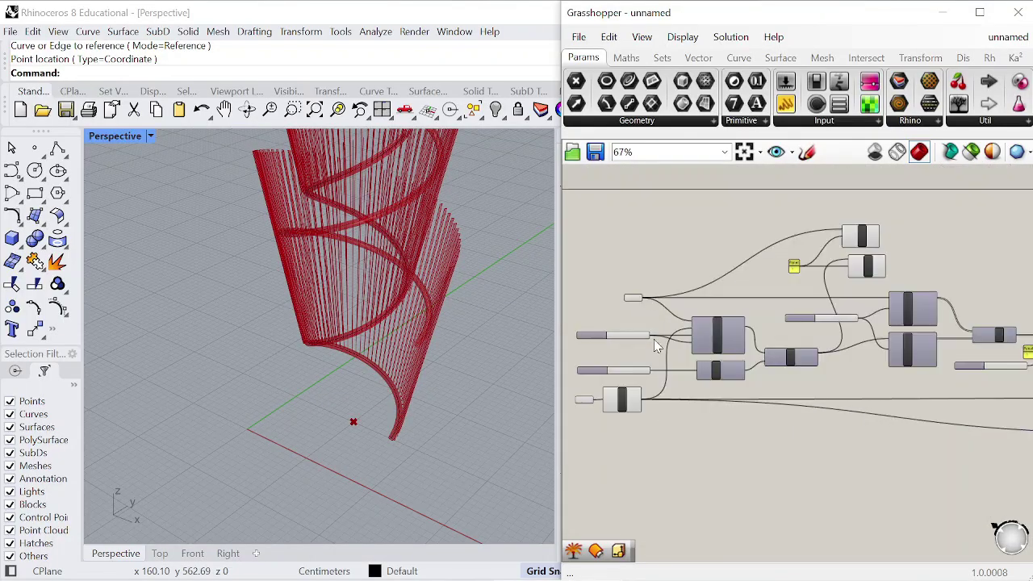
drag(743, 502, 580, 226)
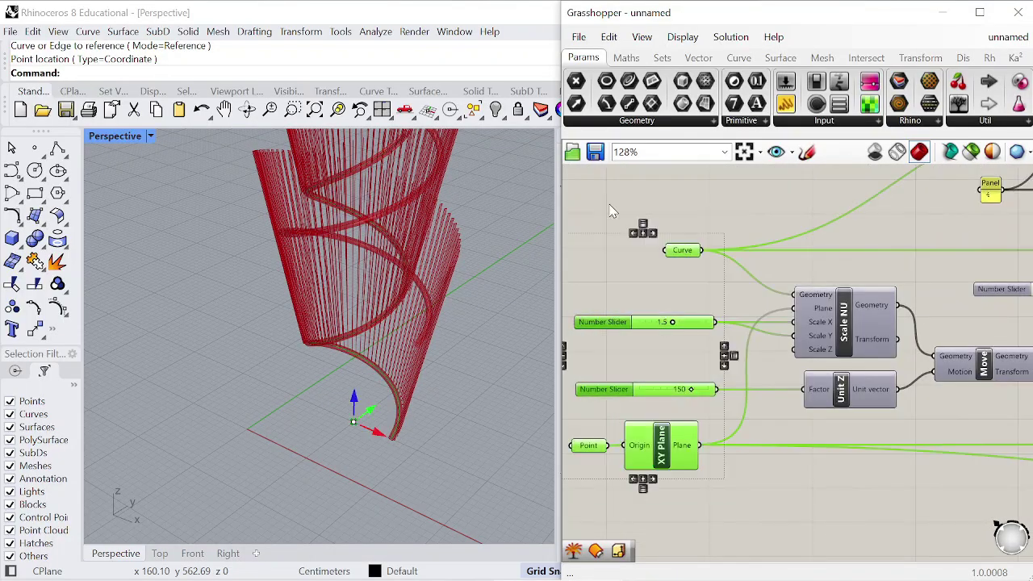
right_click(653, 185)
click(702, 210)
scroll(689, 274, down, 6)
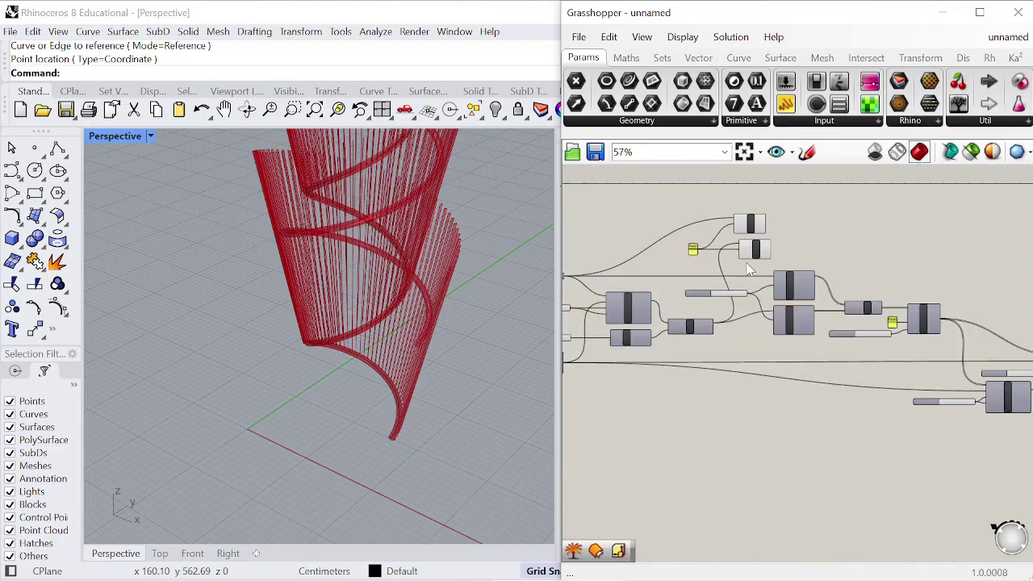
- Bake the Edge Surface slats into the Rhino document
scroll(924, 331, up, 4)
click(878, 343)
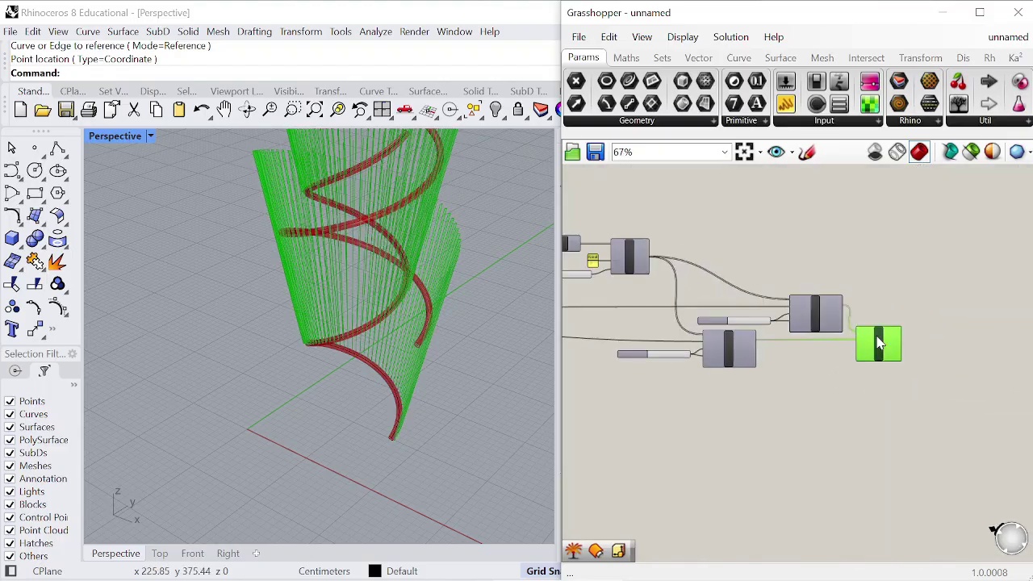
right_click(889, 273)
click(942, 352)
click(942, 355)
- Examine the baked slats and their spacing around the piped spirals in the Top and Perspective views
scroll(425, 294, down, 8)
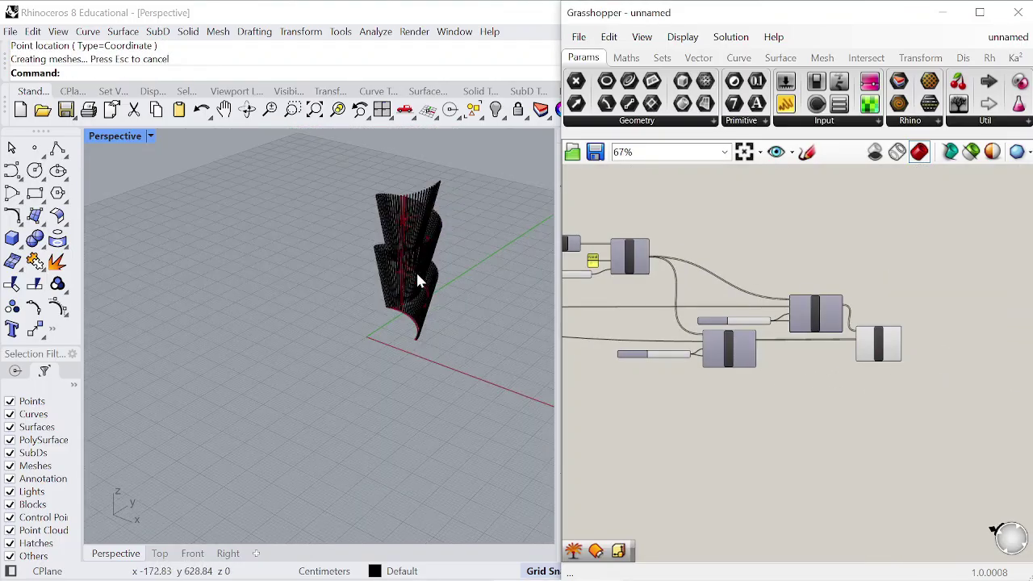
right_drag(416, 270, 125, 500)
click(161, 554)
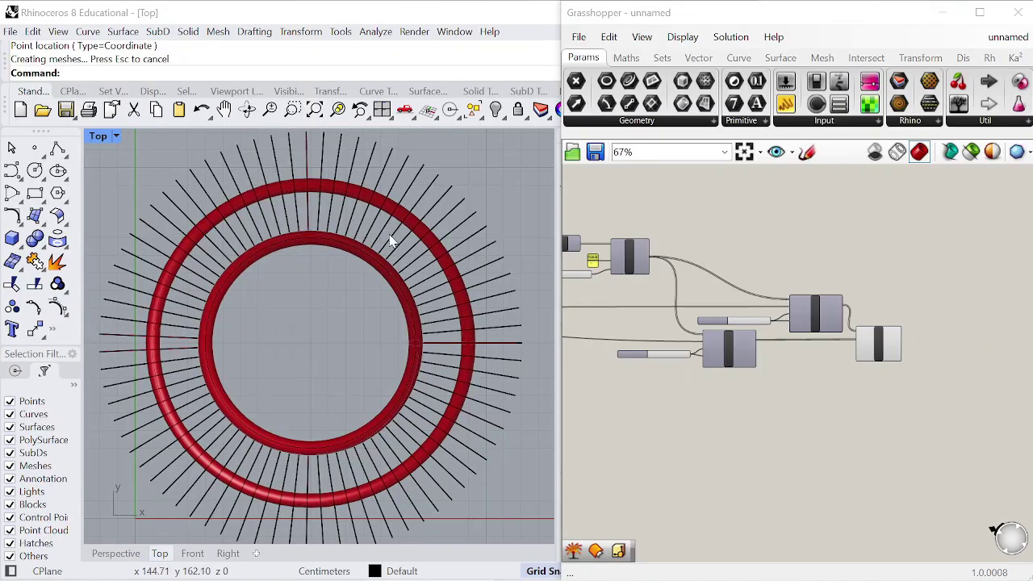
scroll(392, 242, up, 5)
scroll(375, 270, down, 3)
click(115, 553)
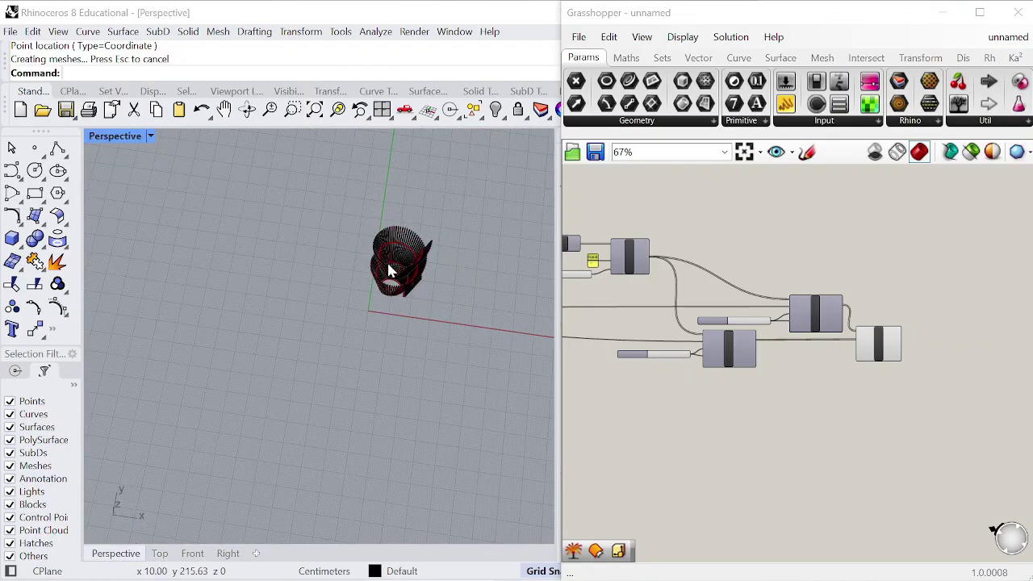
mouse_move(392, 272)
right_down()
mouse_move(392, 237)
mouse_move(382, 285)
right_up()
scroll(384, 253, up, 5)
scroll(385, 249, down, 8)
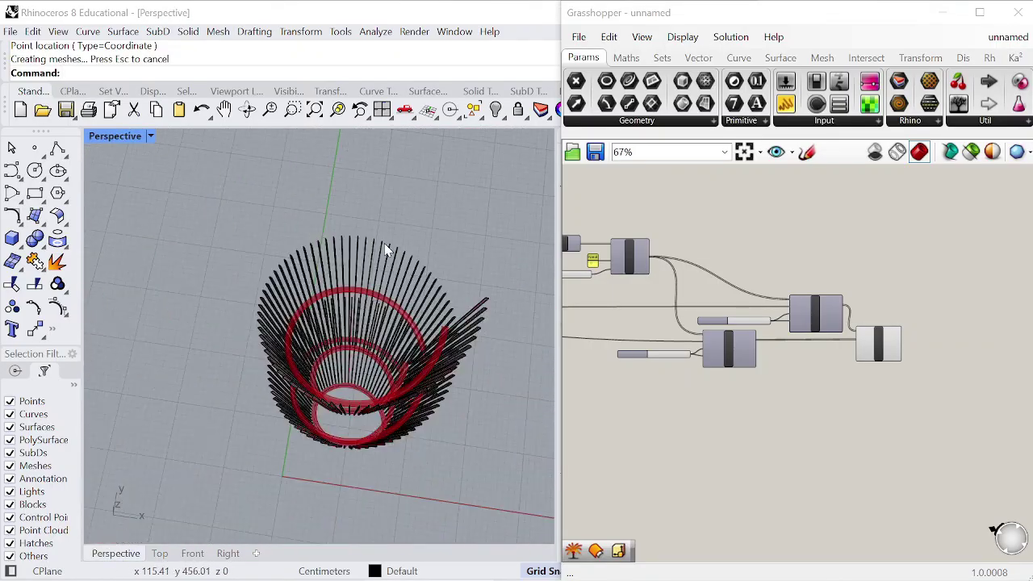
- Offset all the slat surfaces with OffsetSrf into solids, using distance 2, sharp corners, both sides and deleted input
key(ctrl+a)
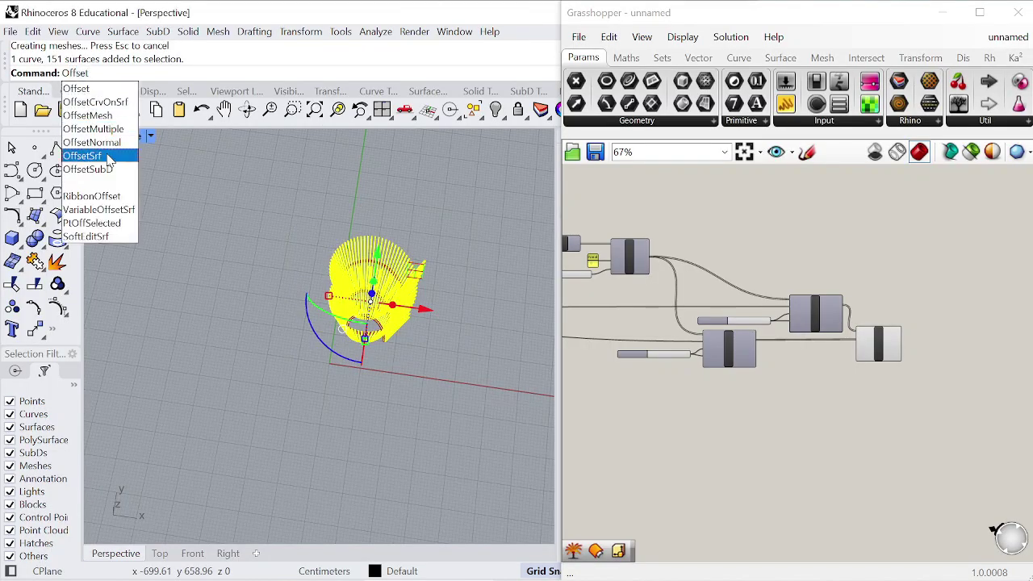
click(109, 156)
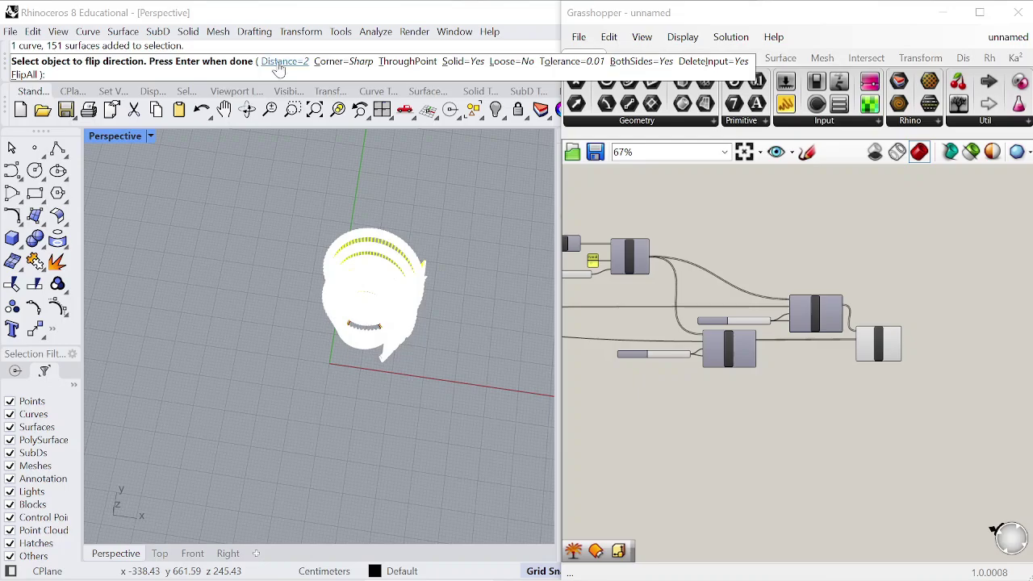
scroll(387, 228, up, 10)
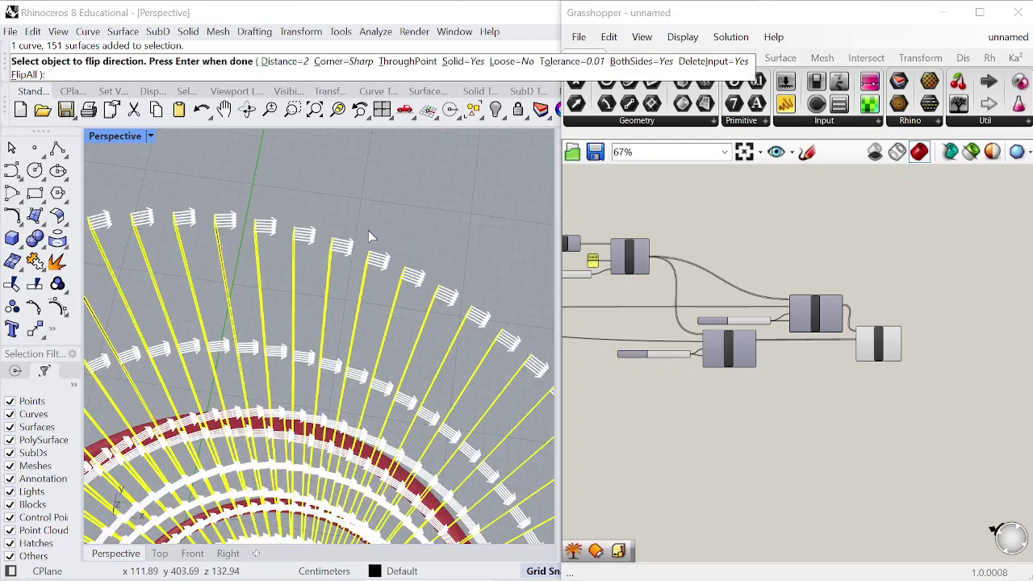
click(161, 553)
scroll(299, 282, up, 5)
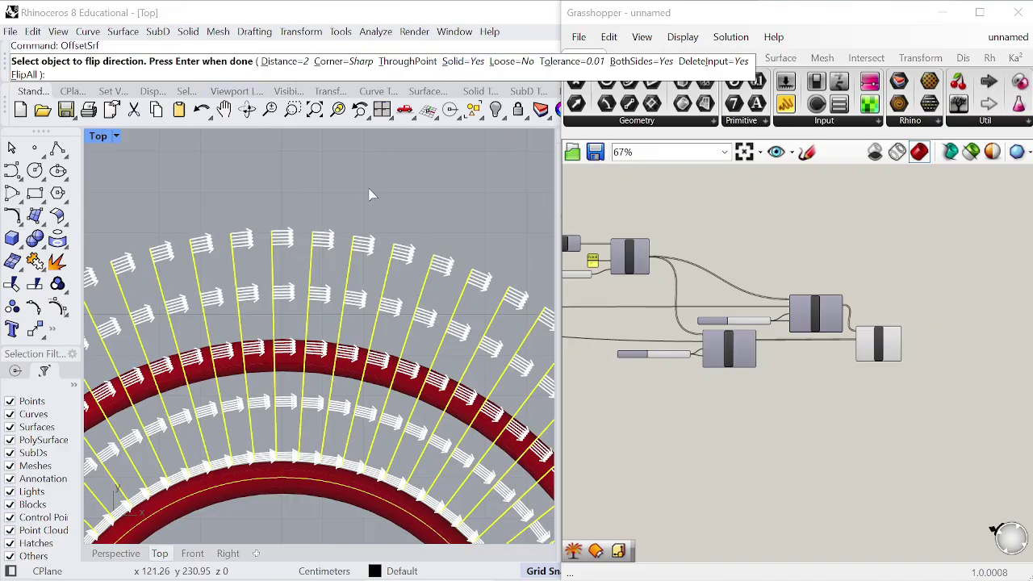
scroll(318, 182, down, 4)
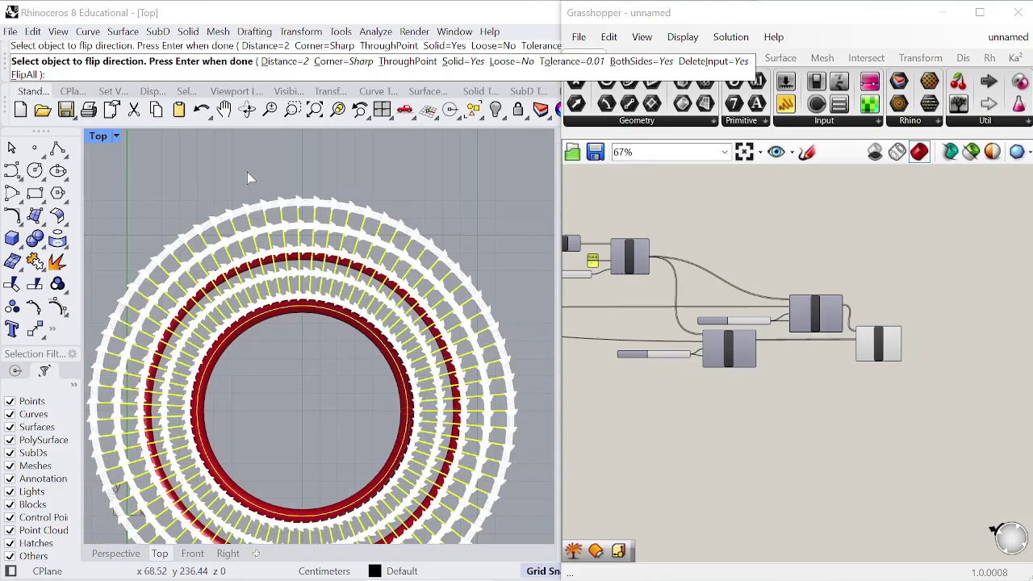
scroll(259, 173, down, 3)
scroll(258, 173, up, 3)
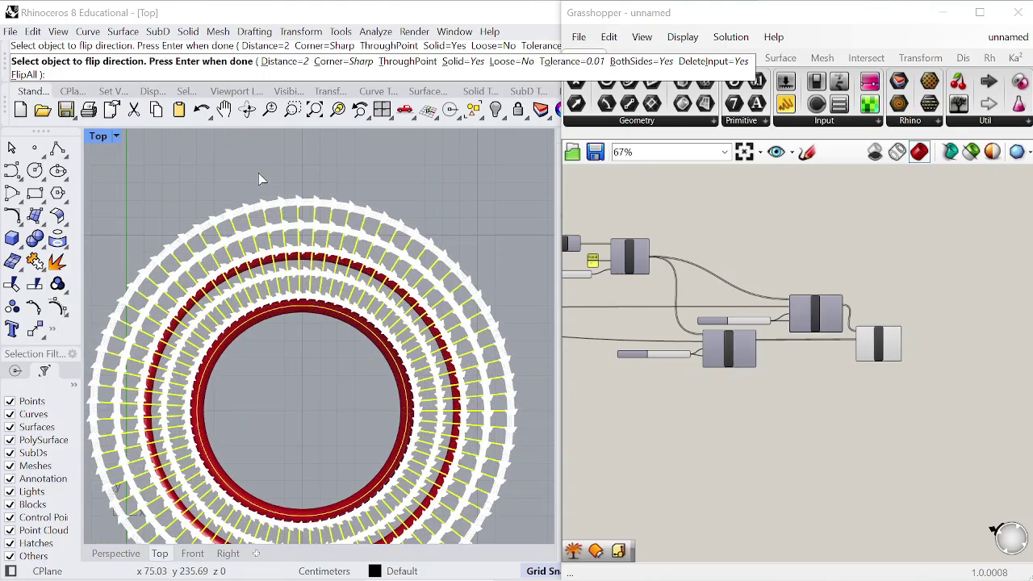
scroll(259, 172, up, 1)
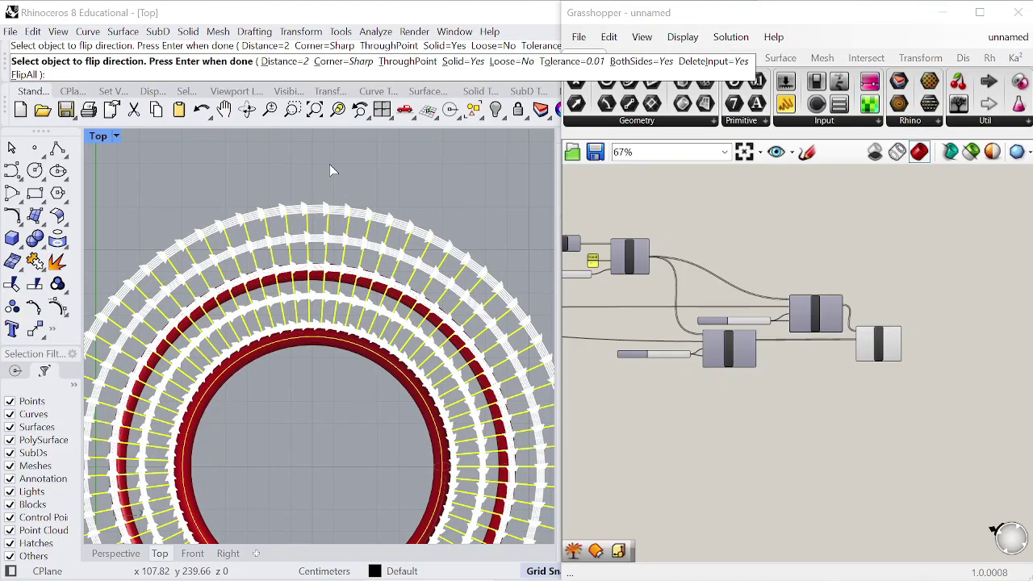
key(Return)
- Examine the thickened slats and their fit against the piped spirals in the Top and Perspective views
scroll(344, 213, up, 2)
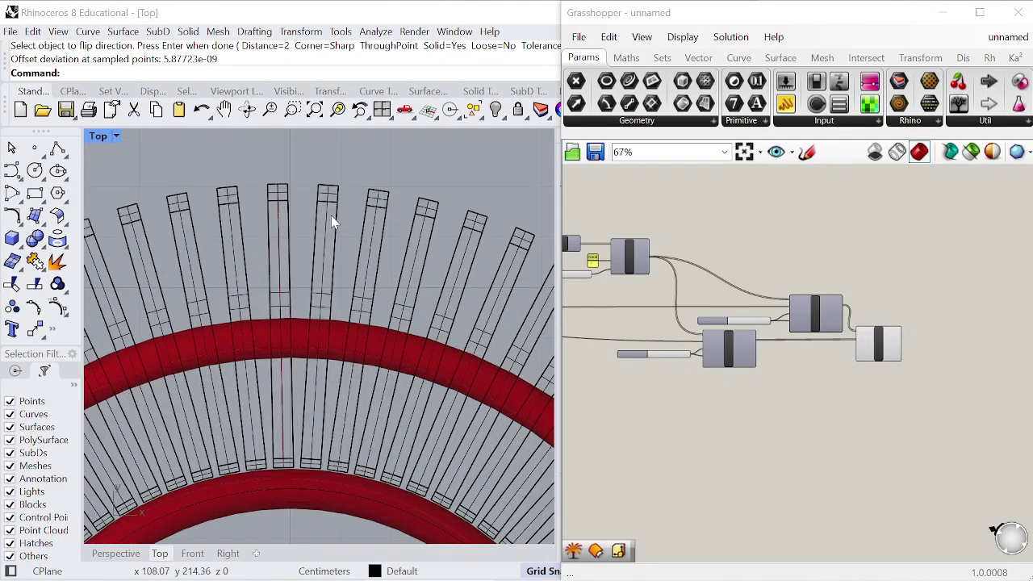
click(115, 555)
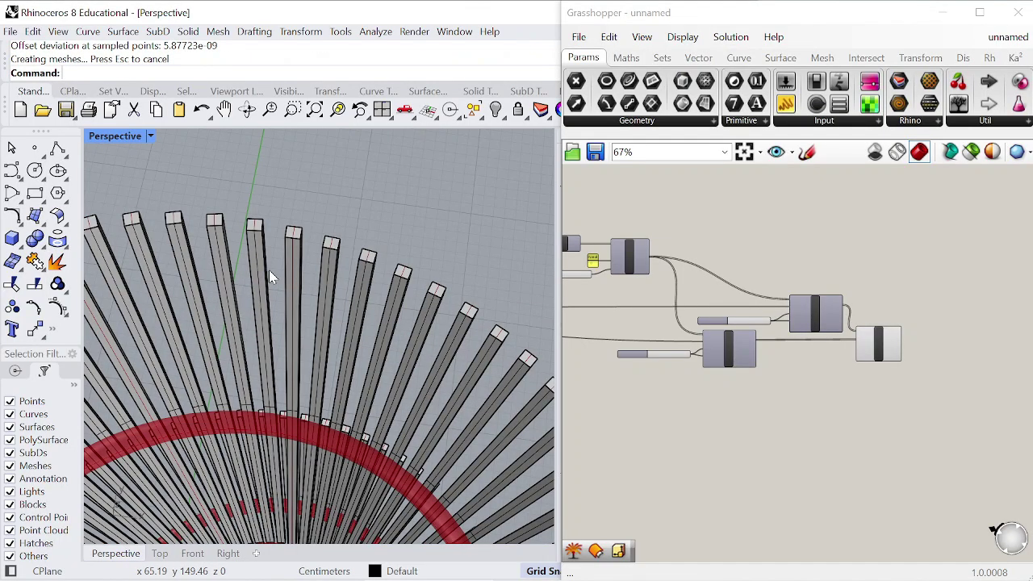
click(297, 248)
click(358, 205)
click(331, 257)
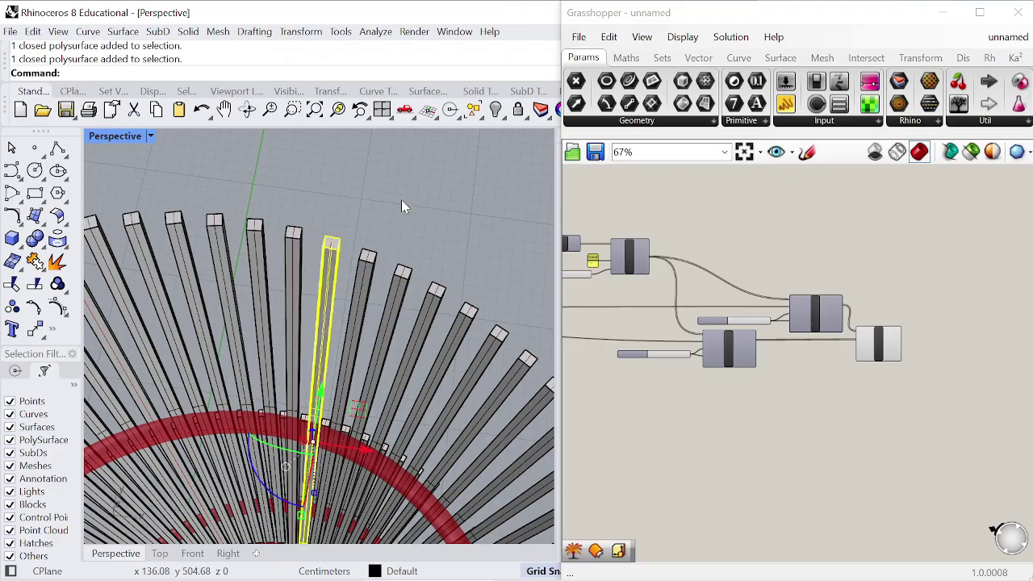
click(349, 211)
scroll(349, 211, down, 3)
right_drag(322, 237, 316, 330)
scroll(318, 277, up, 5)
scroll(322, 284, down, 7)
scroll(317, 329, up, 4)
scroll(337, 316, down, 4)
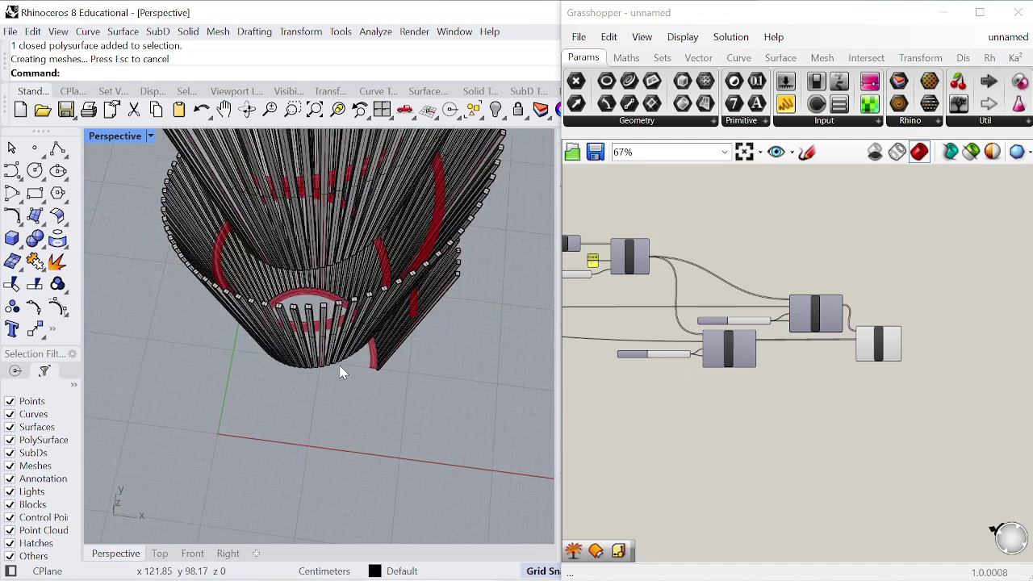
scroll(881, 299, down, 3)
scroll(881, 298, up, 6)
- Bake both Pipe components into the Rhino document
click(742, 257)
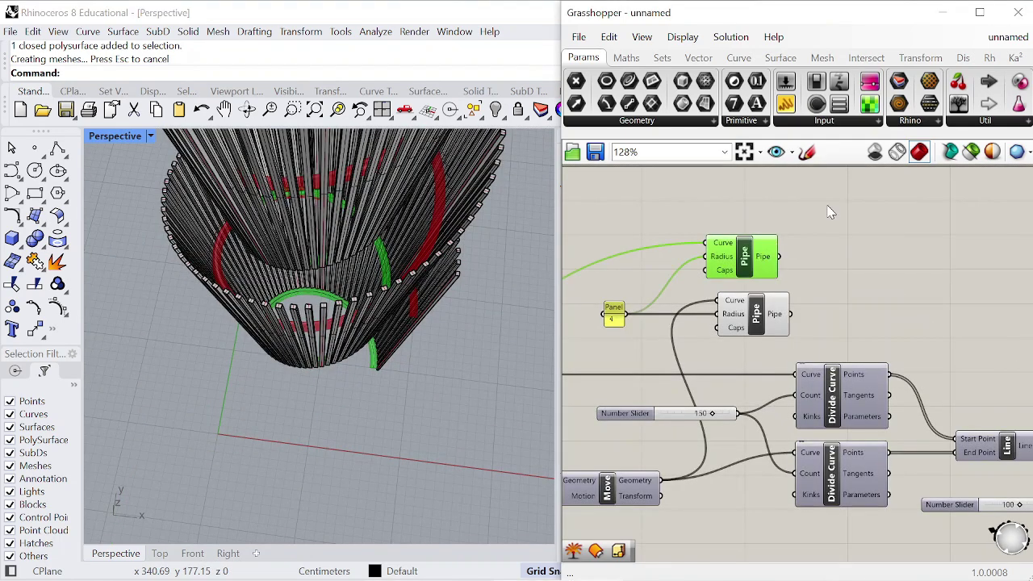
right_click(828, 208)
click(886, 287)
click(755, 315)
right_click(838, 216)
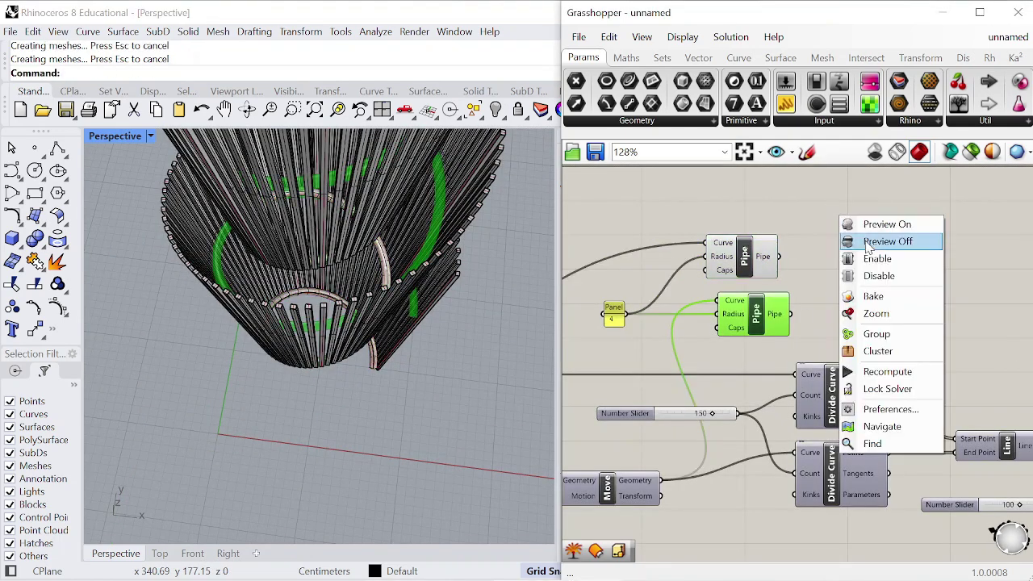
click(885, 298)
click(883, 297)
- Turn off the preview of both Pipe components
scroll(318, 309, down, 8)
scroll(319, 311, up, 7)
right_drag(324, 321, 334, 269)
drag(861, 332, 729, 255)
right_click(783, 207)
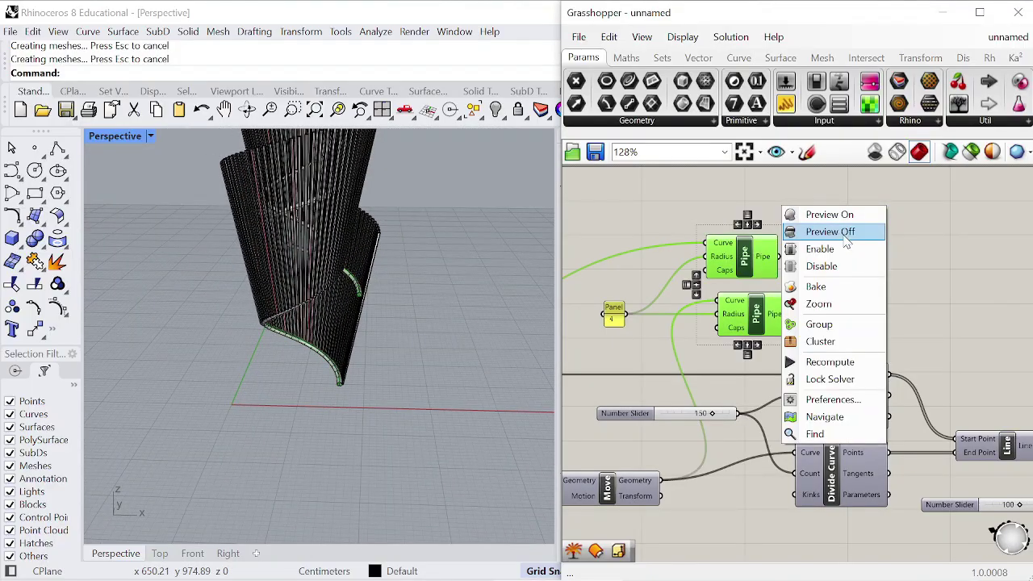
click(815, 235)
- Turn off the preview of the Edge Surface component at the end of the definition
scroll(756, 259, down, 5)
scroll(758, 258, down, 4)
scroll(841, 267, up, 6)
click(898, 373)
right_click(889, 288)
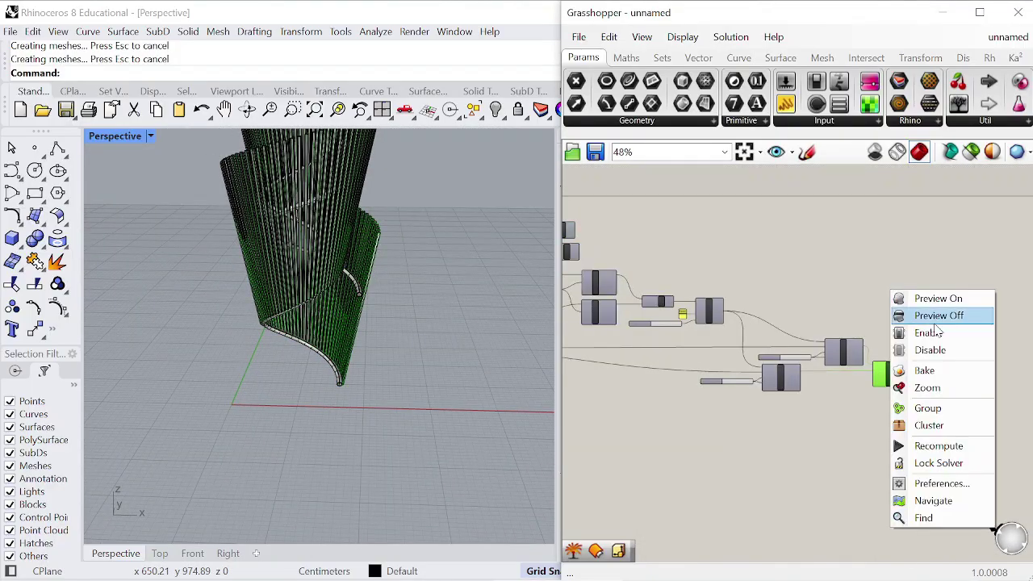
click(950, 322)
- Display the Perspective viewport in Rendered mode and inspect the complete spiral structure from several angles
scroll(327, 208, down, 3)
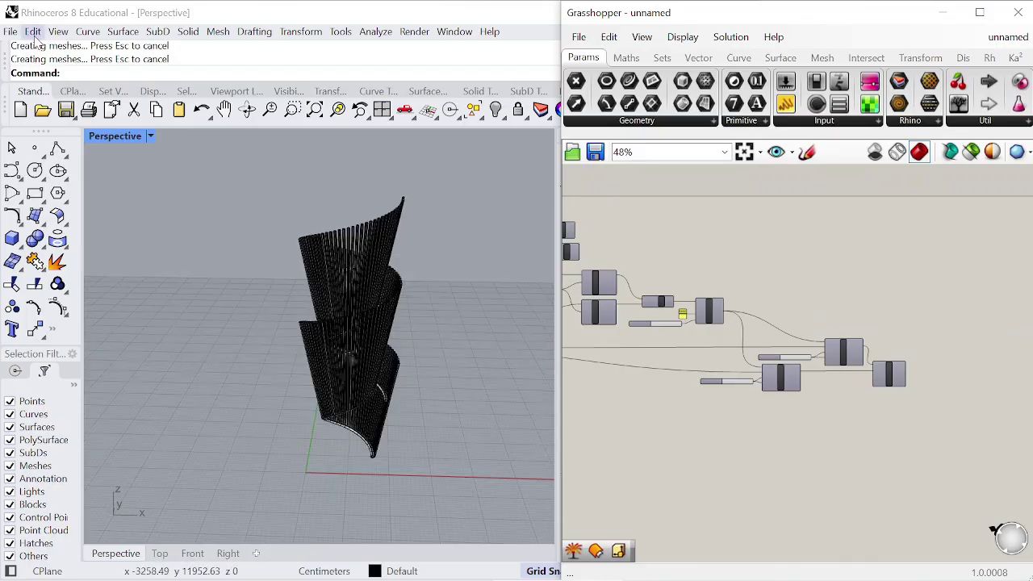
click(58, 31)
click(143, 370)
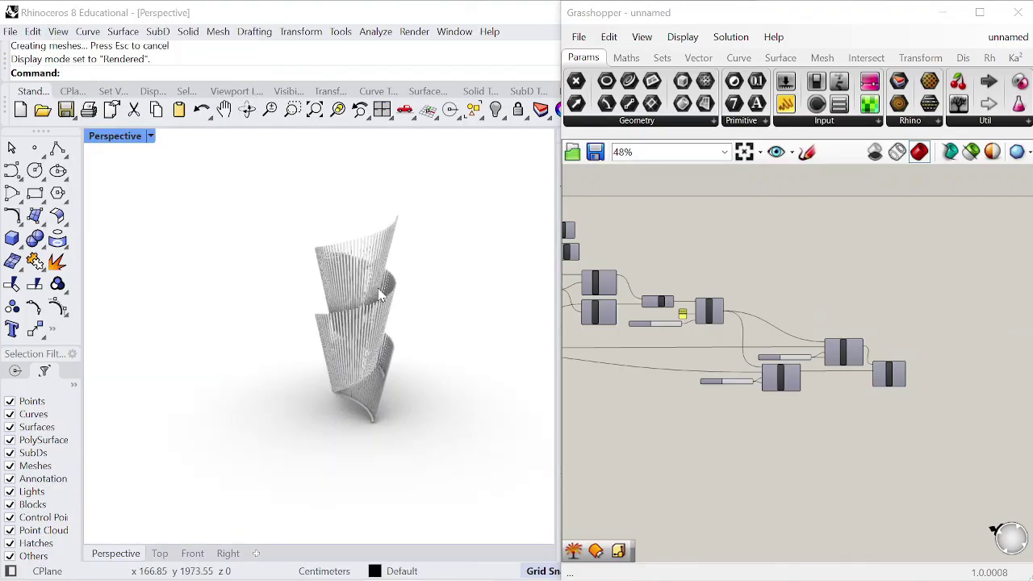
right_drag(379, 296, 288, 401)
scroll(398, 351, up, 6)
scroll(274, 432, up, 5)
scroll(312, 363, down, 8)
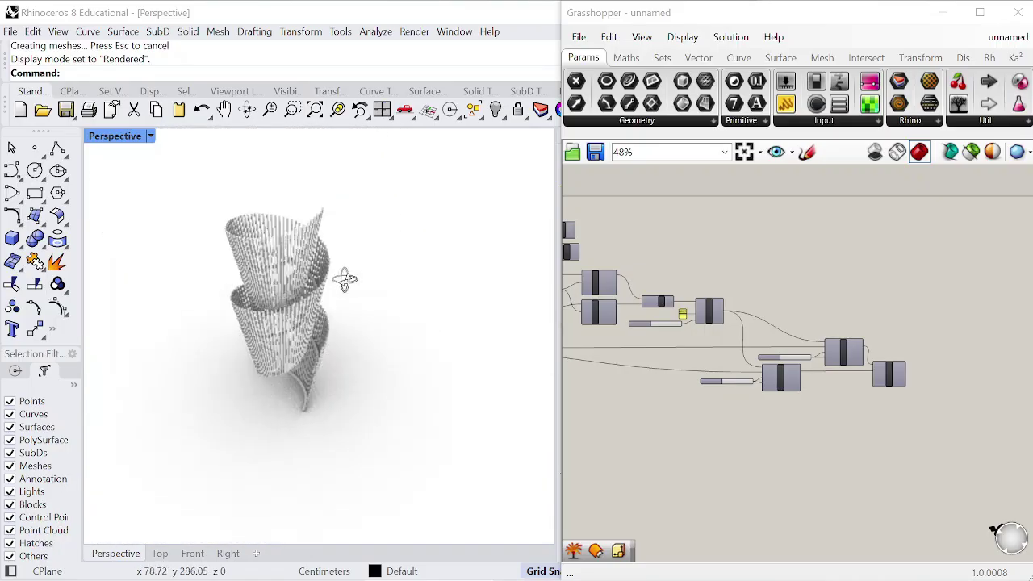
right_drag(344, 279, 393, 219)
- Return the Perspective viewport to Shaded display and check the structure in the Top and Perspective views
click(57, 31)
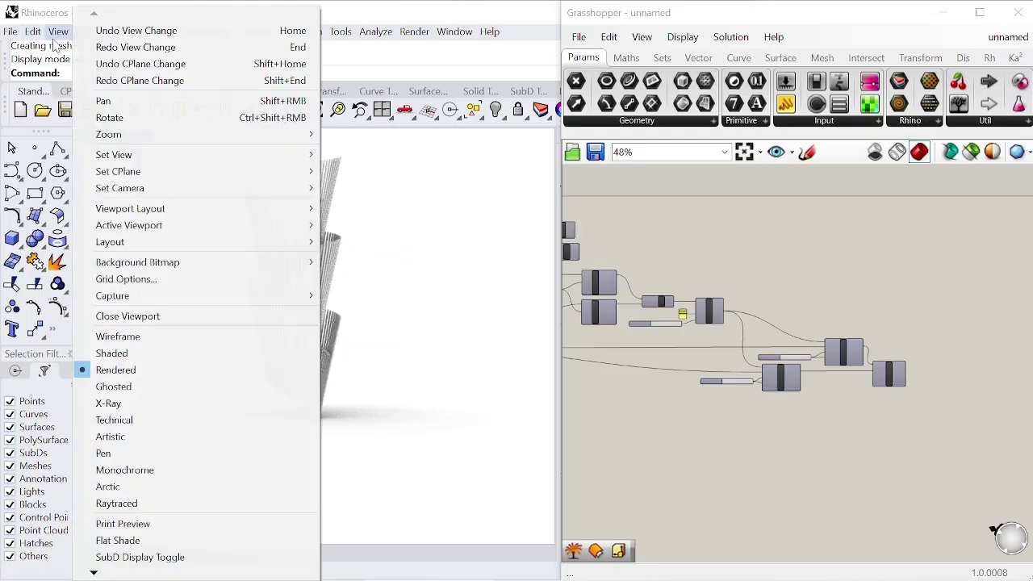
click(134, 351)
right_drag(373, 372, 328, 306)
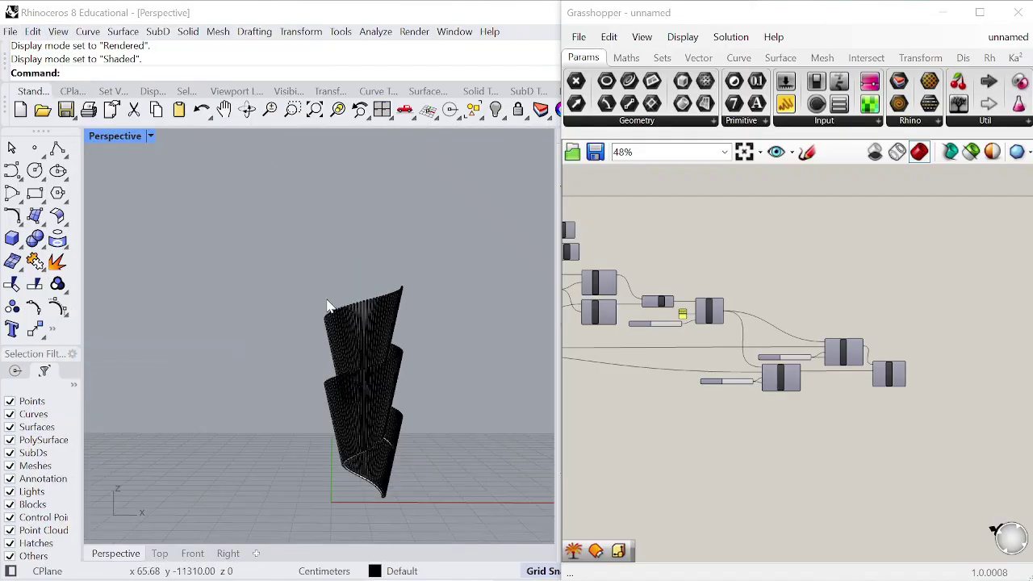
click(160, 552)
scroll(322, 300, down, 5)
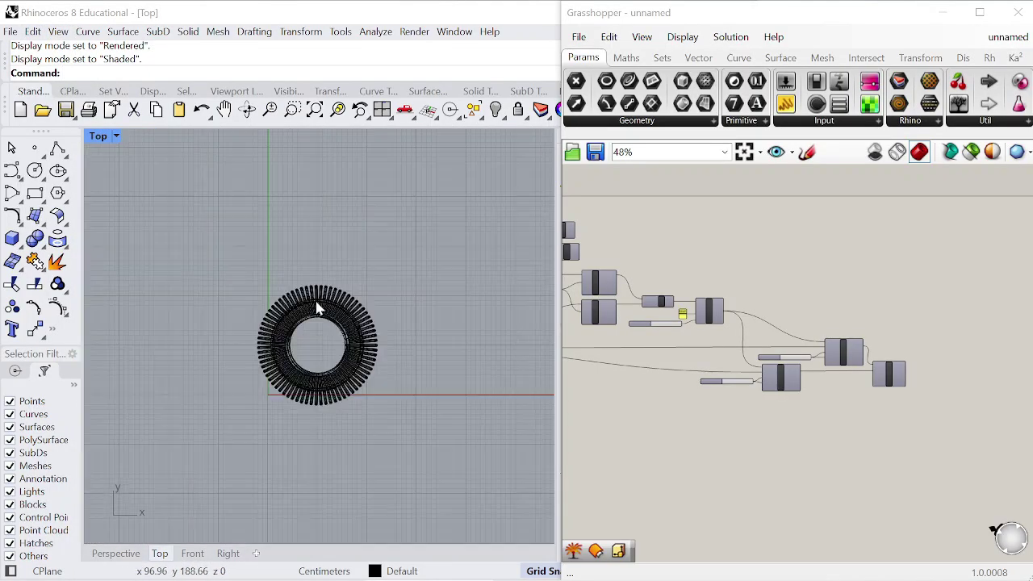
click(121, 552)
scroll(263, 326, down, 8)
scroll(318, 387, up, 7)
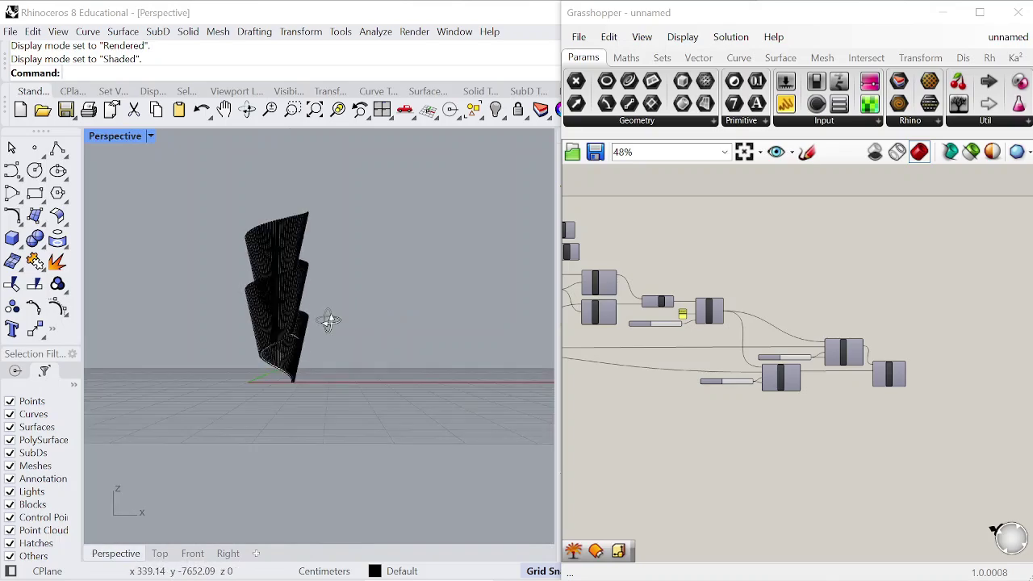
right_drag(330, 321, 324, 365)
- Minimize the Grasshopper window and maximize the Rhino window, leaving nothing selected
drag(182, 193, 361, 425)
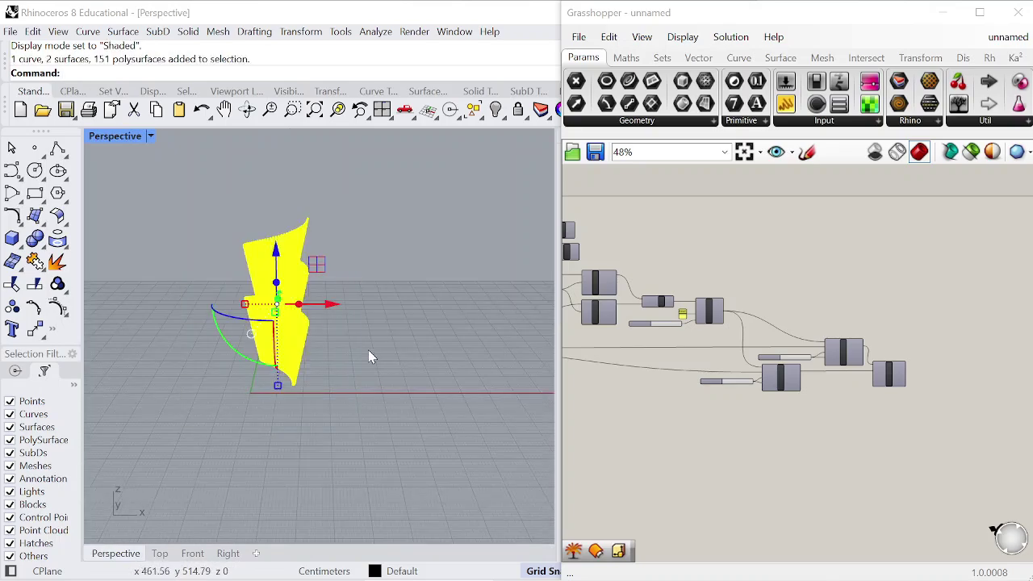
click(954, 17)
click(702, 13)
click(513, 292)
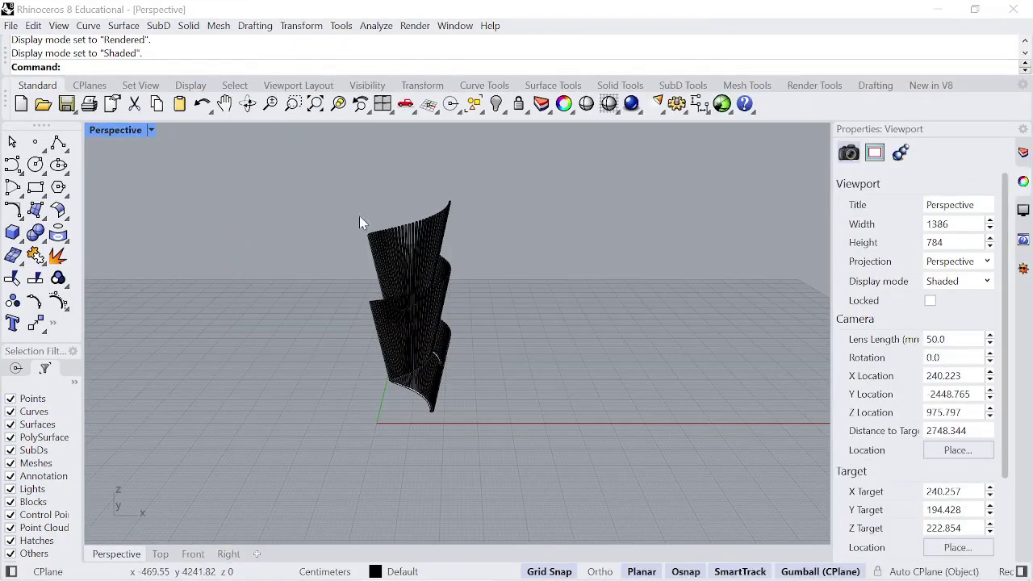
- Select the whole baked structure, open its material properties and clear the selection
drag(309, 180, 554, 480)
scroll(426, 323, up, 9)
scroll(466, 328, down, 2)
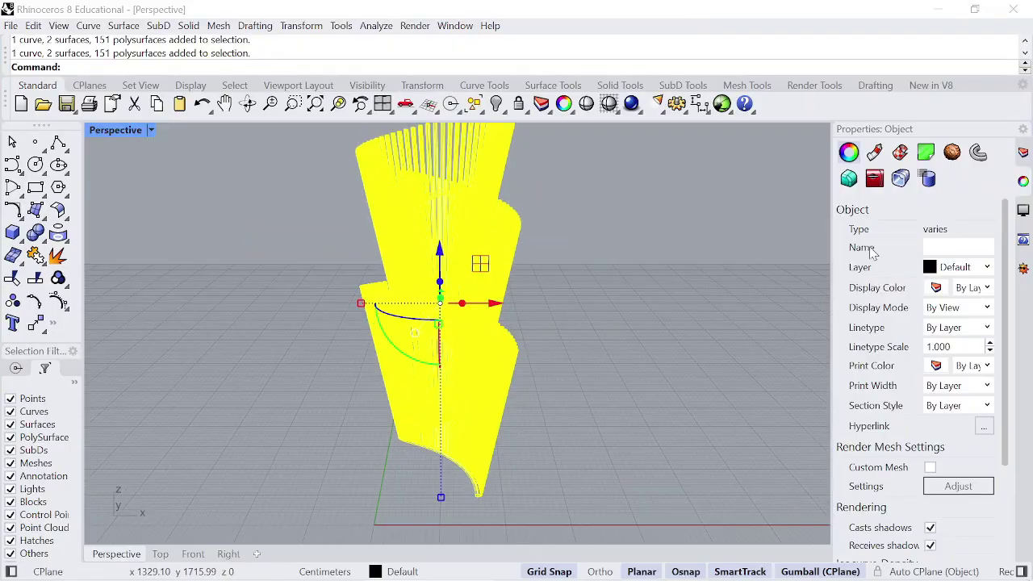
click(878, 153)
click(601, 288)
- Select the whole structure and remove the two spiral pipes from the selection
scroll(392, 191, down, 2)
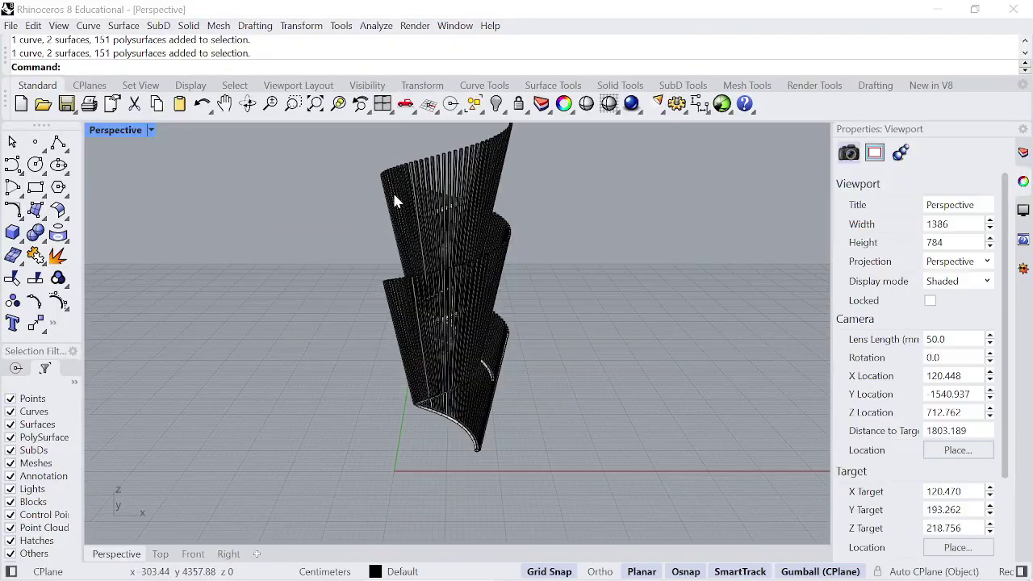
scroll(347, 161, down, 2)
click(427, 356)
scroll(427, 356, up, 5)
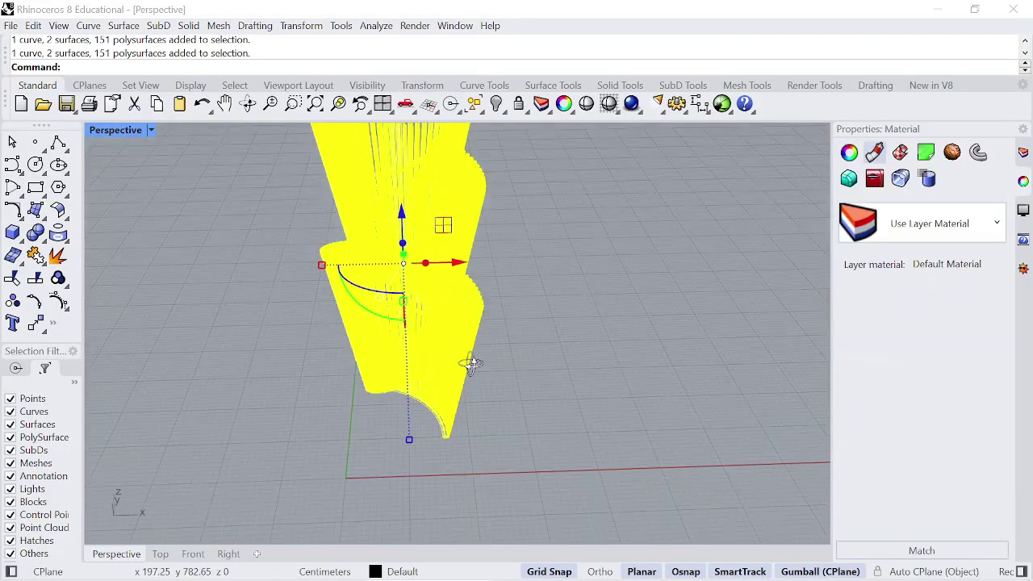
right_drag(468, 362, 395, 266)
scroll(440, 319, up, 5)
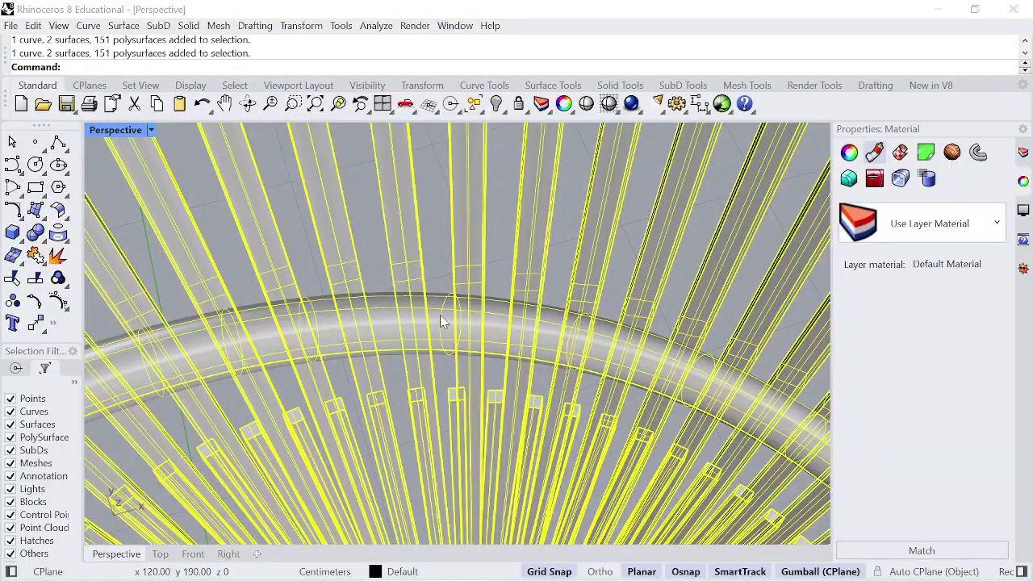
ctrl+click(440, 320)
scroll(440, 320, down, 5)
right_drag(439, 321, 484, 363)
scroll(531, 394, up, 6)
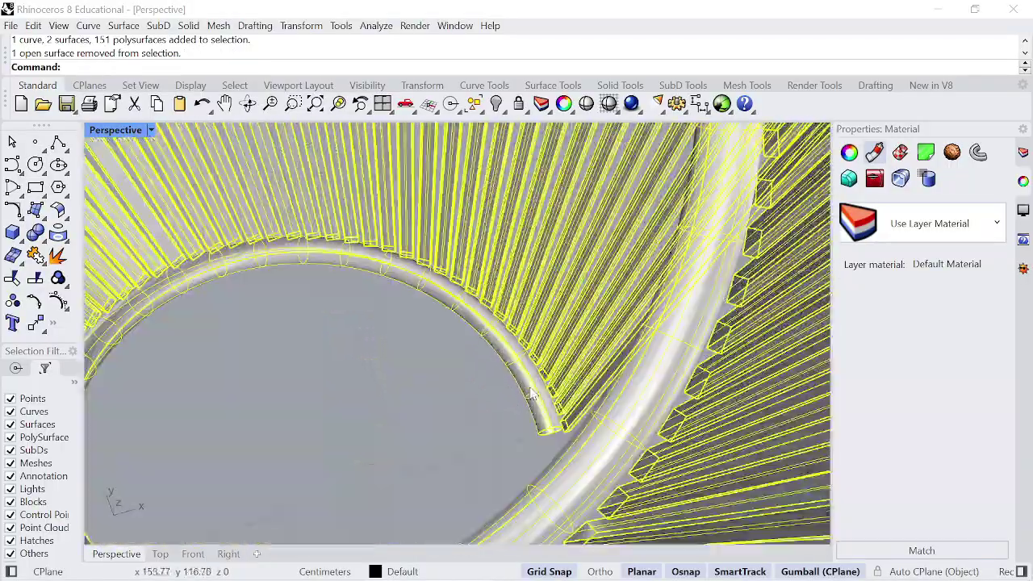
ctrl+click(531, 394)
- Give the selected slats their own material instead of the layer material and set its type to Plastic
right_drag(531, 394, 450, 345)
right_drag(584, 305, 576, 355)
scroll(575, 365, down, 5)
scroll(594, 347, up, 5)
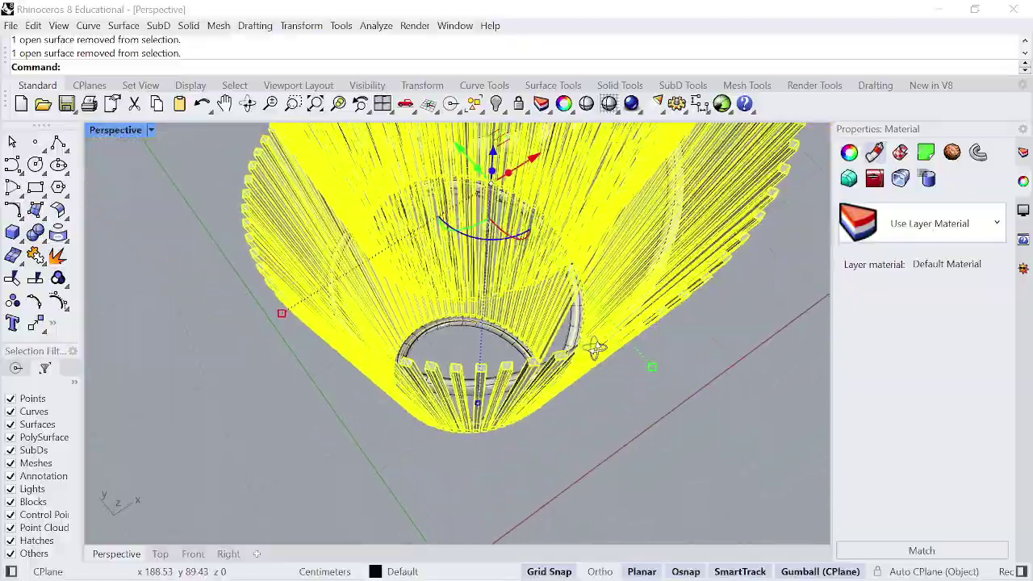
right_drag(637, 339, 547, 341)
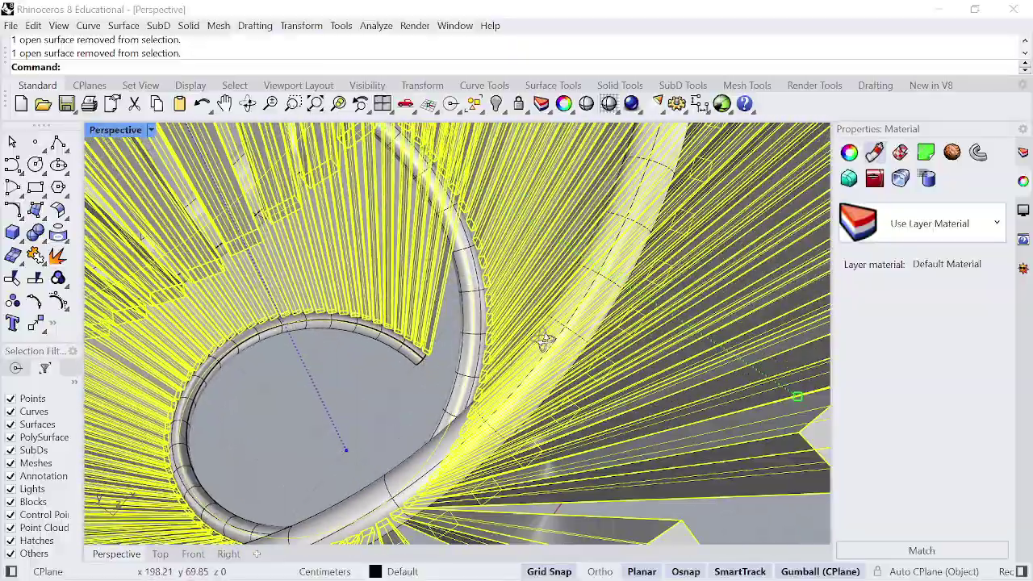
scroll(519, 299, down, 5)
scroll(500, 259, up, 2)
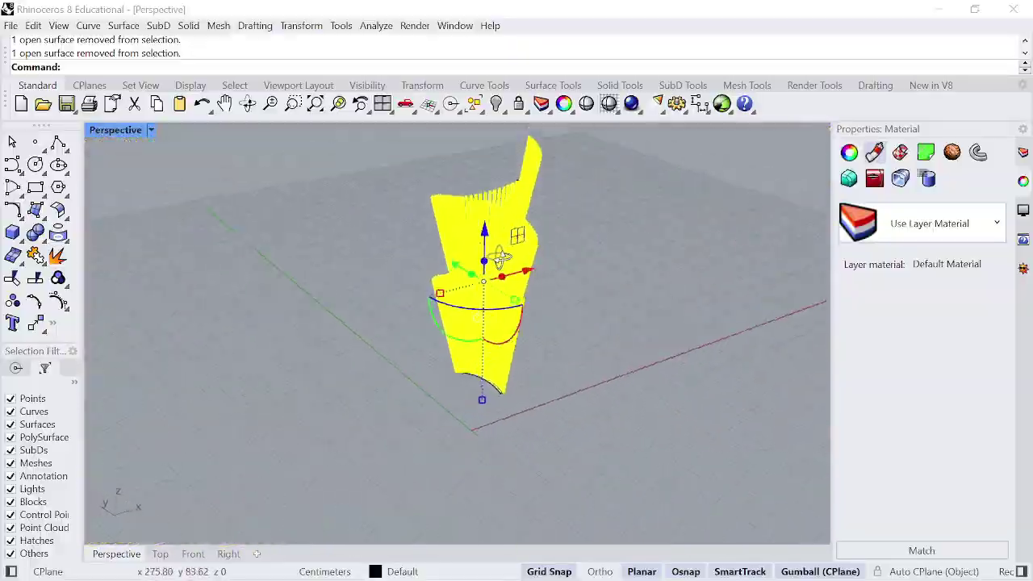
click(969, 225)
click(934, 425)
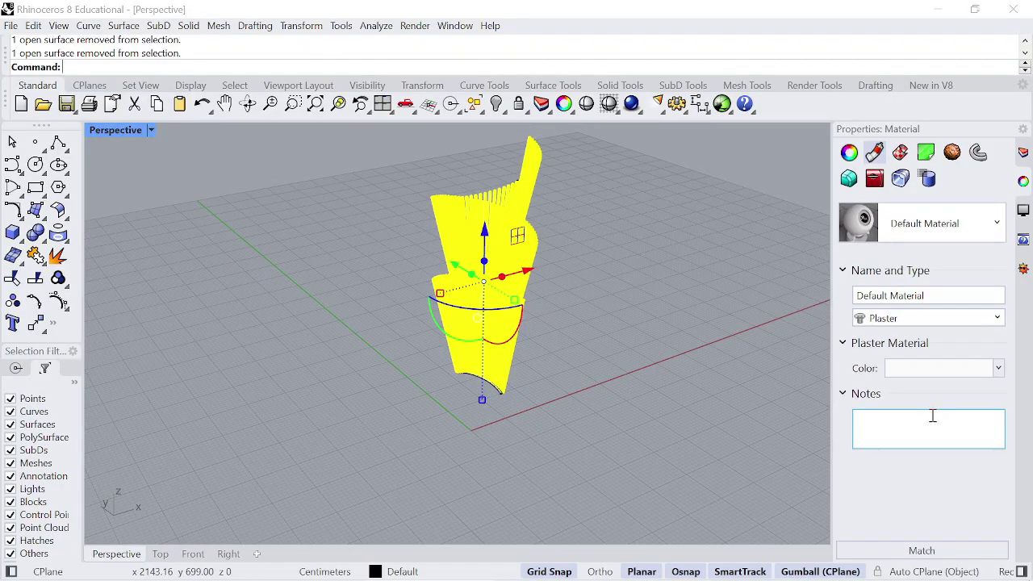
click(928, 319)
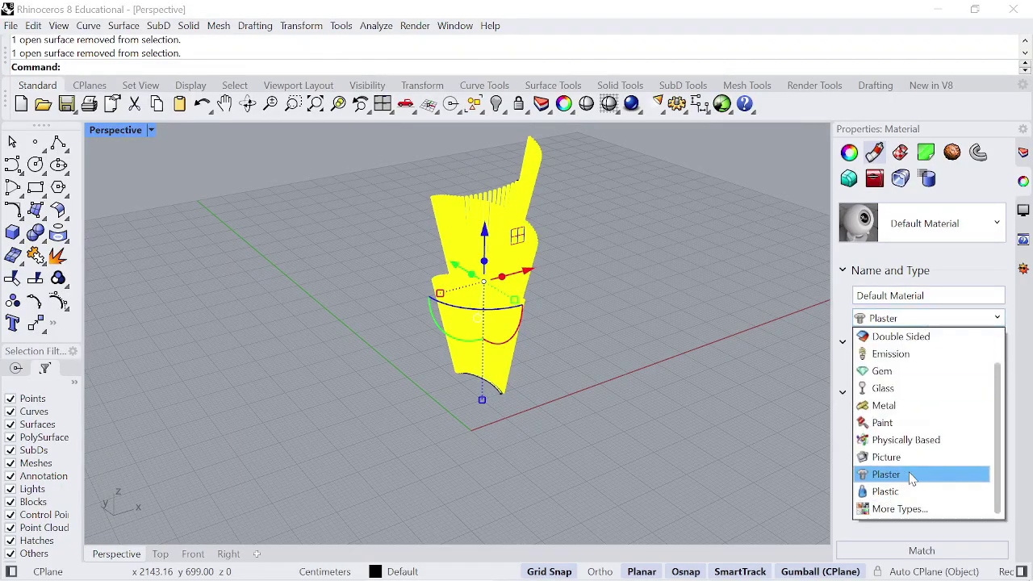
click(895, 492)
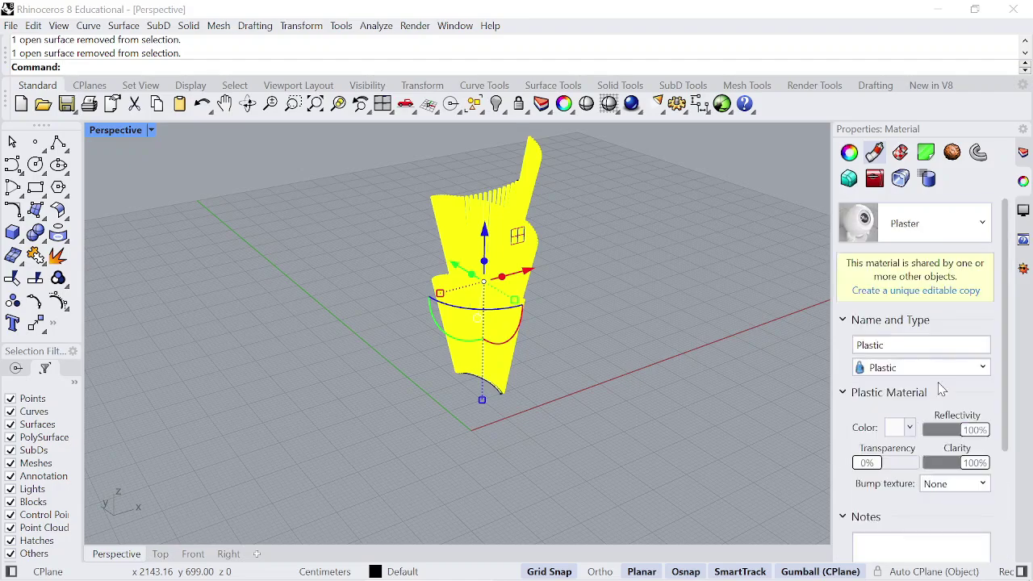
- Set the slats' plastic material color to brown and its reflectivity to 63%, and clear the selection
click(911, 429)
click(839, 444)
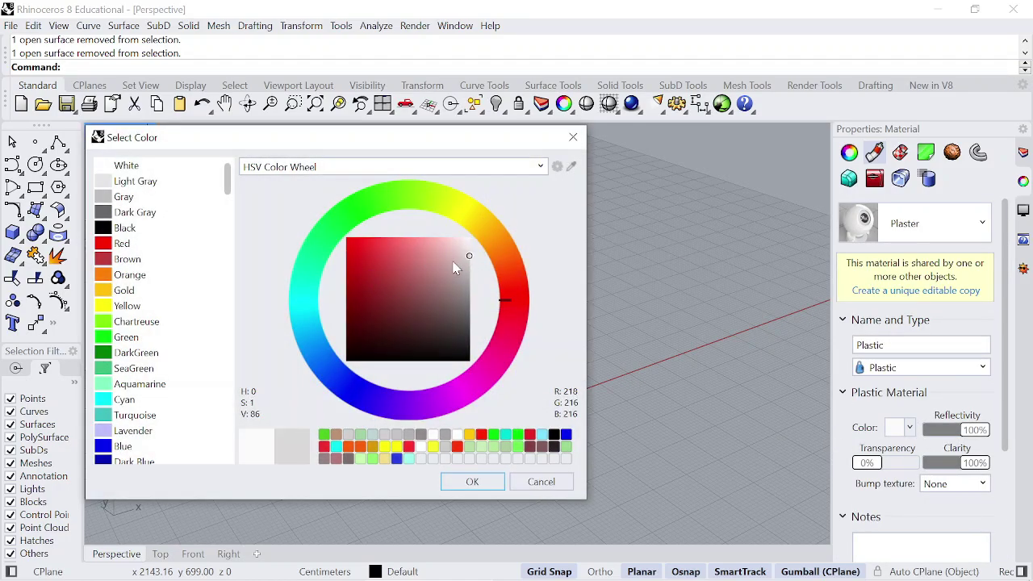
drag(505, 280, 501, 256)
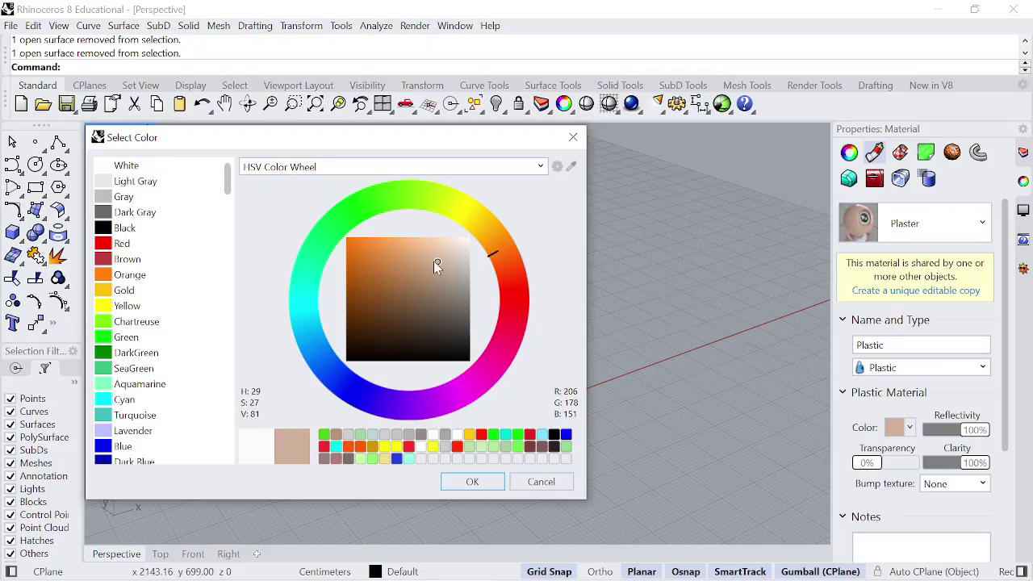
click(474, 482)
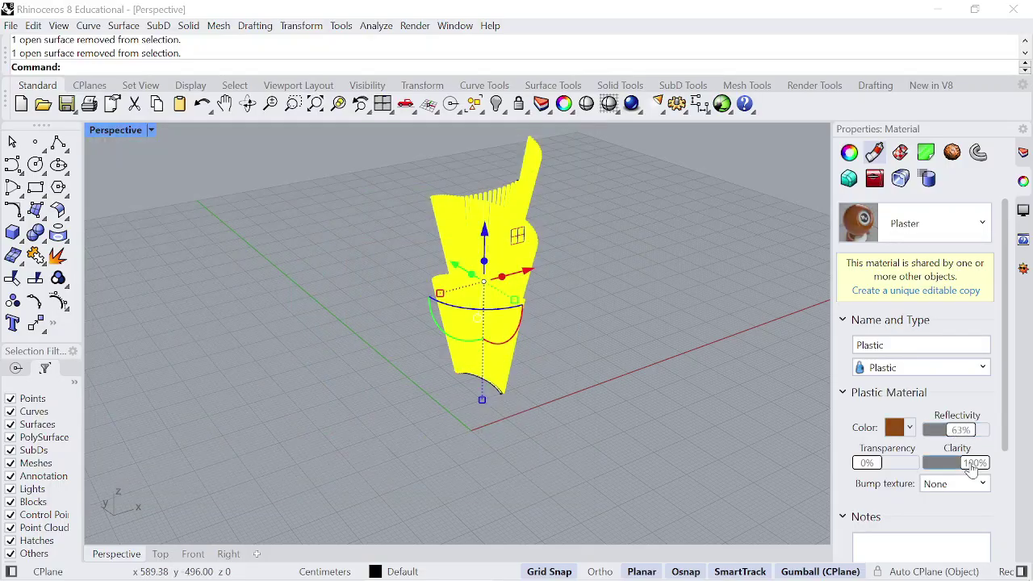
click(649, 421)
- Preview the slats' material in Rendered display mode from several angles and return the Perspective view to Shaded
right_drag(579, 361, 574, 381)
scroll(481, 251, up, 4)
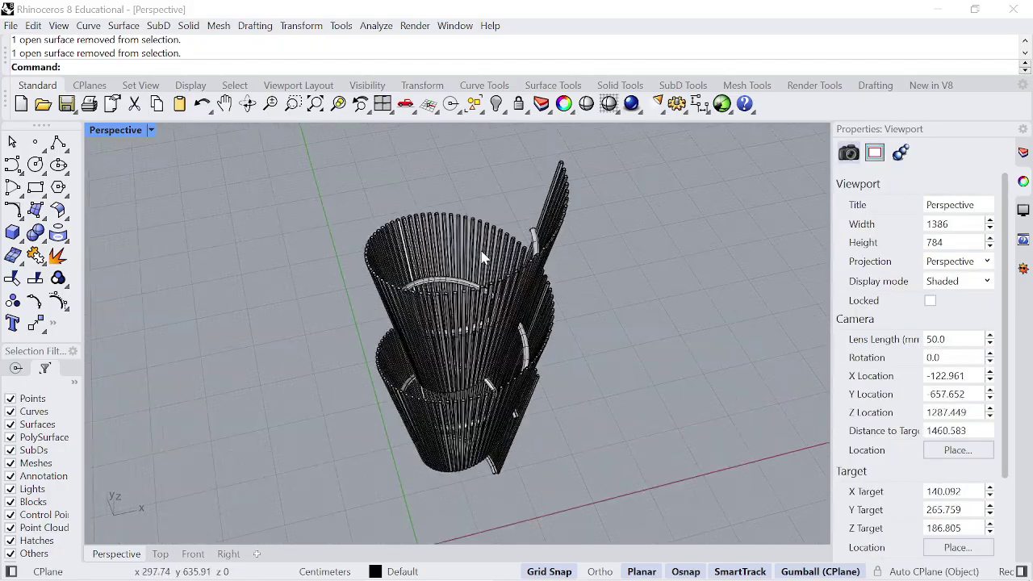
scroll(483, 257, down, 2)
right_drag(563, 333, 533, 283)
click(68, 29)
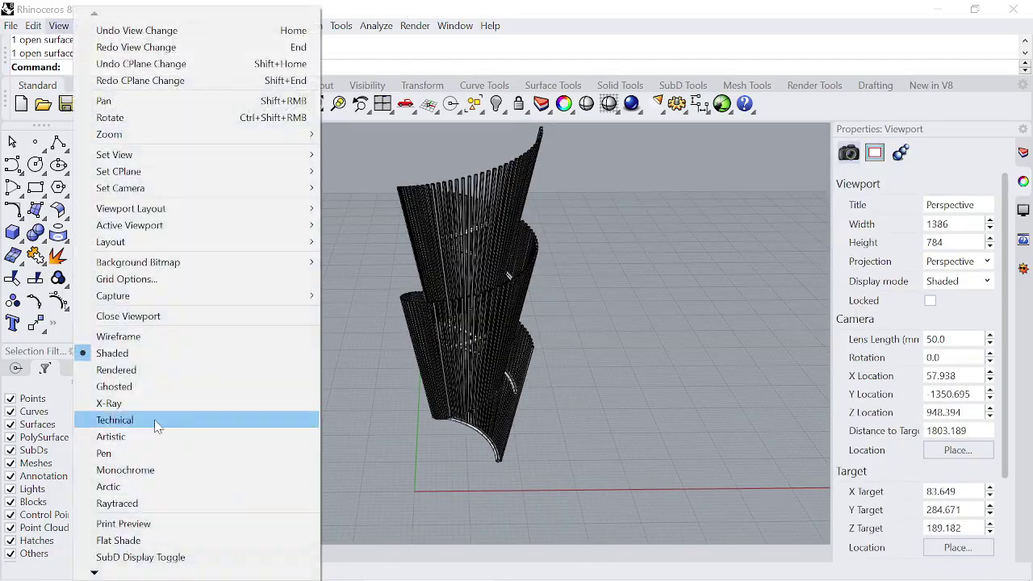
click(121, 369)
right_drag(397, 342, 347, 379)
scroll(396, 358, up, 2)
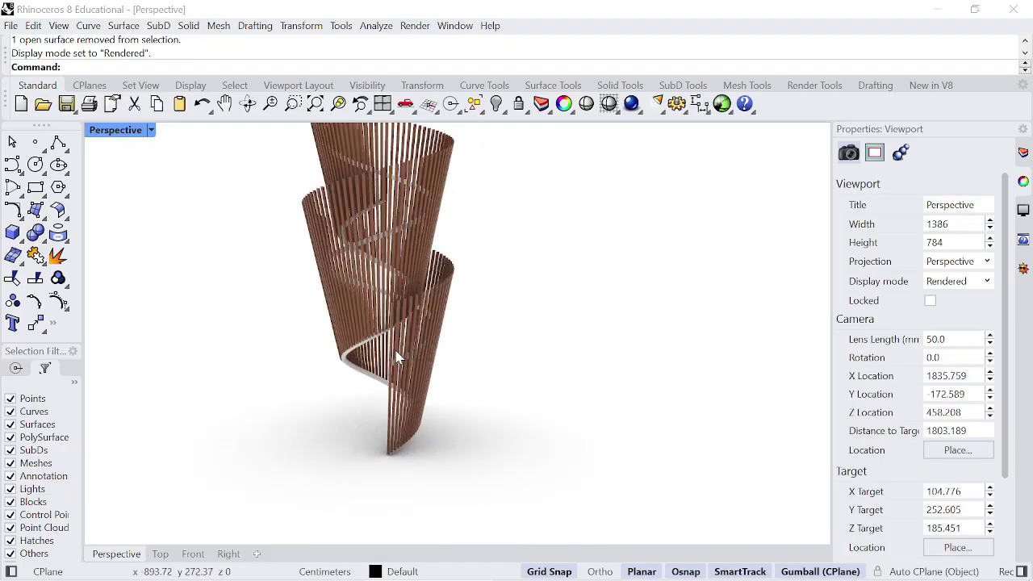
scroll(413, 368, up, 2)
scroll(415, 376, down, 2)
click(66, 28)
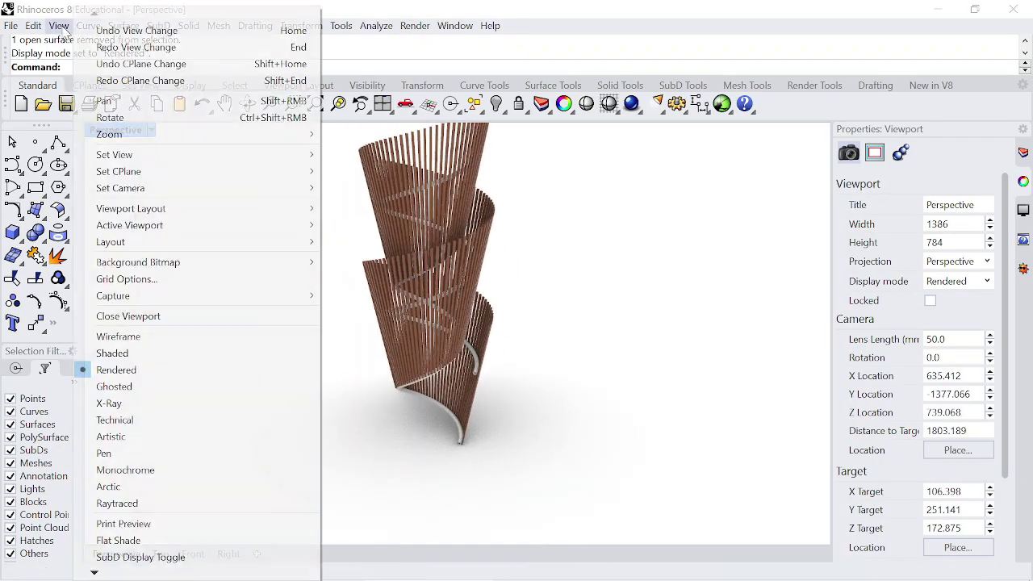
click(113, 352)
scroll(526, 347, down, 5)
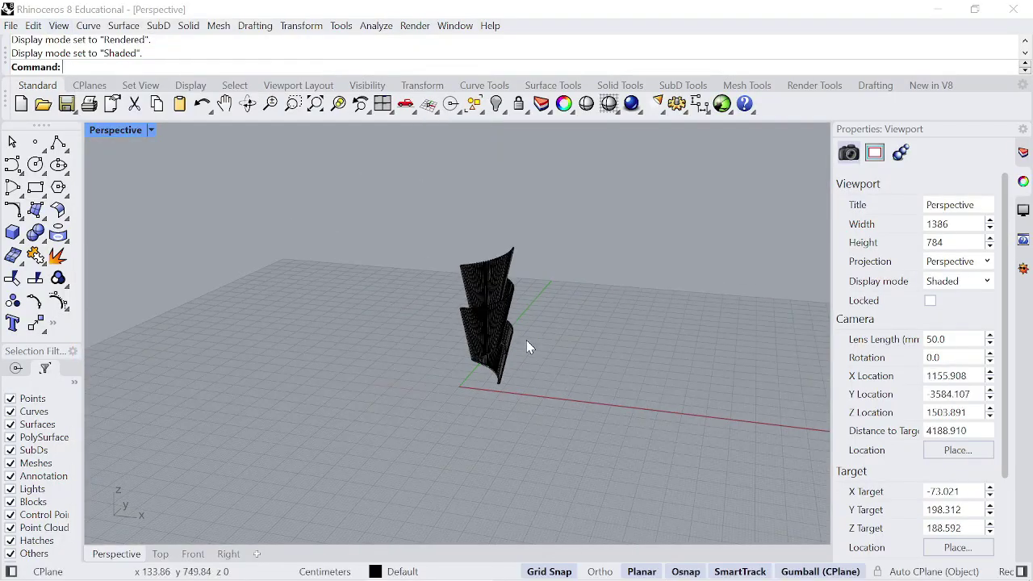
scroll(366, 280, up, 3)
- In the Front view, select the whole structure and lower it vertically so its slanted base sits below the ground axis
click(196, 558)
scroll(469, 282, up, 5)
drag(422, 196, 590, 423)
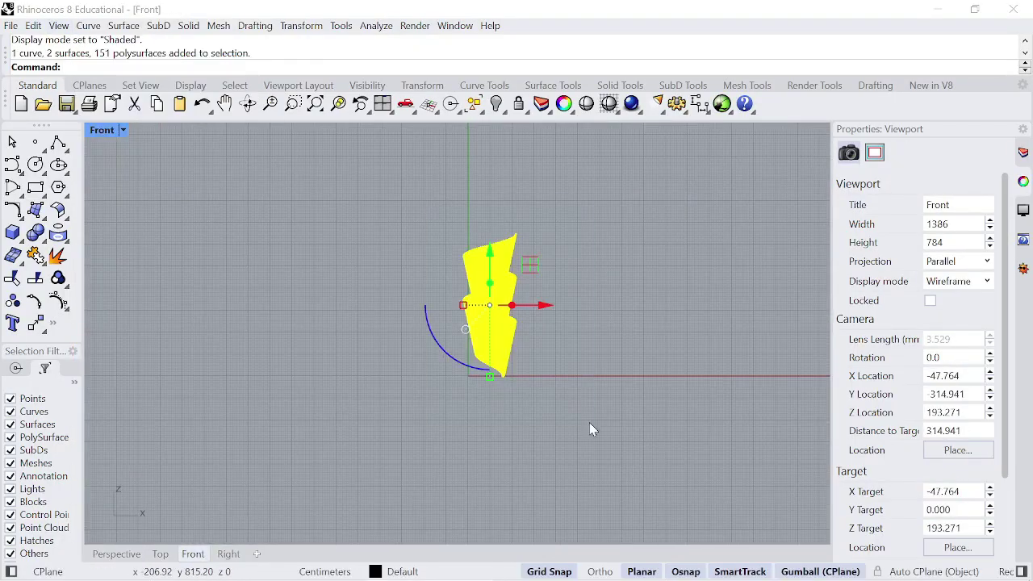
scroll(497, 295, up, 6)
drag(482, 256, 484, 313)
scroll(492, 316, up, 5)
scroll(536, 316, down, 4)
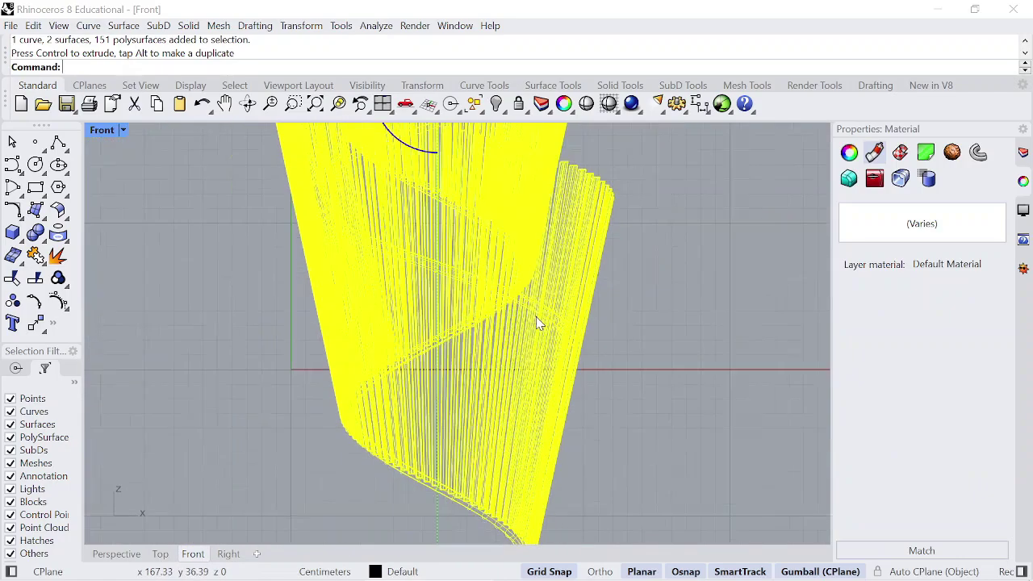
scroll(495, 208, up, 4)
- Select the whole structure again, move it up by 5 cm and clear the selection
drag(485, 201, 663, 442)
click(715, 405)
scroll(571, 440, up, 6)
scroll(589, 396, down, 12)
scroll(580, 337, up, 4)
drag(562, 296, 561, 292)
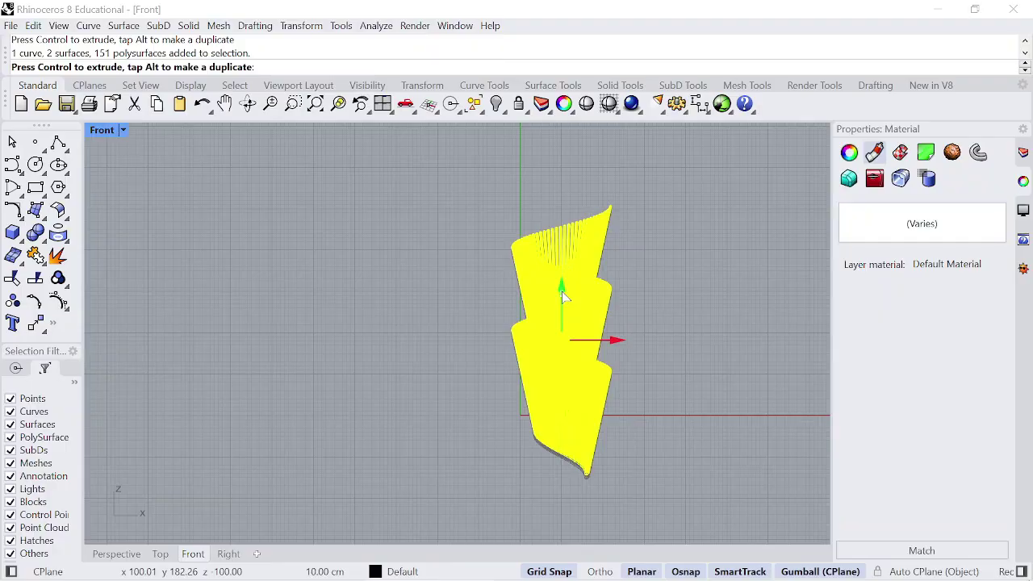
key(Return)
click(651, 321)
- Draw a horizontal line along the ground axis in the Front view, extending past both sides of the structure
scroll(613, 432, up, 12)
scroll(673, 368, down, 8)
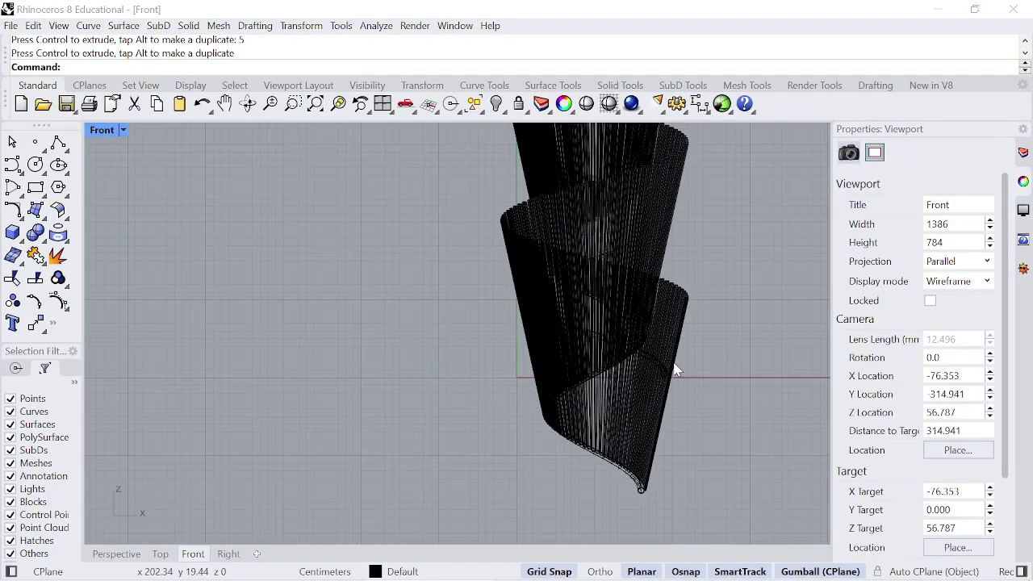
scroll(675, 376, up, 6)
click(61, 150)
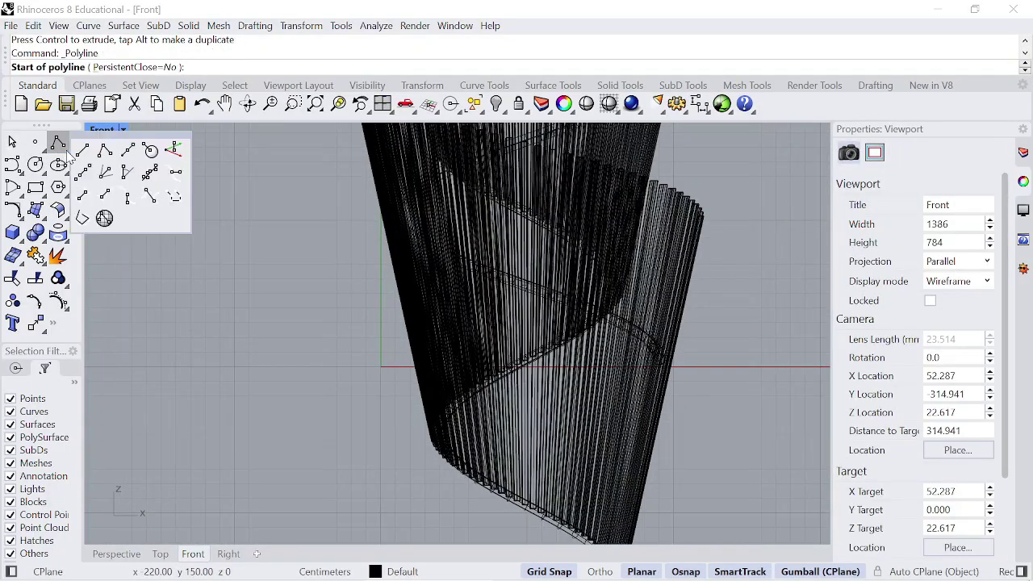
click(81, 144)
click(297, 368)
click(763, 368)
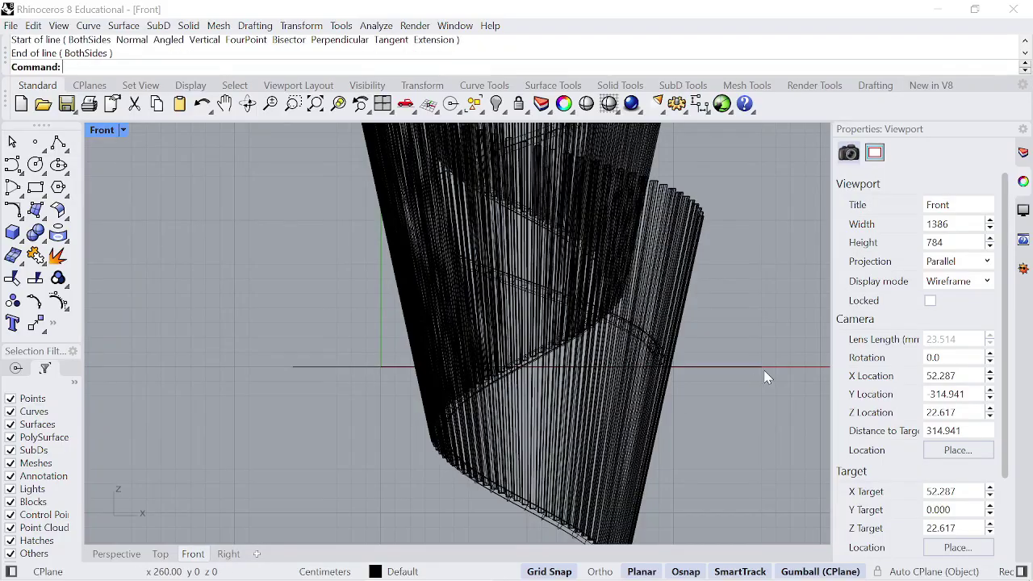
scroll(687, 408, down, 3)
click(658, 372)
click(668, 413)
- Trim away all slats and pipes below the ground axis, using the horizontal line as the cutting object
scroll(668, 413, up, 2)
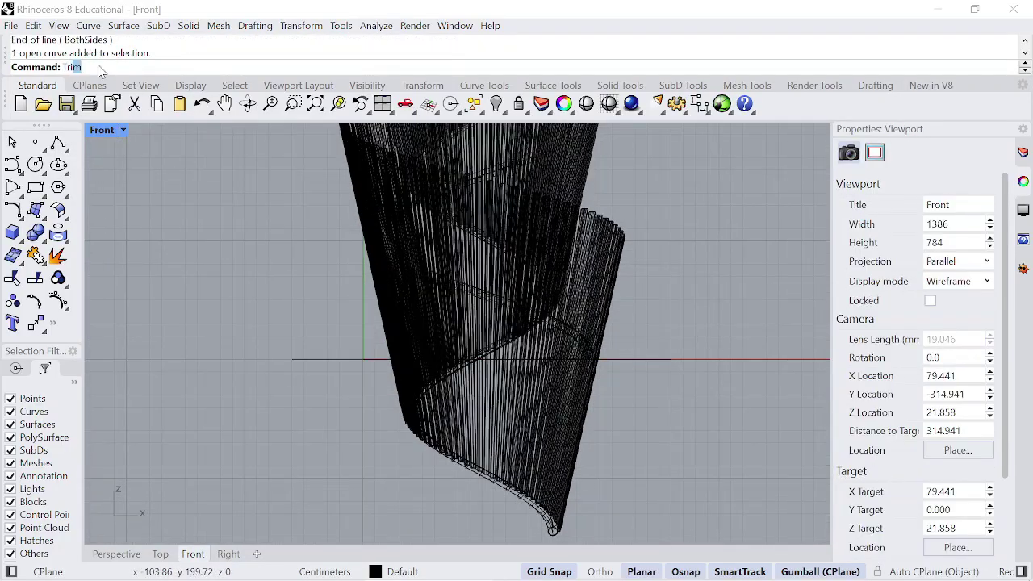
key(Return)
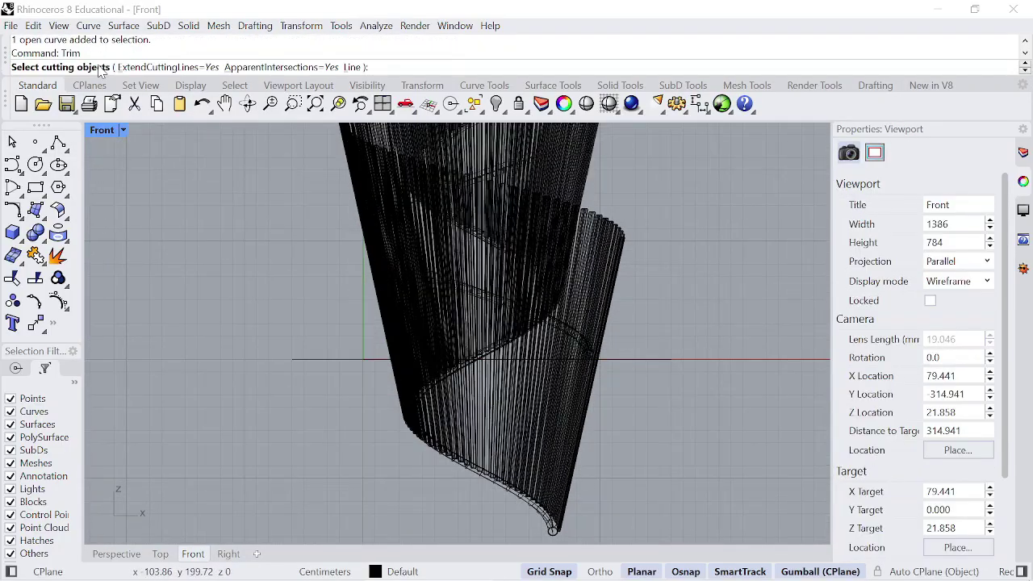
click(330, 359)
key(Return)
scroll(479, 376, down, 2)
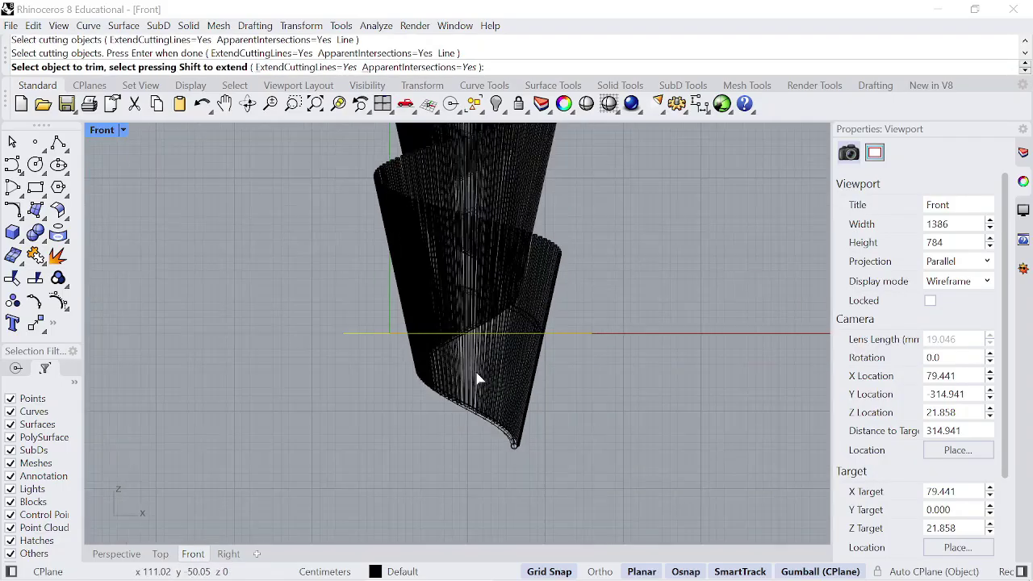
scroll(500, 395, up, 2)
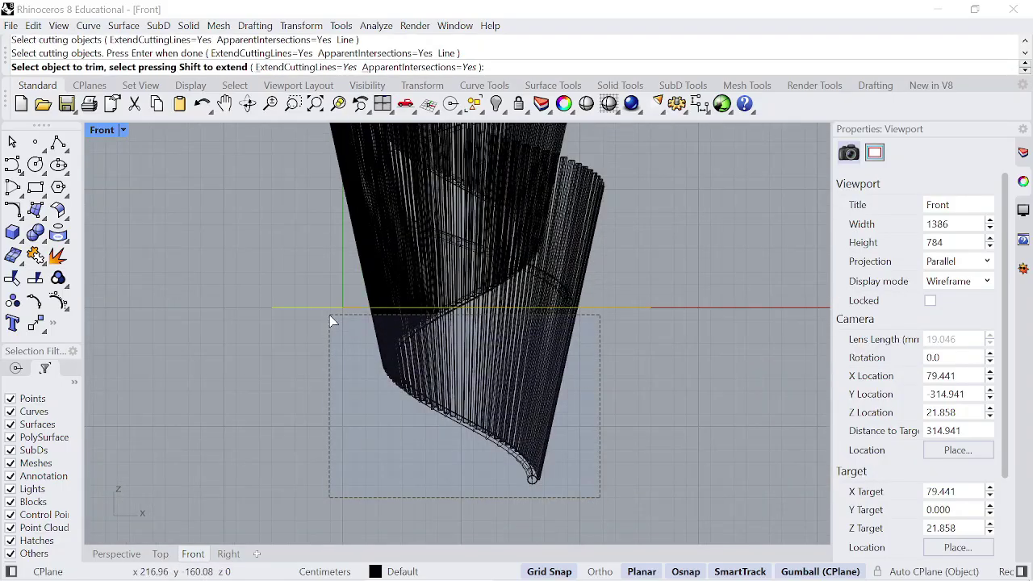
drag(331, 317, 337, 314)
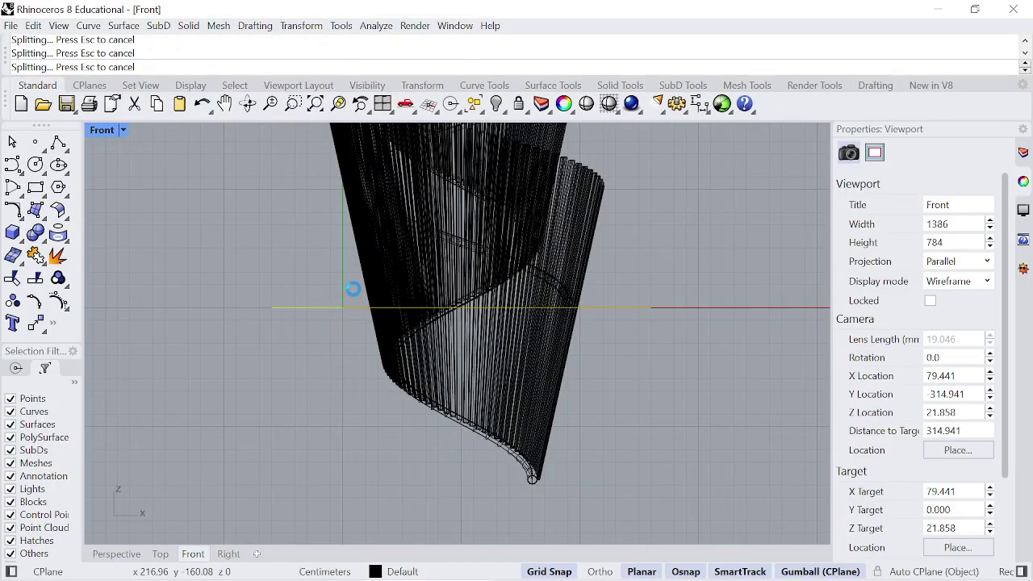
- Trim the leftover slat end protruding below the cutting line, finish trimming and delete the line
scroll(459, 308, up, 4)
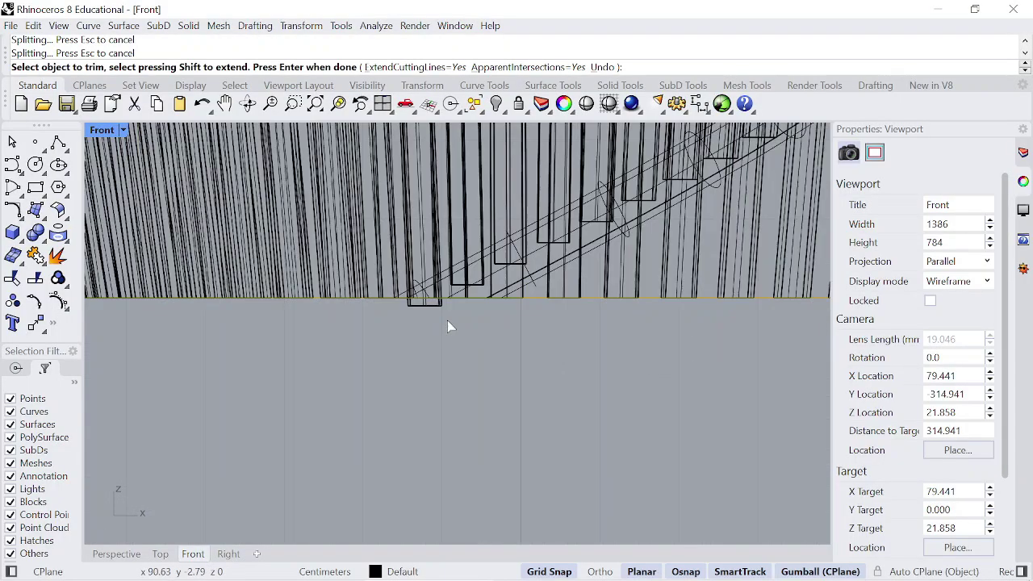
drag(384, 309, 438, 341)
scroll(449, 333, down, 3)
scroll(702, 327, down, 4)
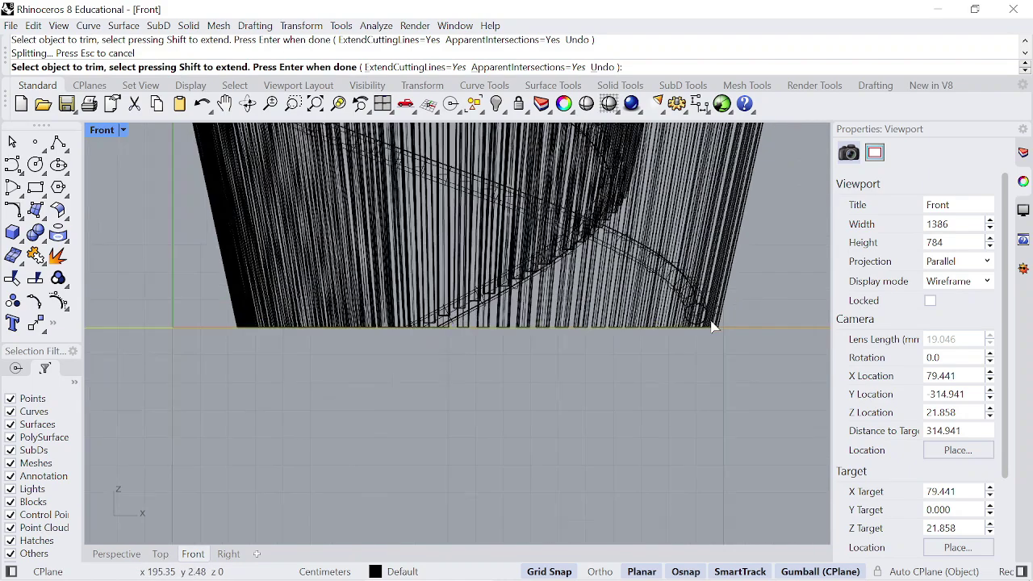
scroll(699, 330, down, 3)
key(Return)
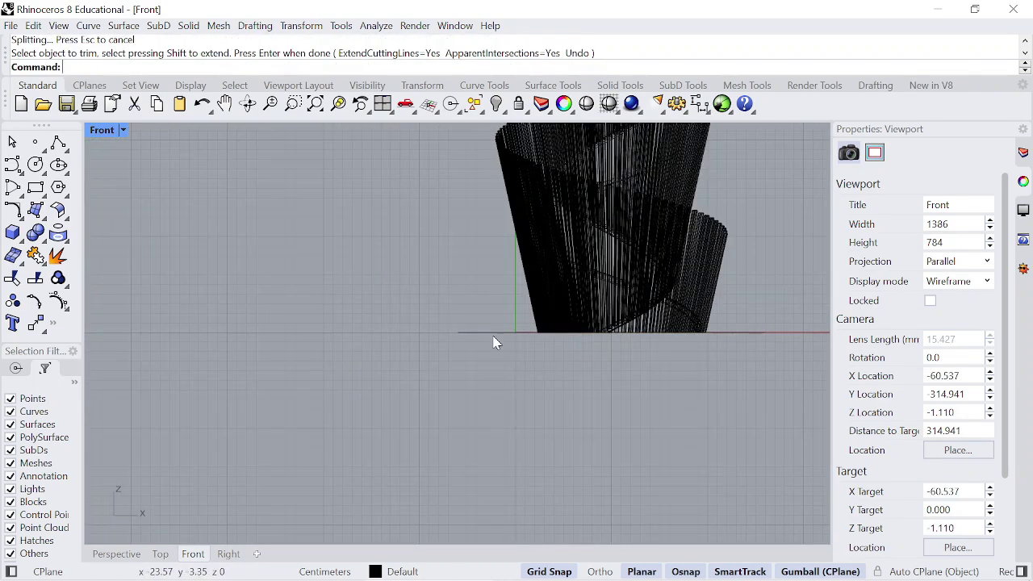
click(486, 332)
key(Delete)
- Set the Front view and the Perspective view to Rendered display mode
click(58, 26)
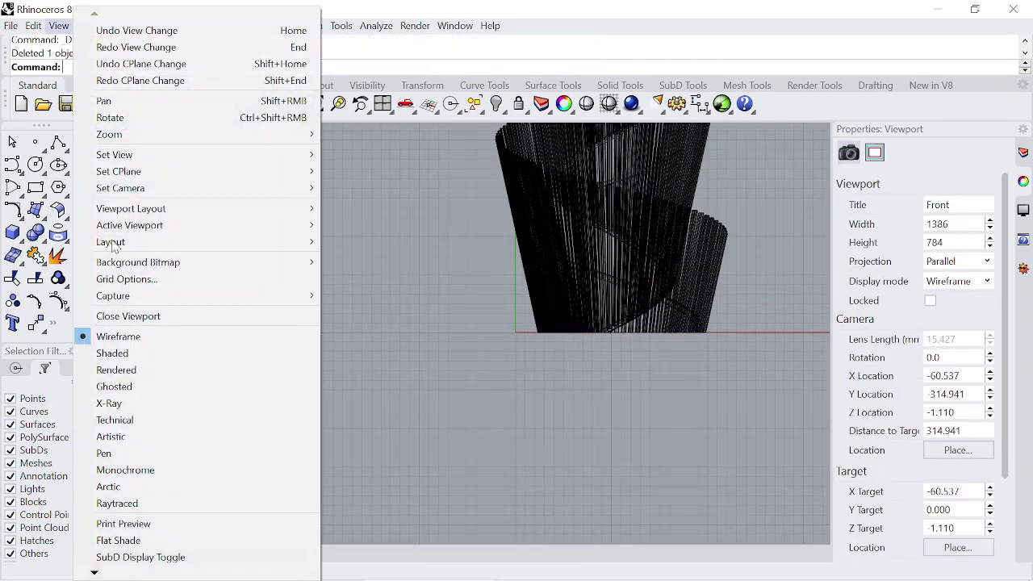
click(117, 367)
scroll(482, 329, up, 5)
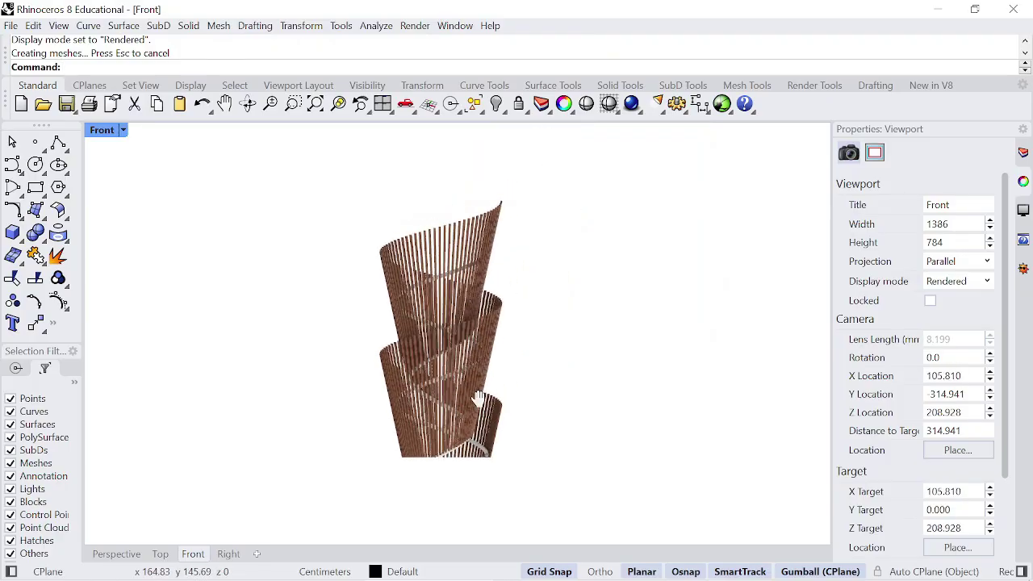
click(120, 552)
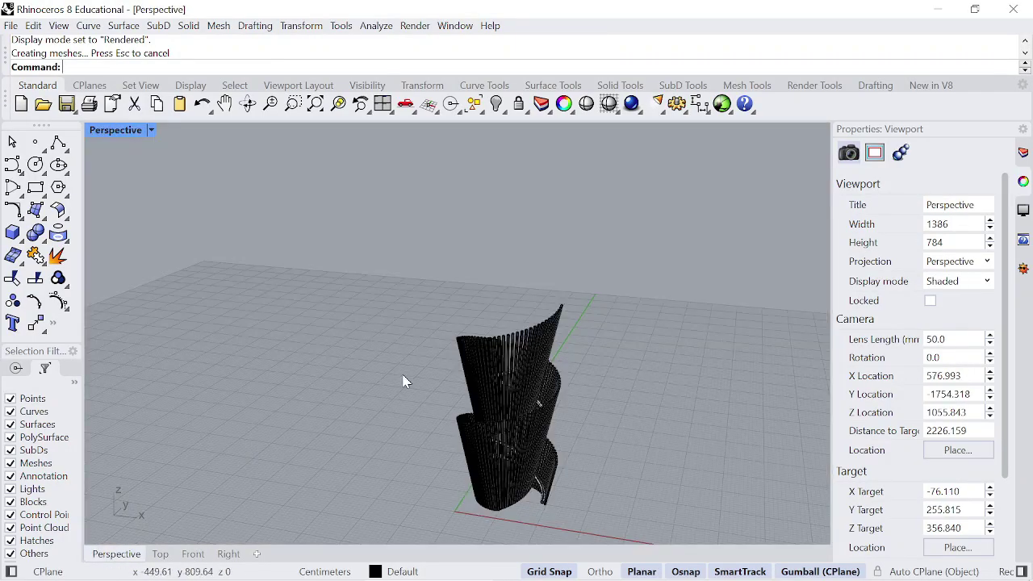
click(59, 27)
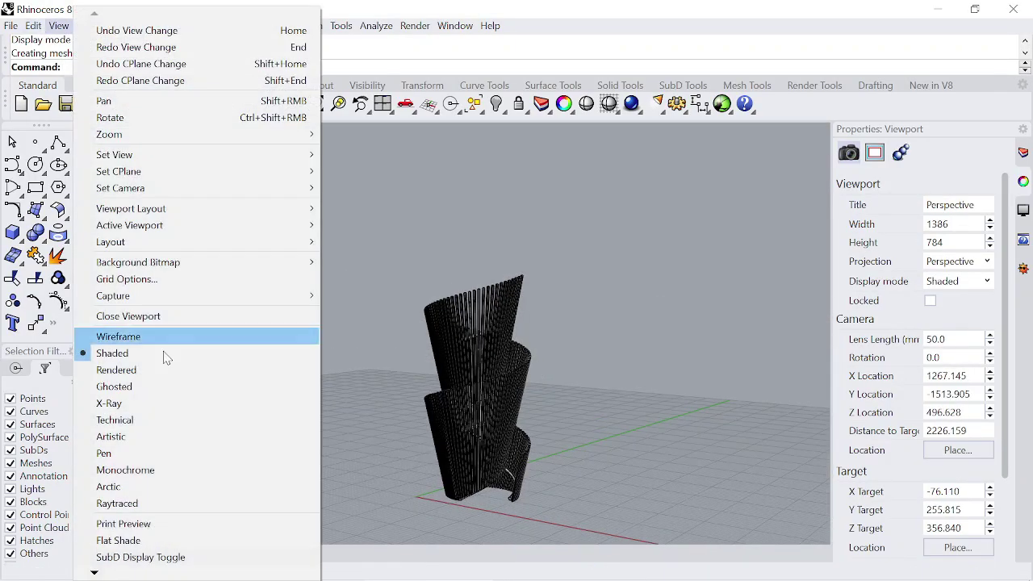
click(162, 369)
- Examine the rendered structure in Perspective from several angles, including its slat ends, spiral pipes and trimmed base
scroll(495, 373, down, 6)
scroll(507, 439, up, 10)
right_drag(507, 439, 302, 253)
scroll(516, 401, down, 6)
scroll(544, 403, up, 6)
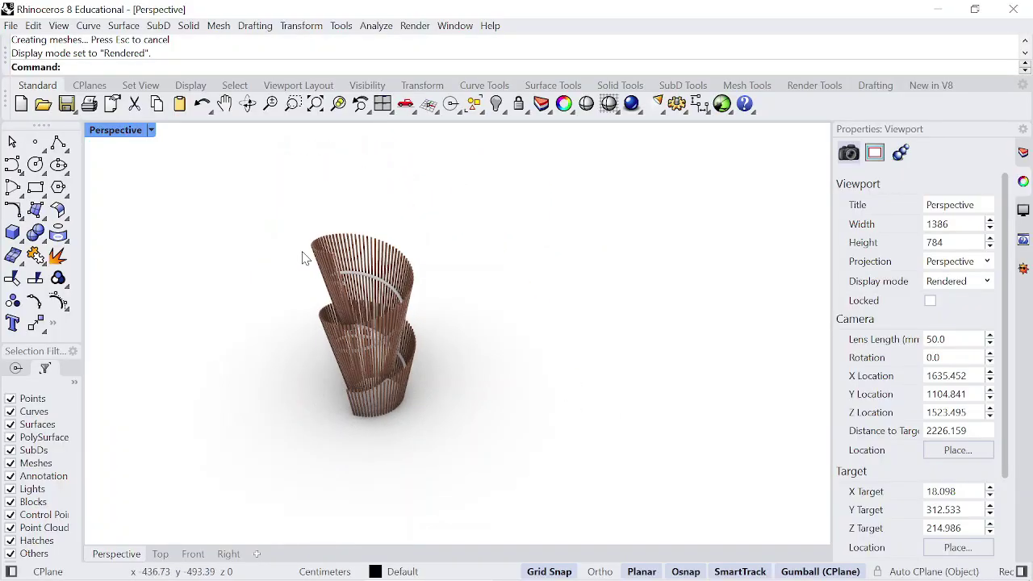
scroll(304, 277, up, 8)
scroll(304, 276, up, 3)
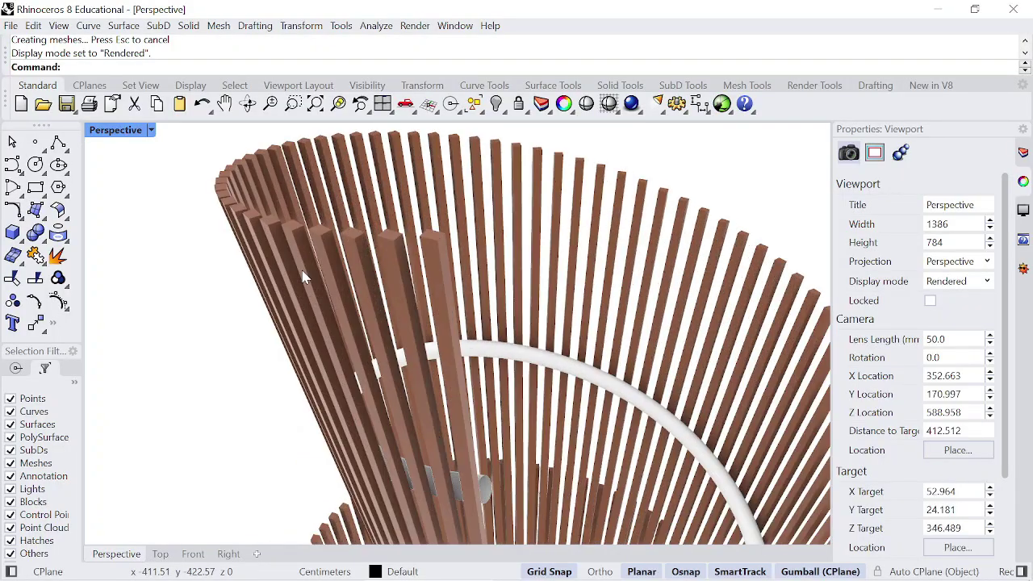
scroll(456, 359, down, 4)
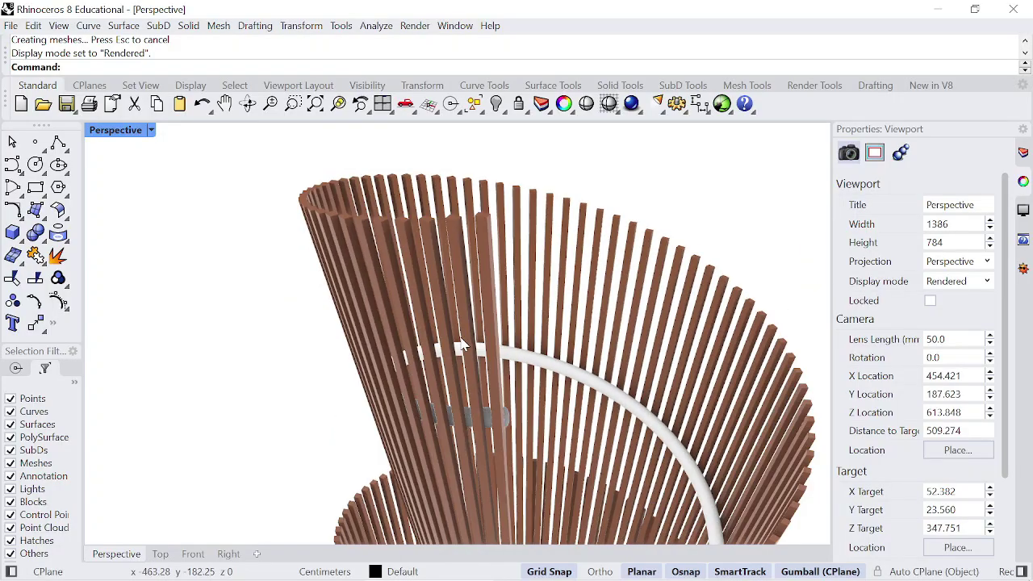
scroll(462, 331, down, 3)
scroll(524, 504, up, 4)
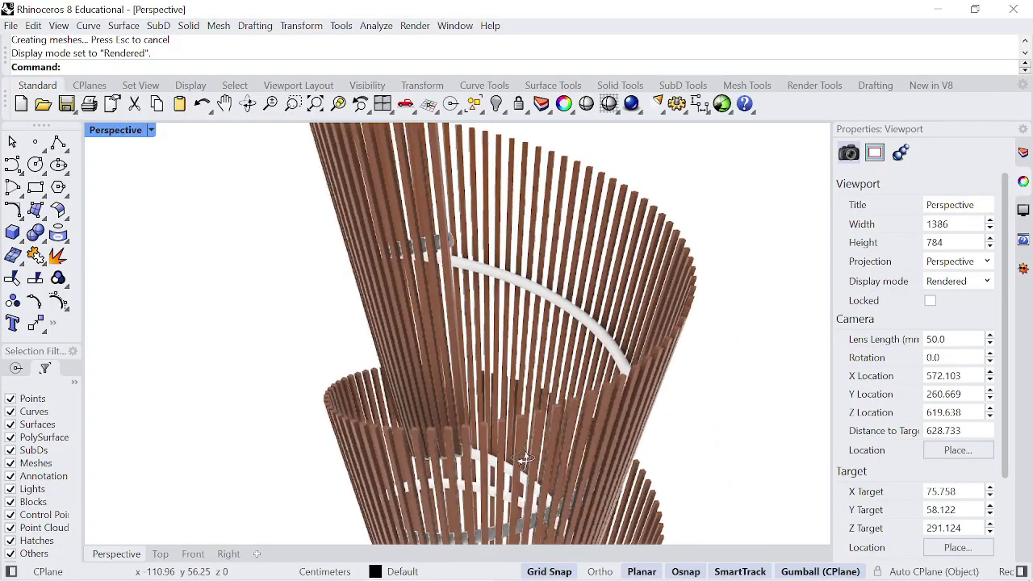
right_drag(524, 343, 523, 319)
scroll(493, 318, down, 10)
right_drag(504, 392, 599, 368)
scroll(489, 375, up, 2)
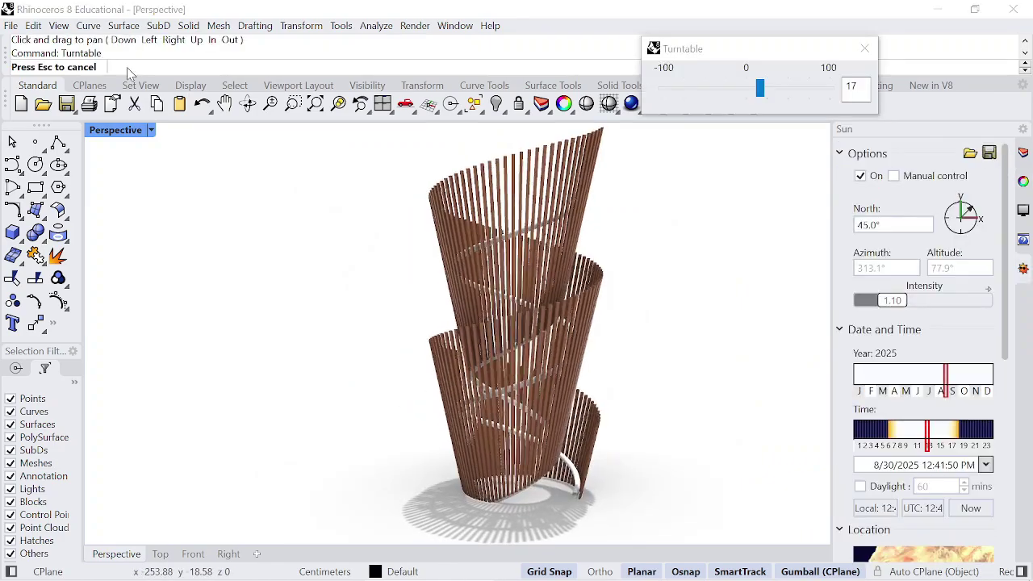